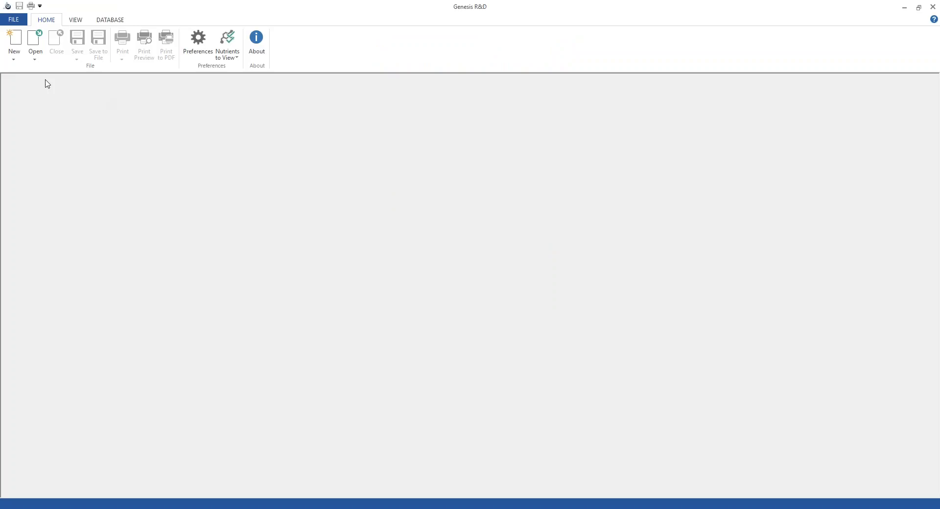
Create a new ingredient named "New Ingredient 123" with a quantity of 100 grams.
click(21, 60)
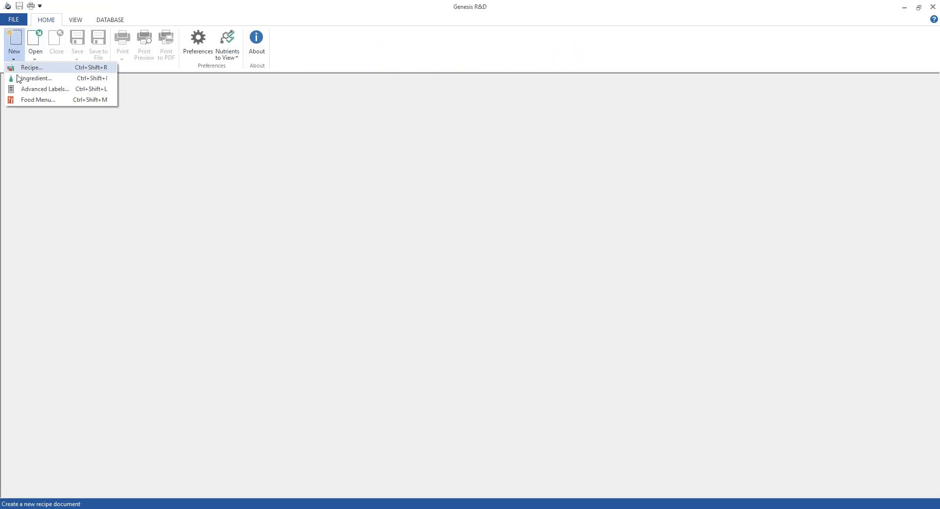
click(34, 88)
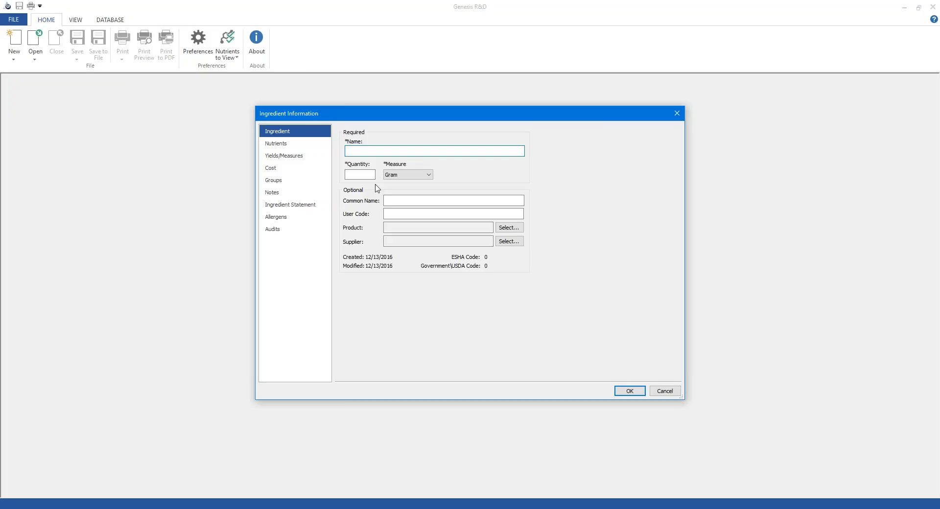
text(New Ingredient 123)
click(350, 175)
text(100)
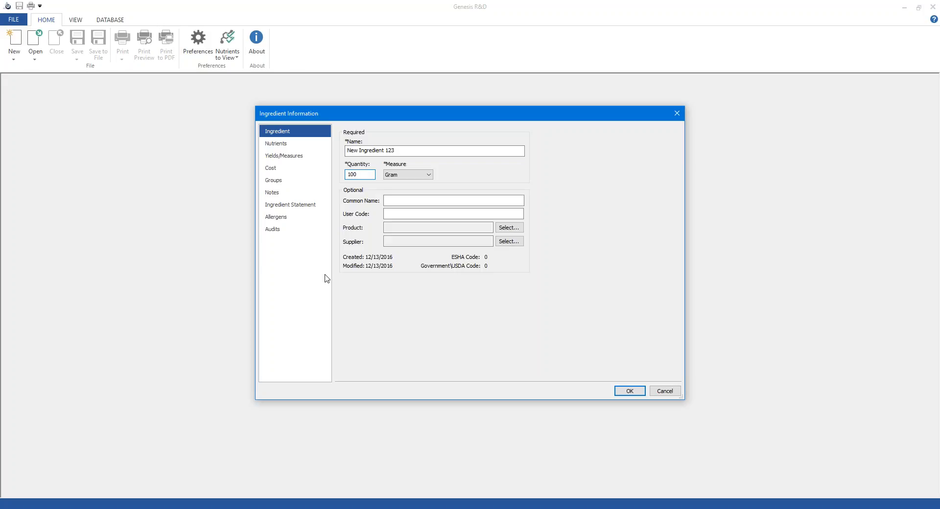
Turn off Show All Nutrients for the new ingredient to shorten its nutrient list.
click(286, 147)
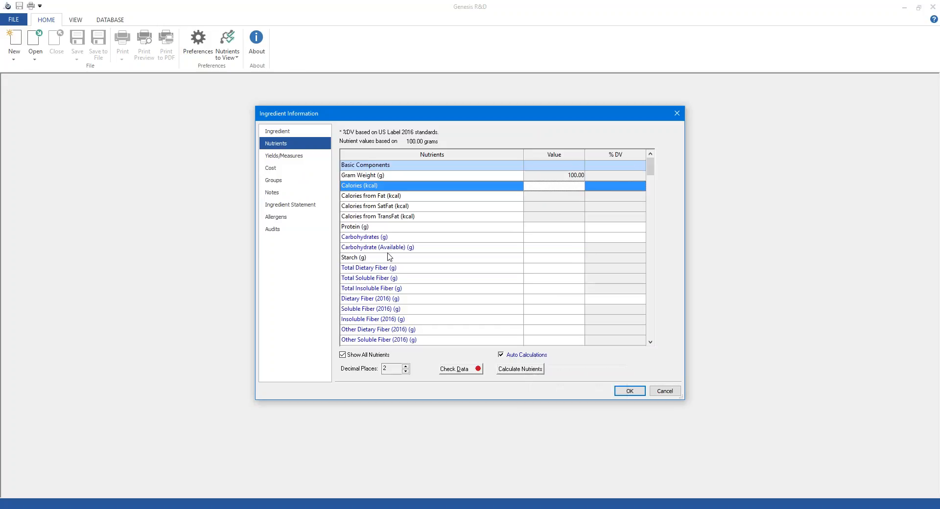
click(342, 355)
click(342, 356)
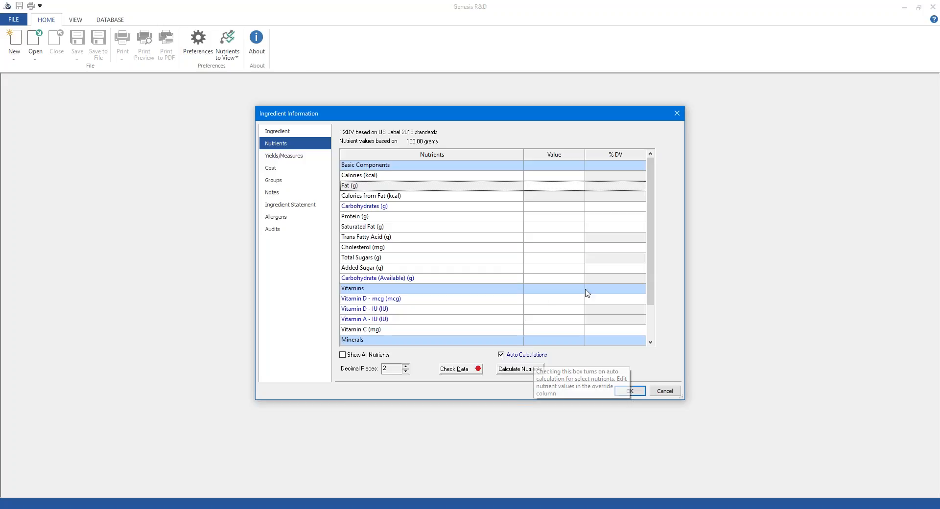
Enter 10 mcg of Vitamin D for the ingredient and accept the calculation of Vitamin D - IU.
click(560, 299)
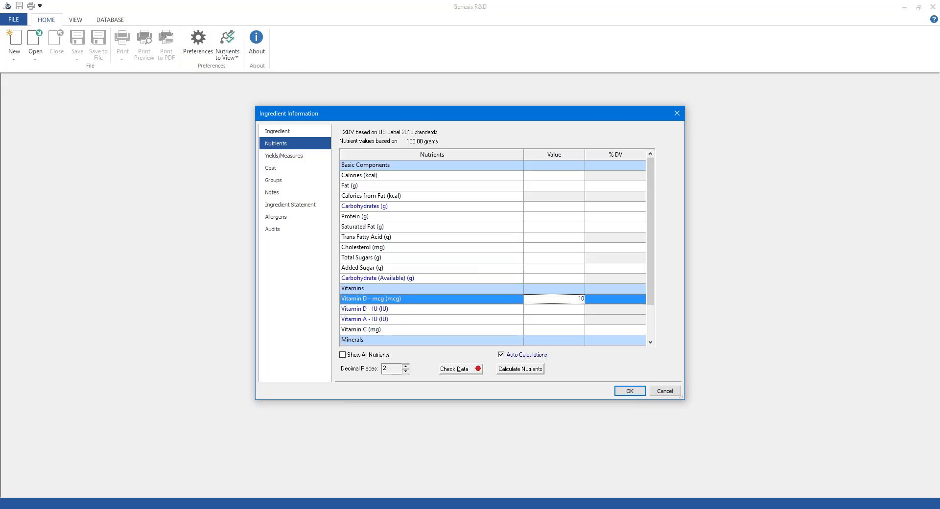
key(Return)
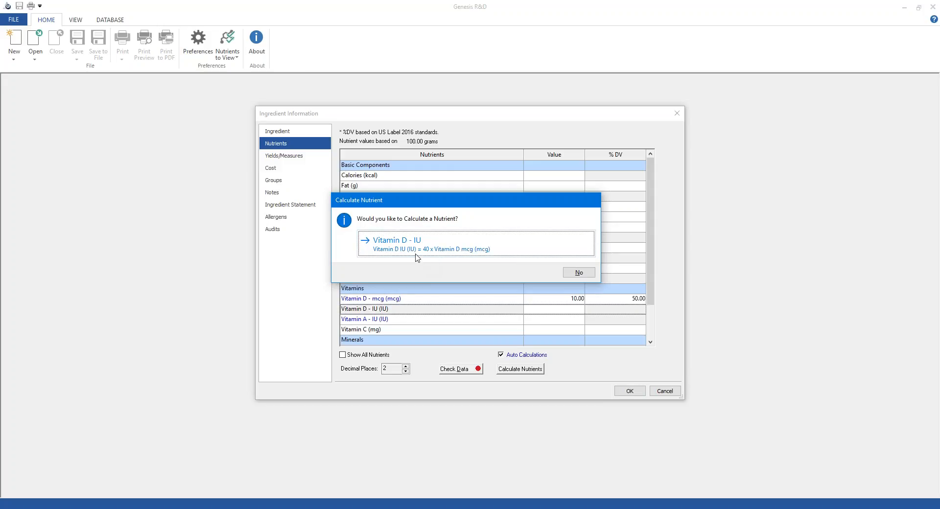
click(393, 245)
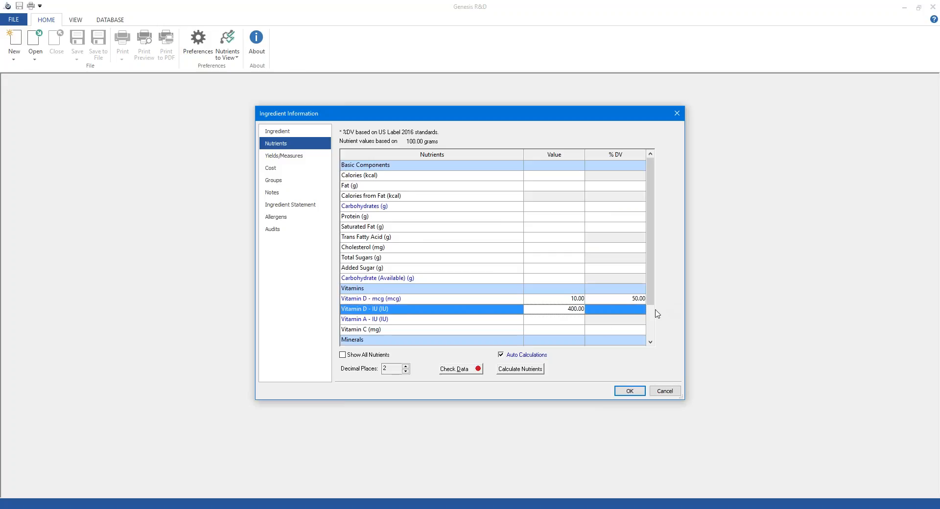
Switch Auto Calculations off and back on, and accept the new ingredient, placing its window aside.
click(500, 355)
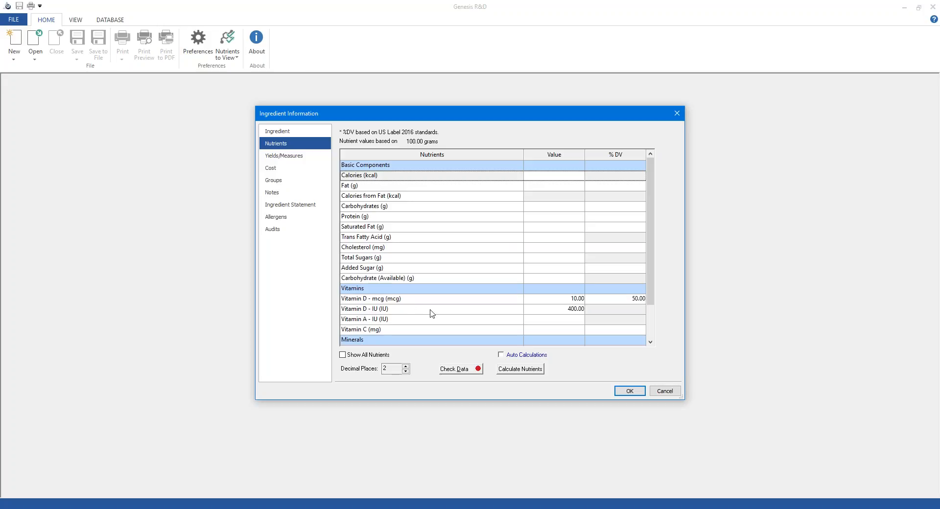
click(500, 355)
click(628, 394)
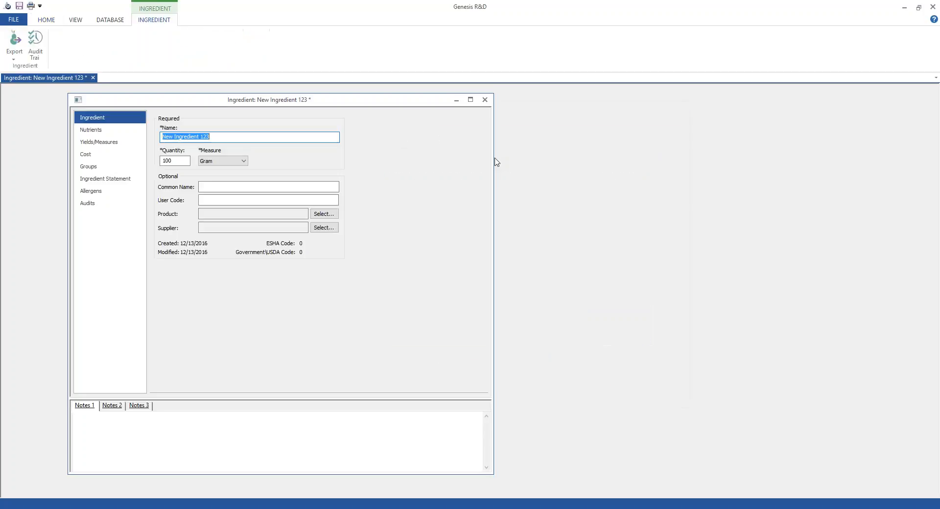
drag(302, 101, 701, 106)
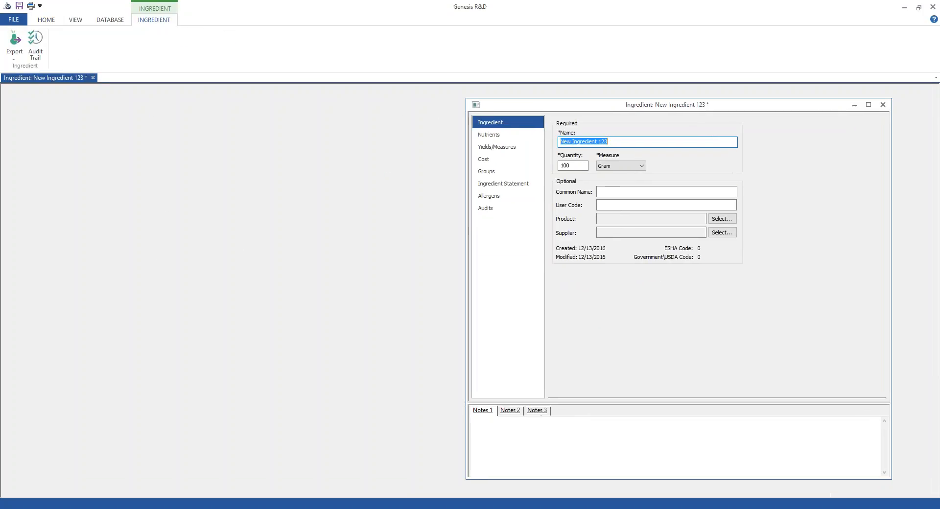
Search existing ingredients for "0" and open "Genesis 11.2 Webinar Example Ingredient", minimizing the New Ingredient 123 window.
click(47, 20)
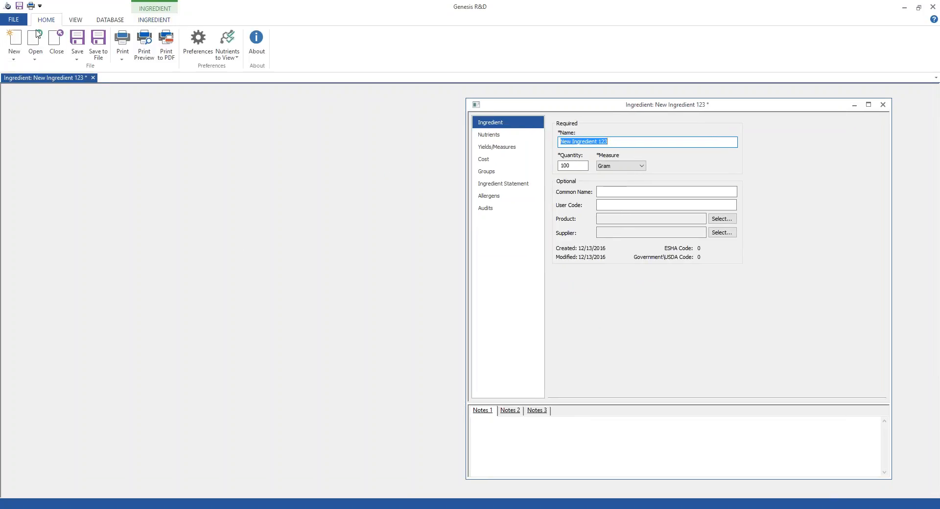
click(34, 61)
click(49, 78)
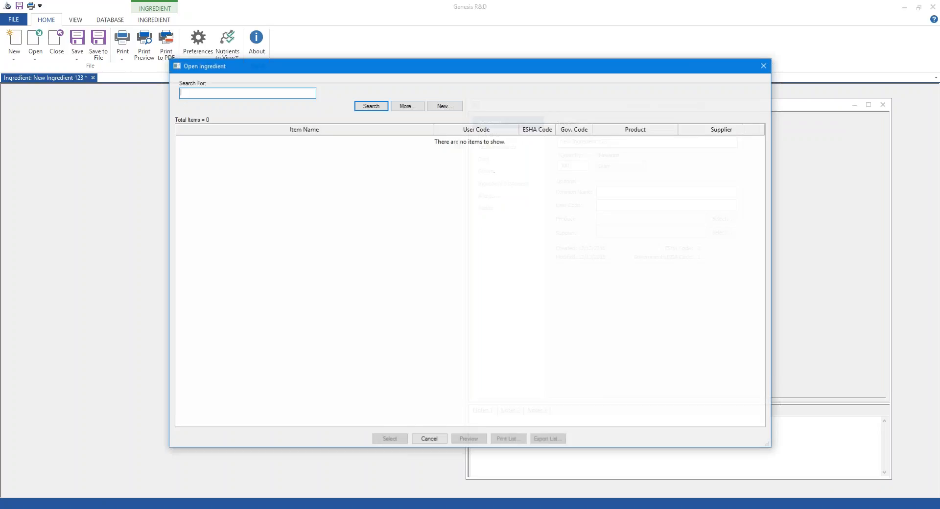
text(0)
key(Return)
click(252, 223)
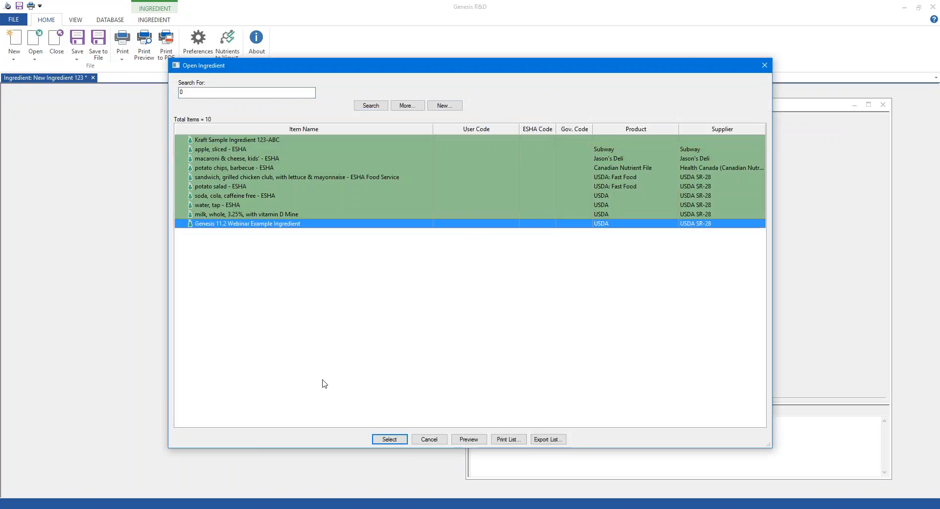
click(389, 440)
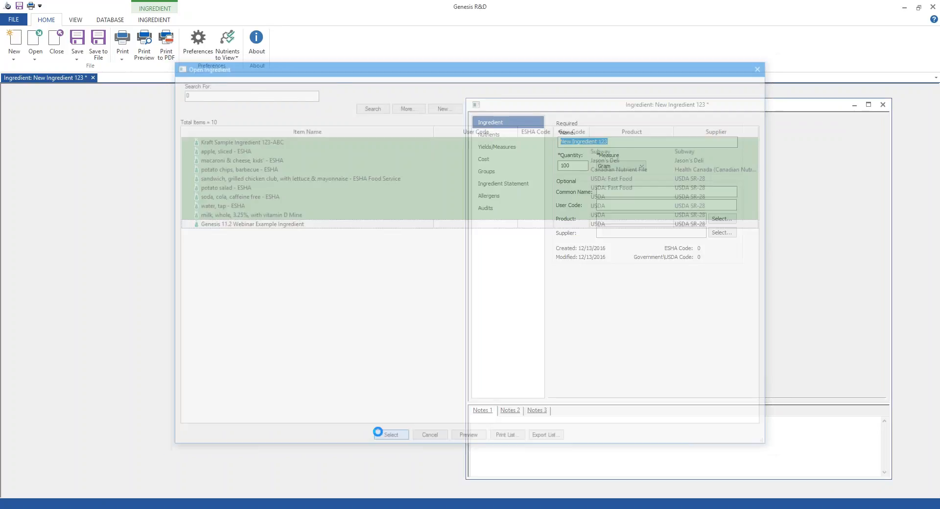
click(868, 103)
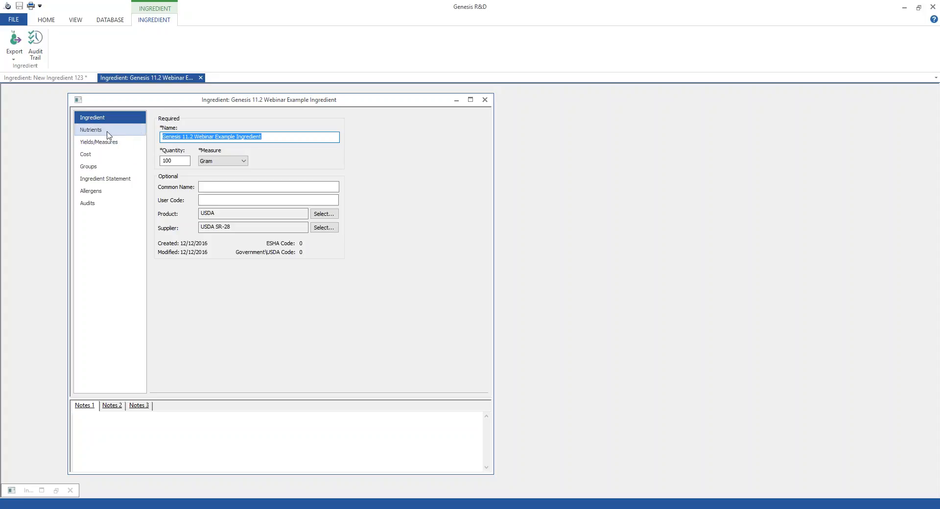
Examine which nutrients can be calculated for the example ingredient and their formulas, trying the Vitamin D - mcg selection without calculating.
click(91, 131)
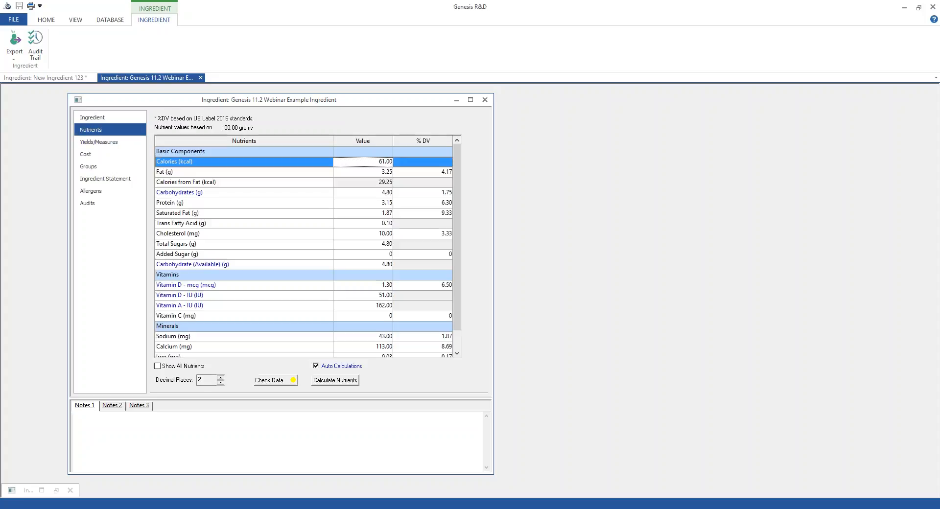
click(328, 380)
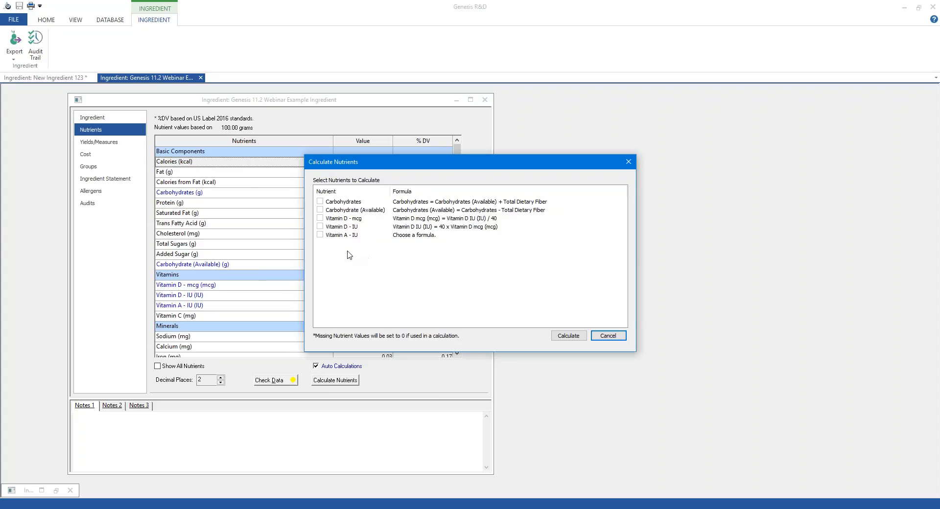
click(319, 219)
click(320, 218)
click(320, 219)
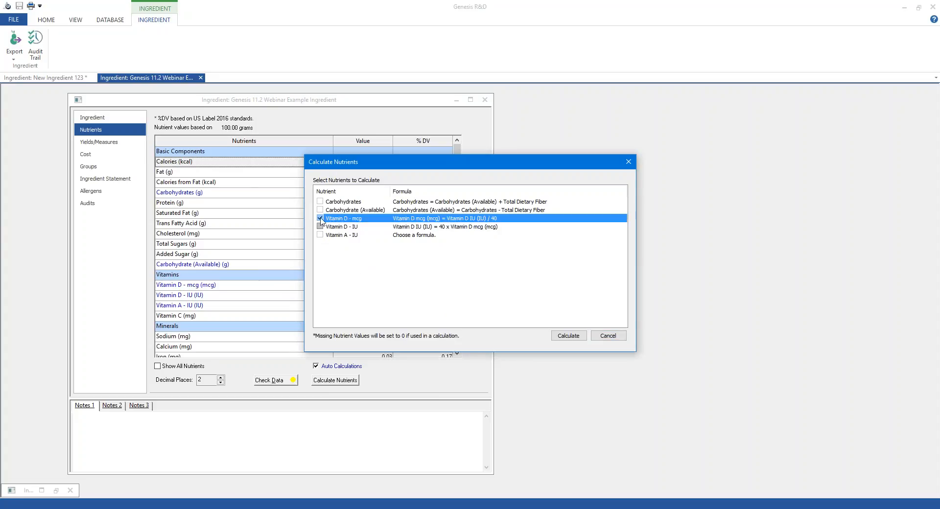
click(320, 219)
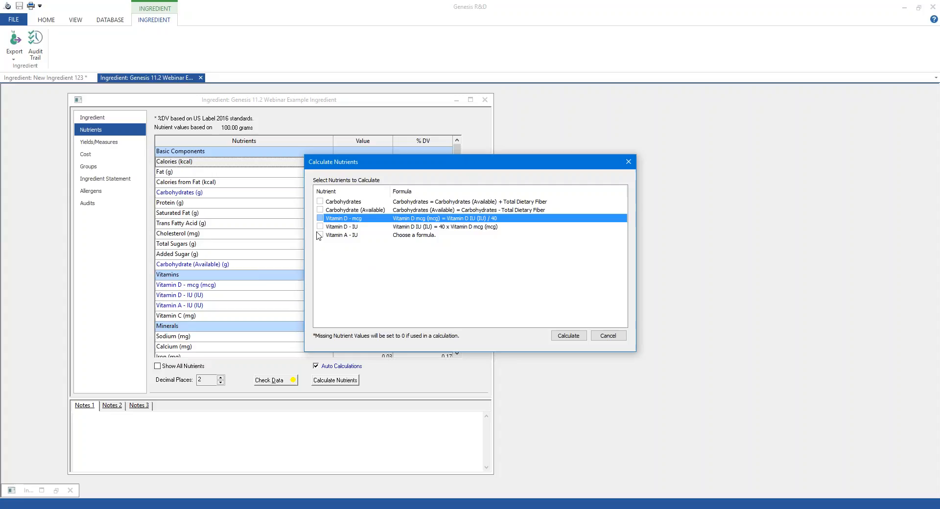
click(345, 237)
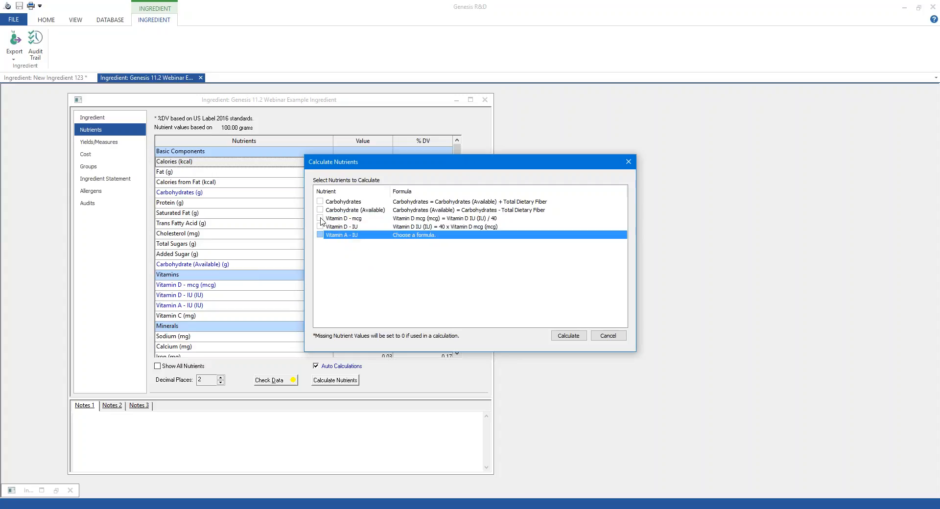
click(321, 218)
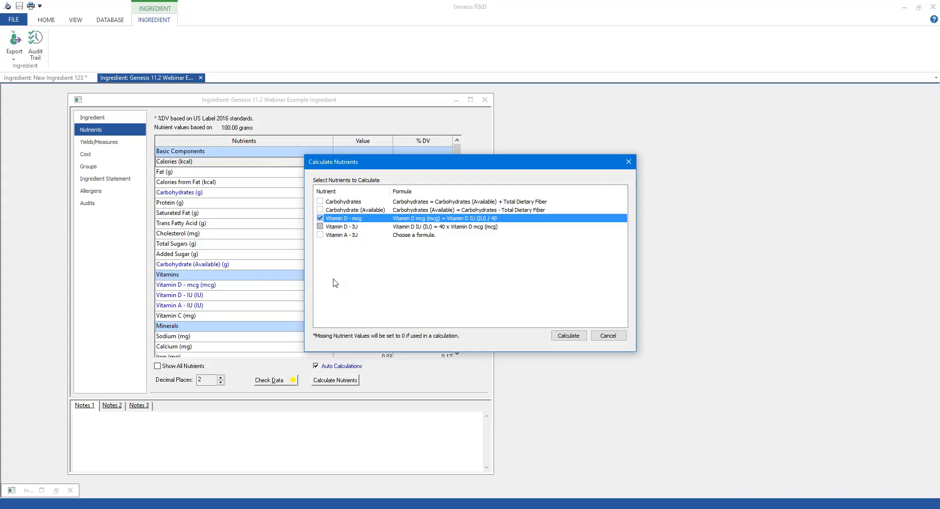
click(335, 237)
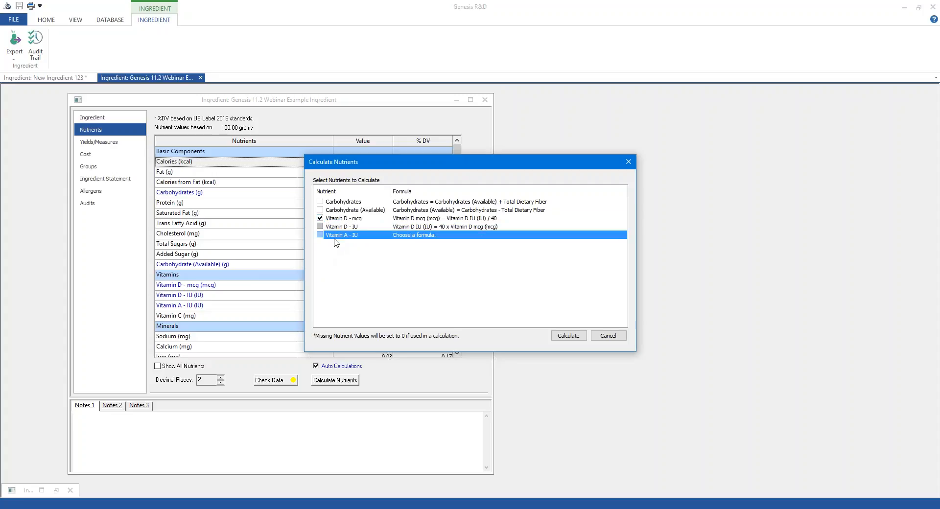
click(342, 210)
click(337, 205)
click(607, 335)
Show all nutrients and examine the full list of nutrient calculation formulas, including the fiber ones, without calculating any.
click(158, 366)
click(323, 385)
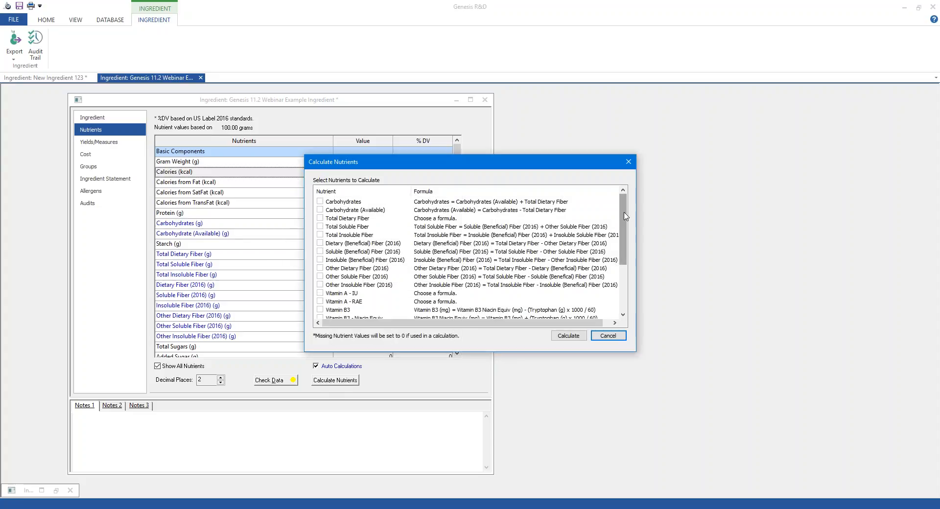
click(356, 210)
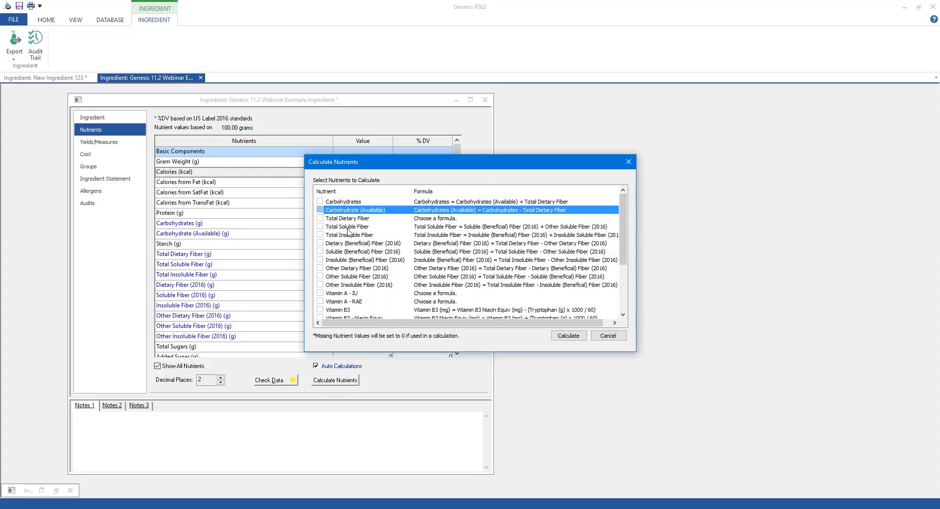
click(355, 219)
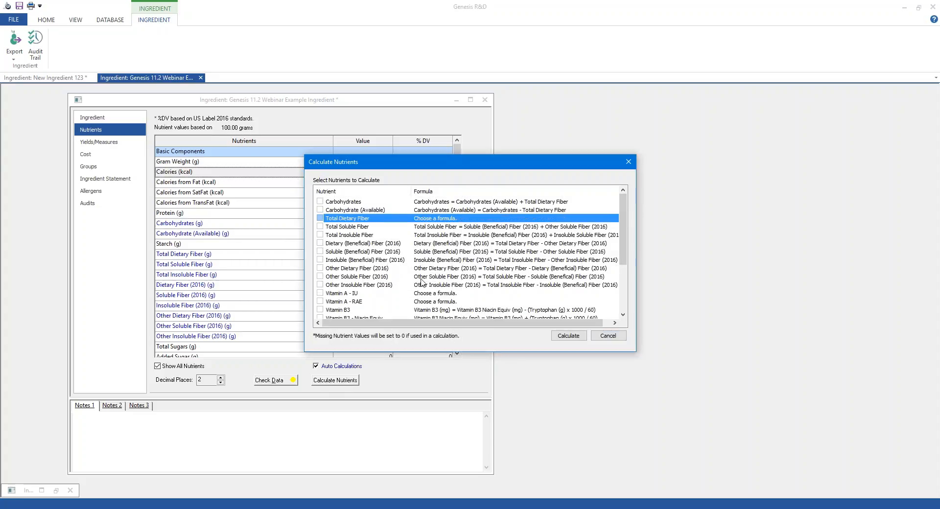
drag(623, 218, 622, 271)
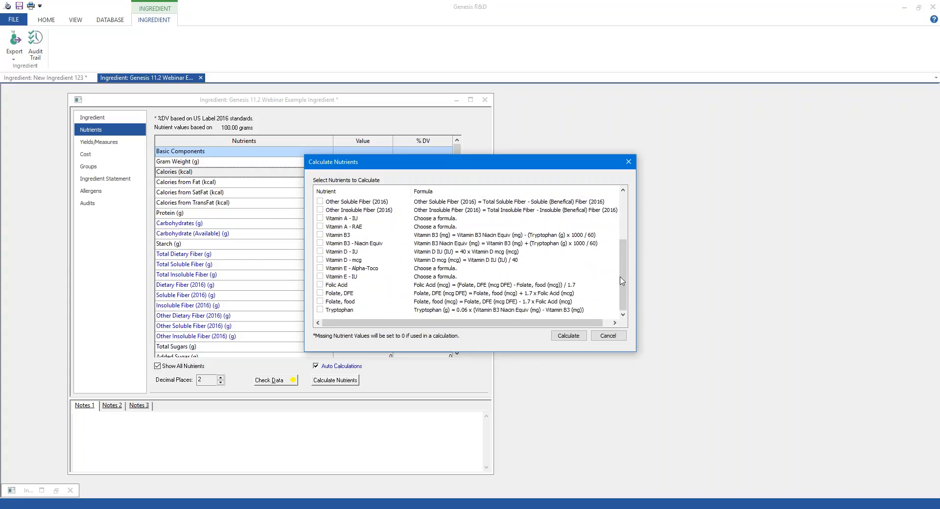
drag(626, 285, 626, 240)
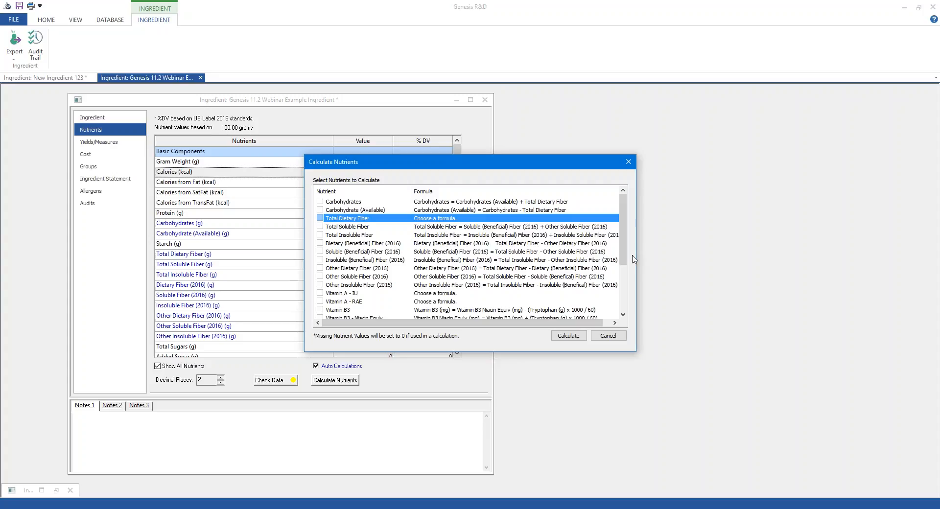
click(331, 245)
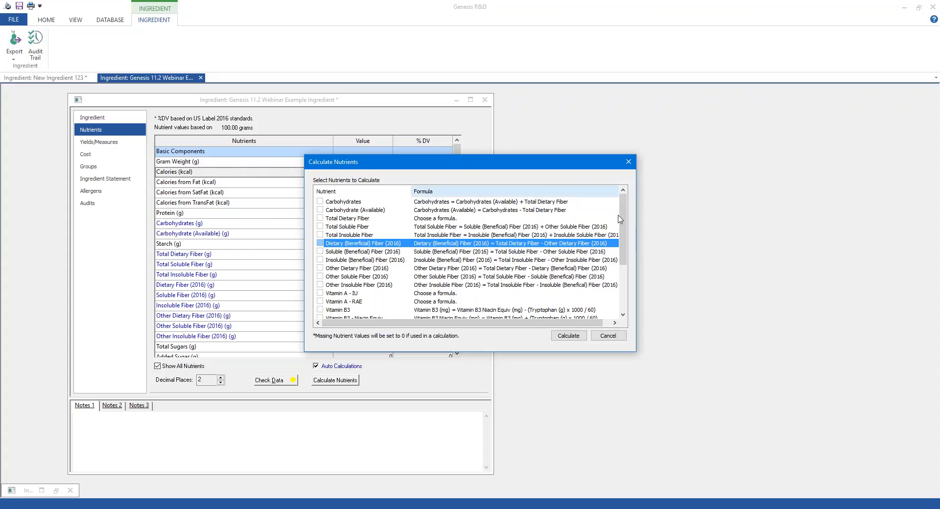
click(616, 337)
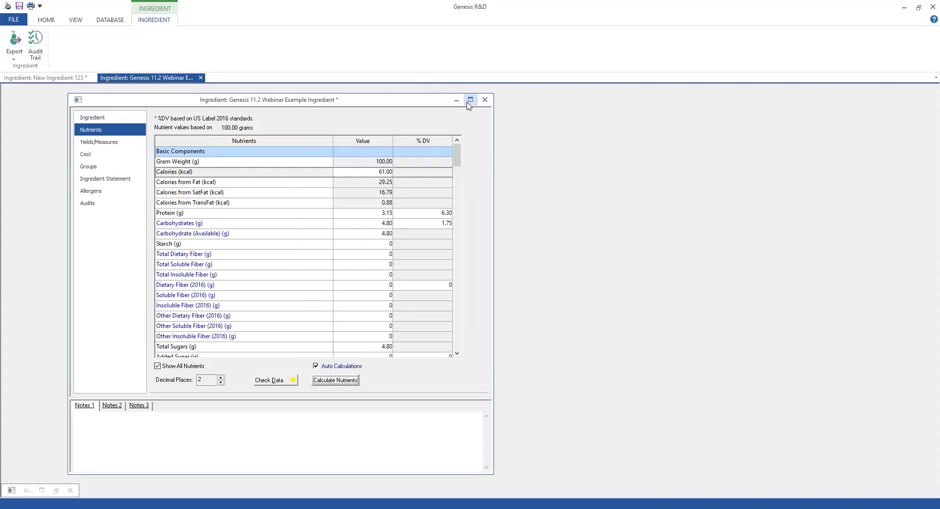
Close the webinar example ingredient and New Ingredient 123 without saving their changes.
click(485, 101)
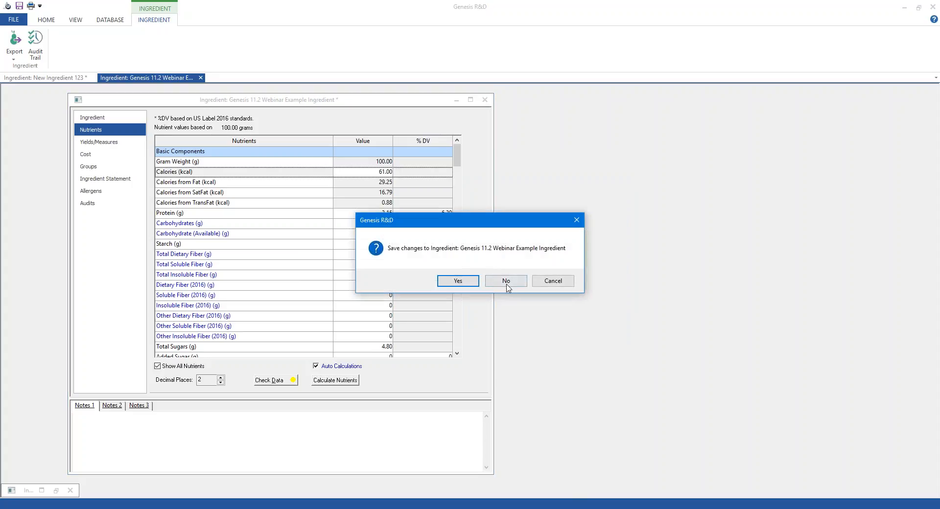
click(506, 282)
click(56, 490)
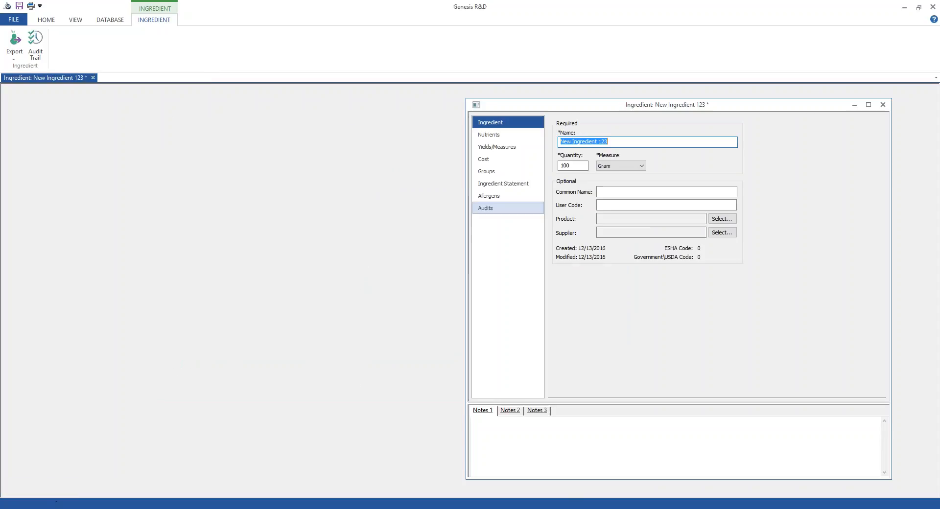
click(883, 104)
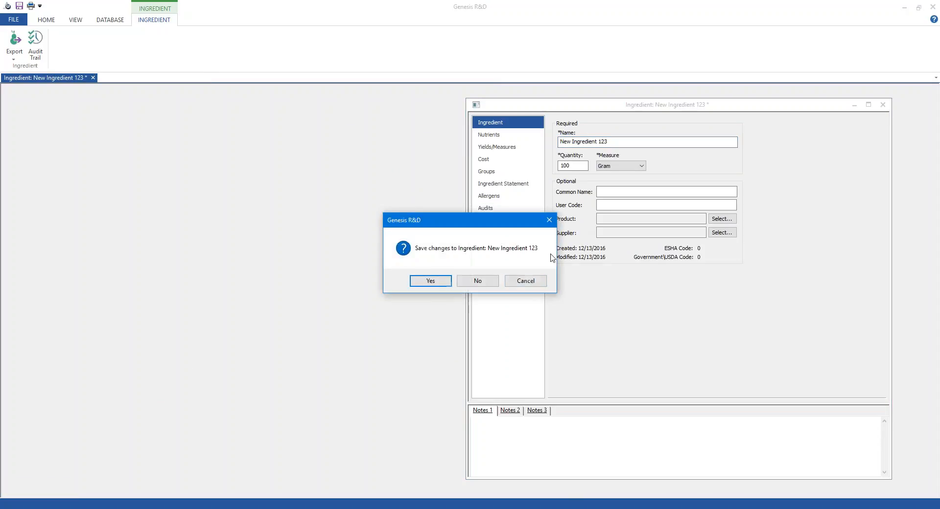
click(478, 281)
Open the existing recipe "SAMPLE, Fruit Salad".
click(36, 53)
click(47, 67)
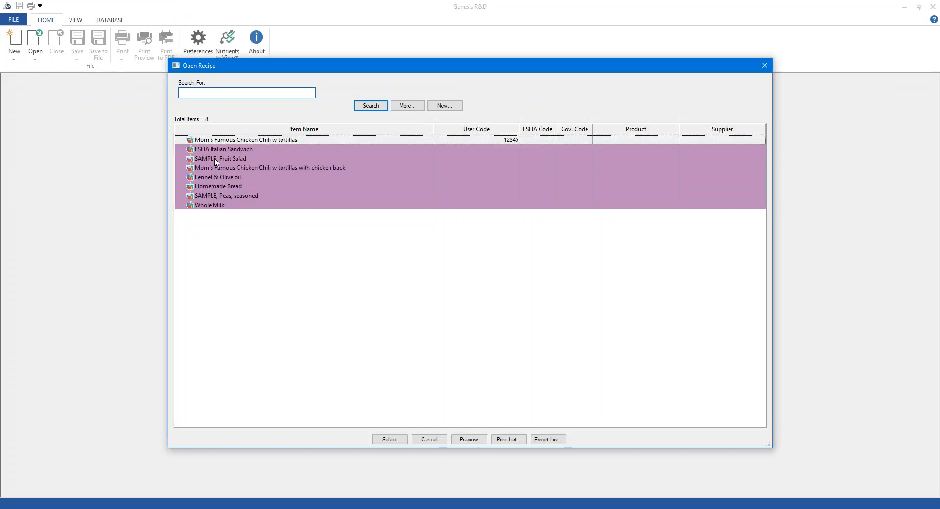
double_click(216, 159)
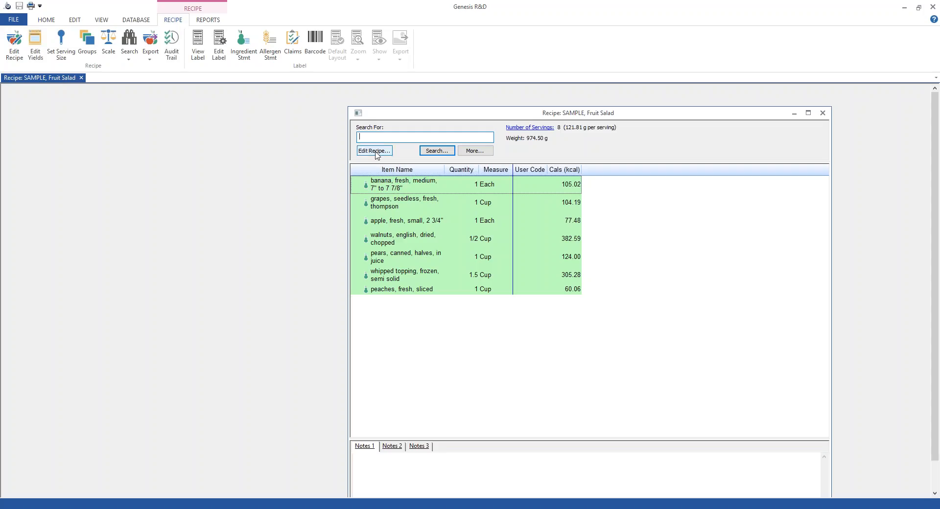
Open the fruit salad recipe's Brix calculation and define a volume measure of 50 milliliters weighing 75 grams.
click(375, 151)
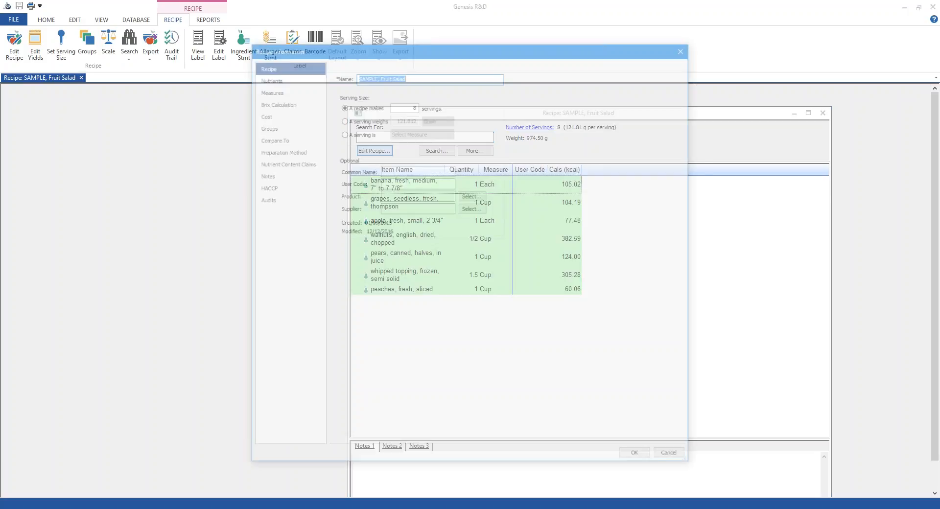
click(279, 104)
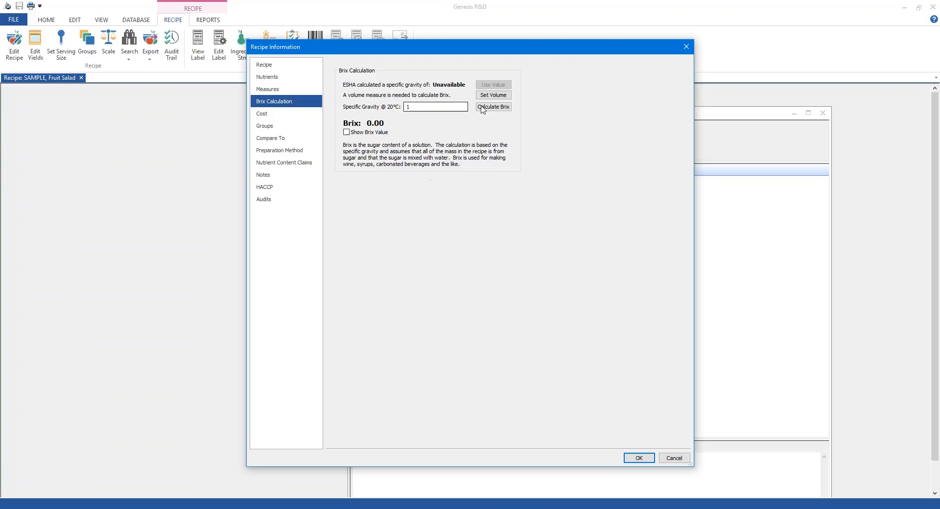
click(494, 95)
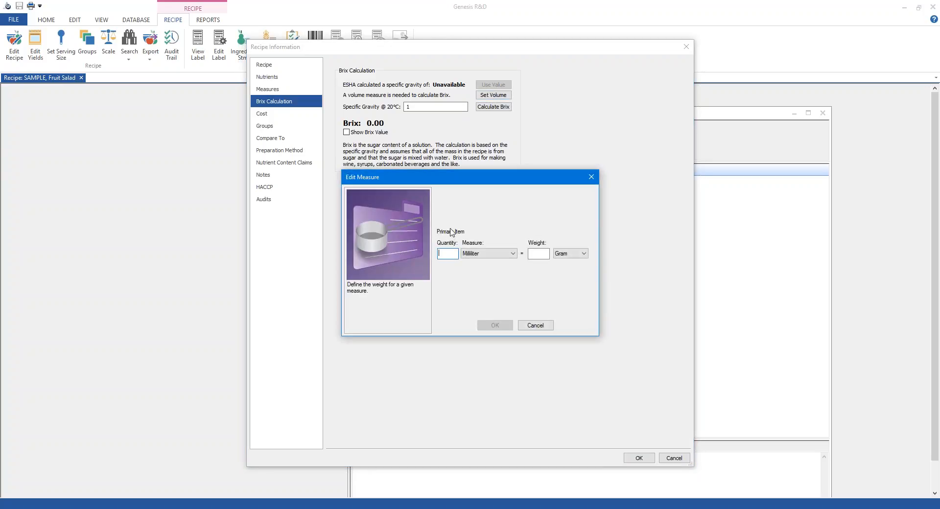
text(50)
click(530, 253)
text(75)
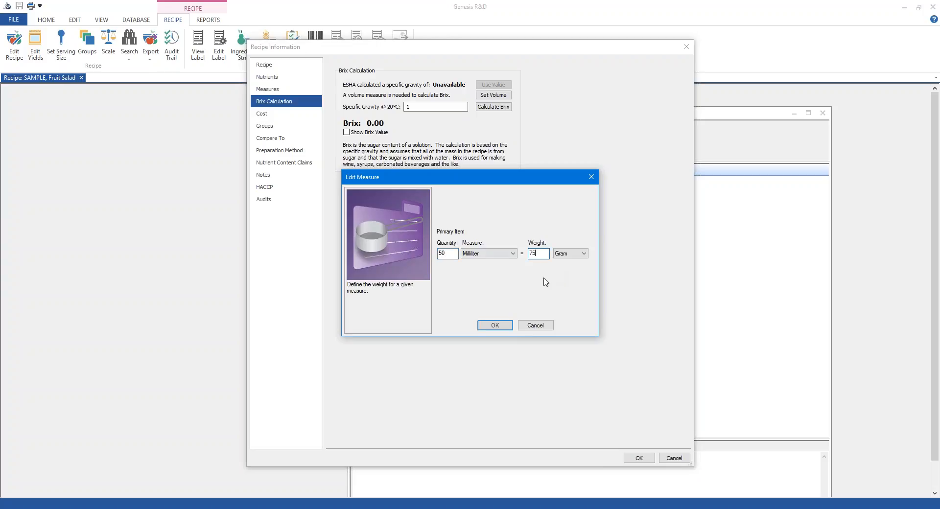
click(488, 325)
Redefine the Brix volume measure as 75 milliliters weighing 50 grams.
click(502, 96)
text(75)
drag(546, 254, 513, 256)
text(50)
click(494, 326)
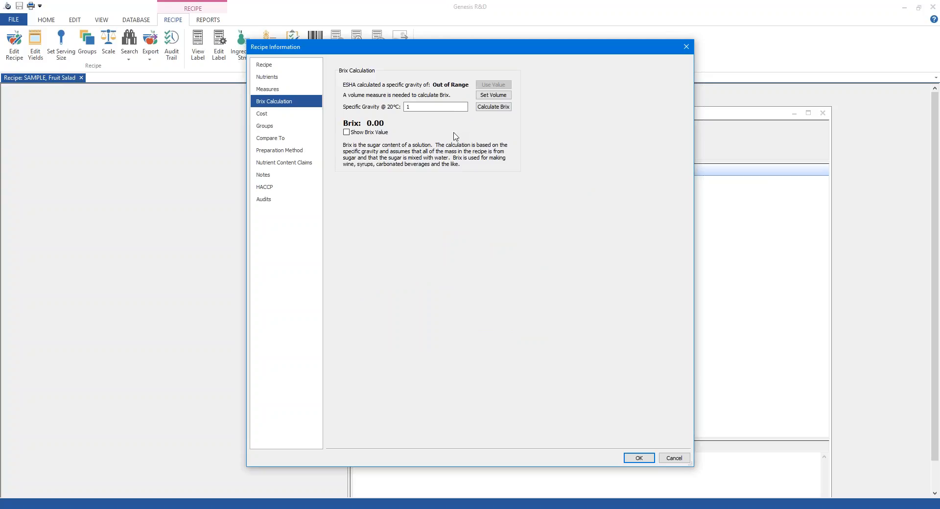
Calculate the Brix value from a specific gravity of 1.05, and close the recipe information without saving.
click(492, 107)
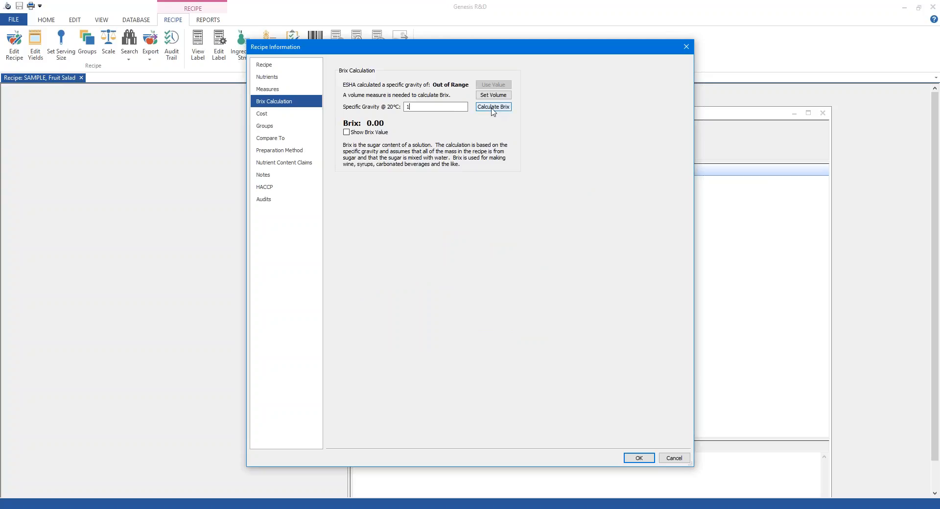
click(423, 109)
text(.05)
click(492, 108)
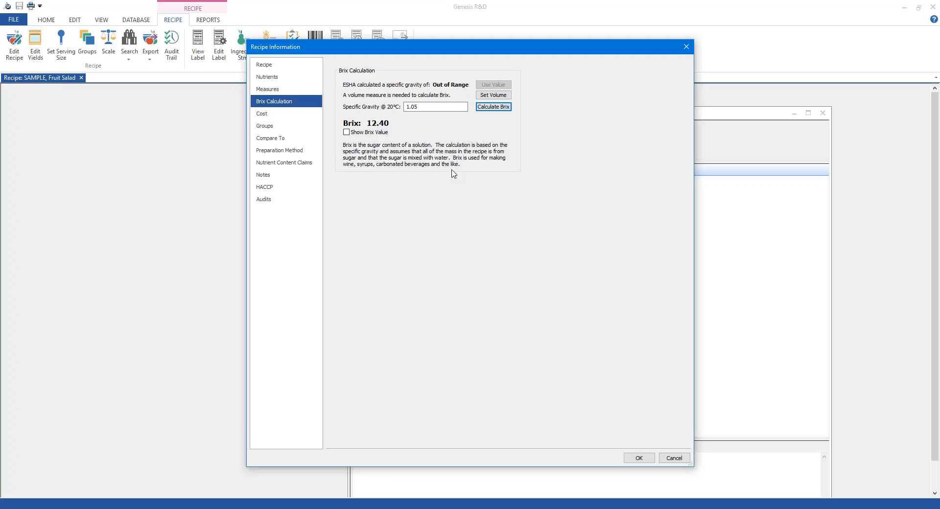
click(684, 47)
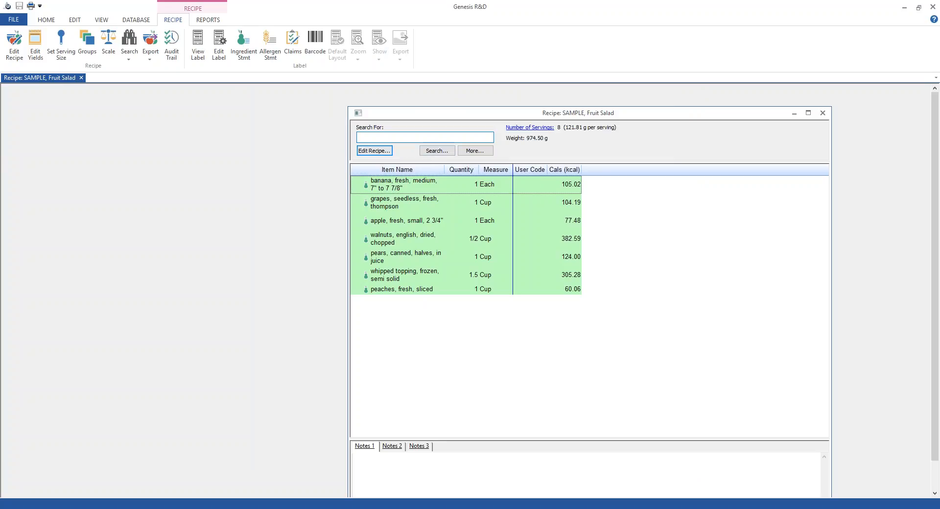
Reopen the recipe's information and switch its serving size to be defined by a measure.
click(371, 150)
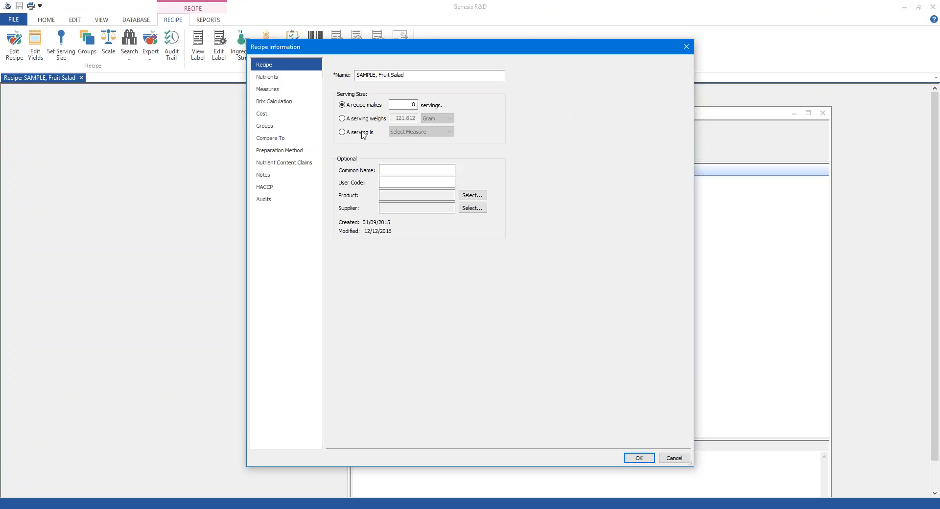
click(342, 132)
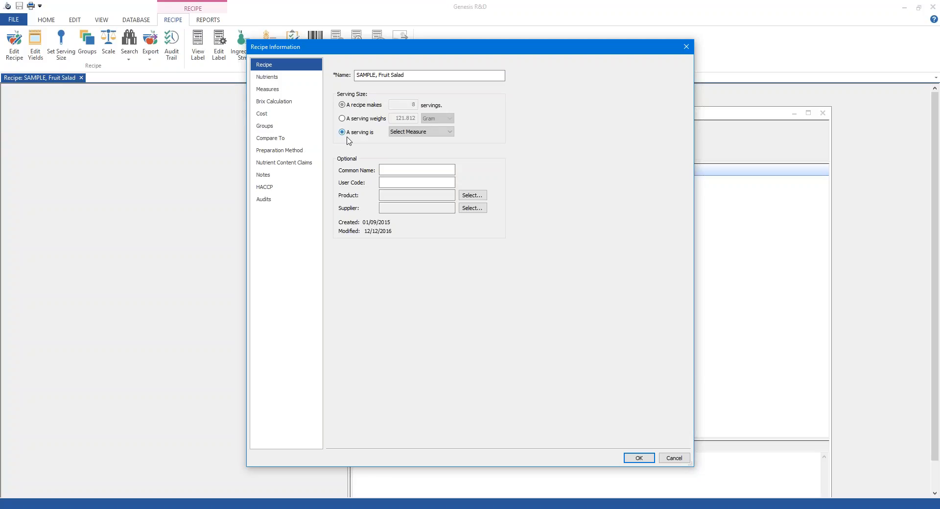
click(423, 133)
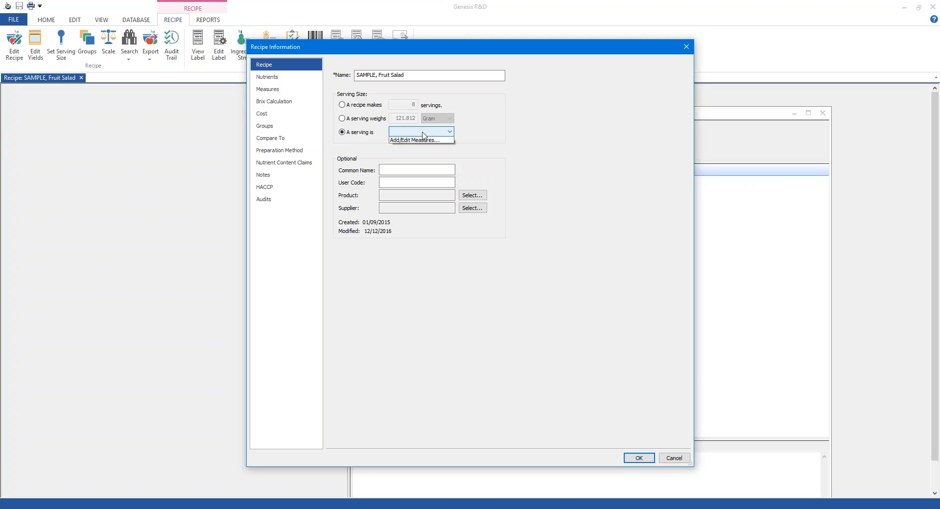
click(504, 139)
click(427, 131)
click(415, 156)
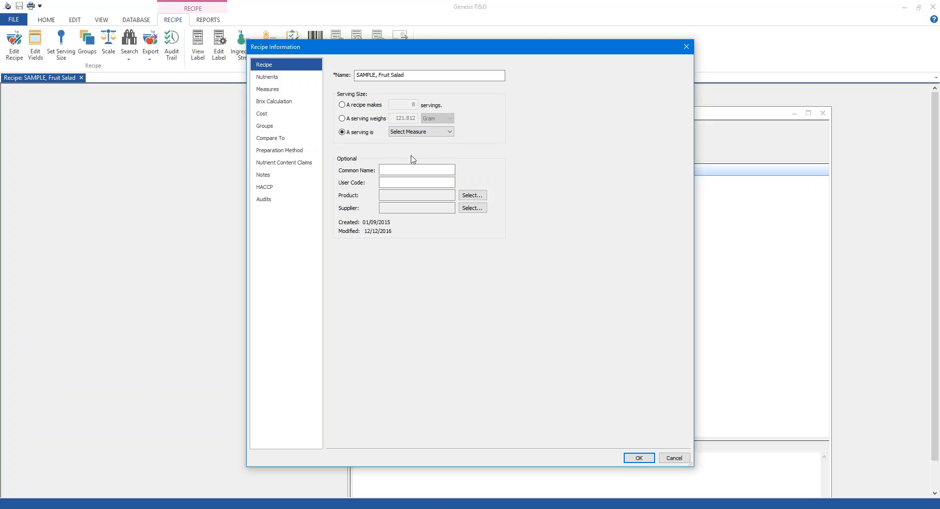
View the recipe's measures page, switching the serving size back to the number of servings to get there.
click(272, 90)
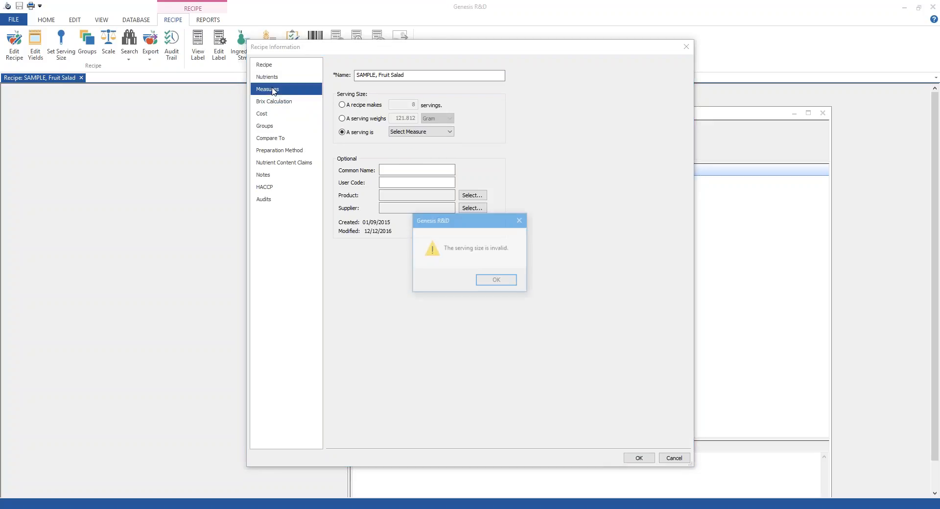
click(496, 279)
click(360, 105)
click(275, 91)
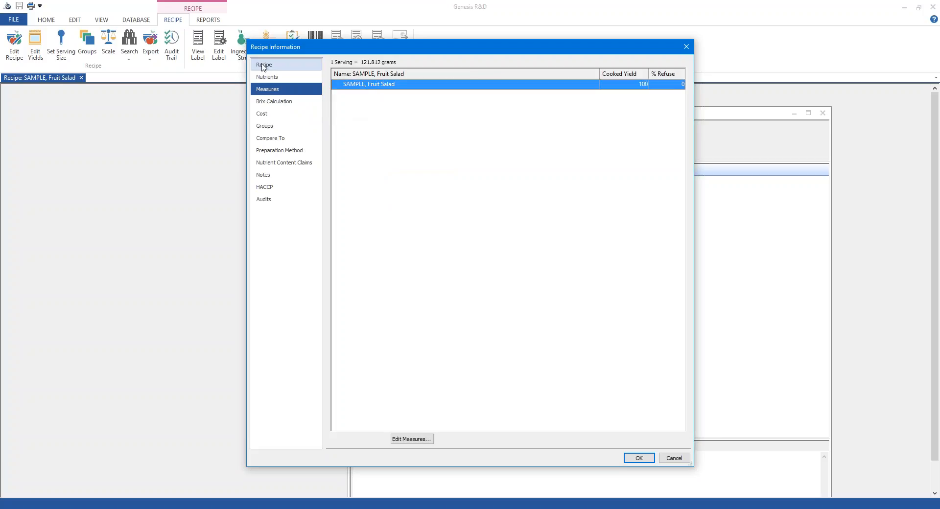
click(262, 65)
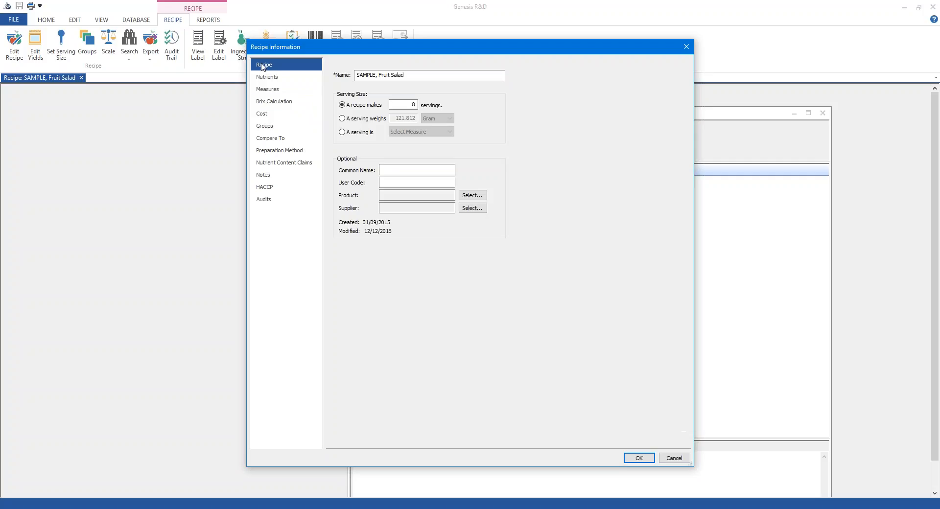
Add a measure of 50 milliliters weighing 75 grams and use it as the recipe's serving size.
click(342, 132)
click(429, 132)
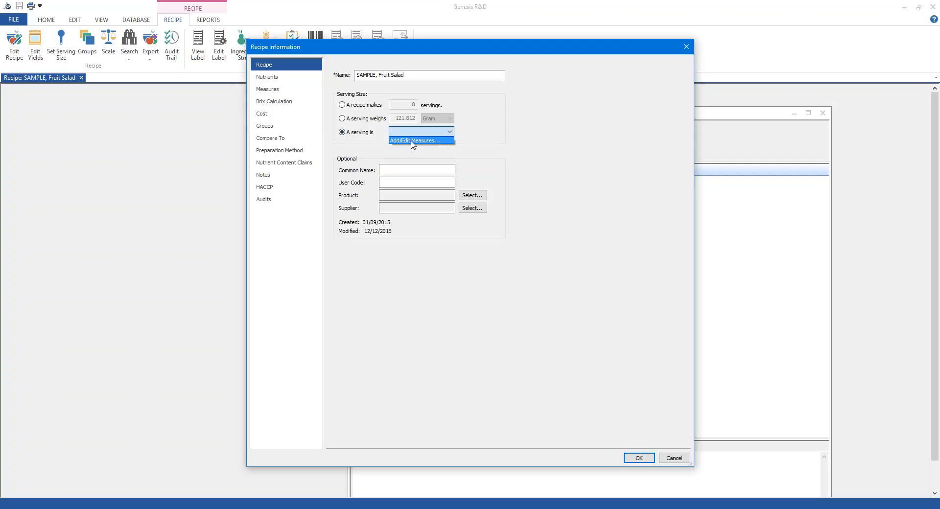
click(411, 141)
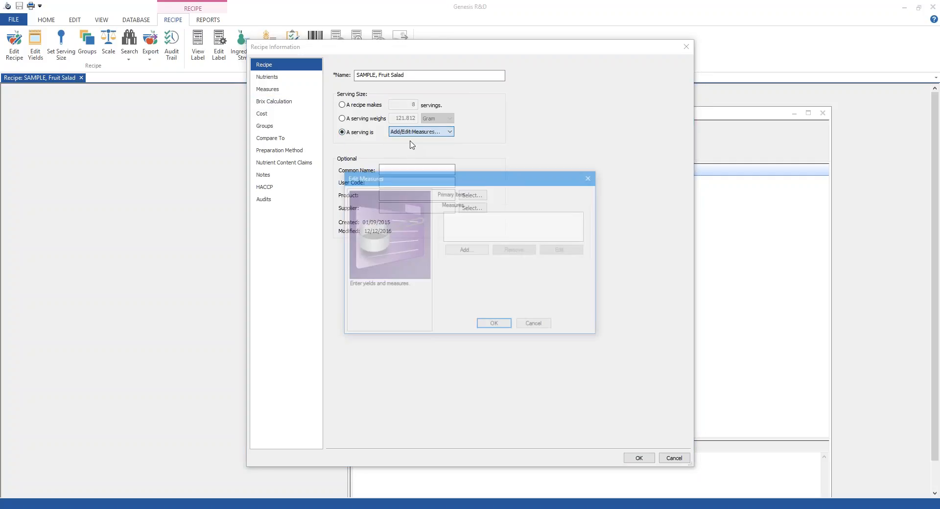
click(466, 250)
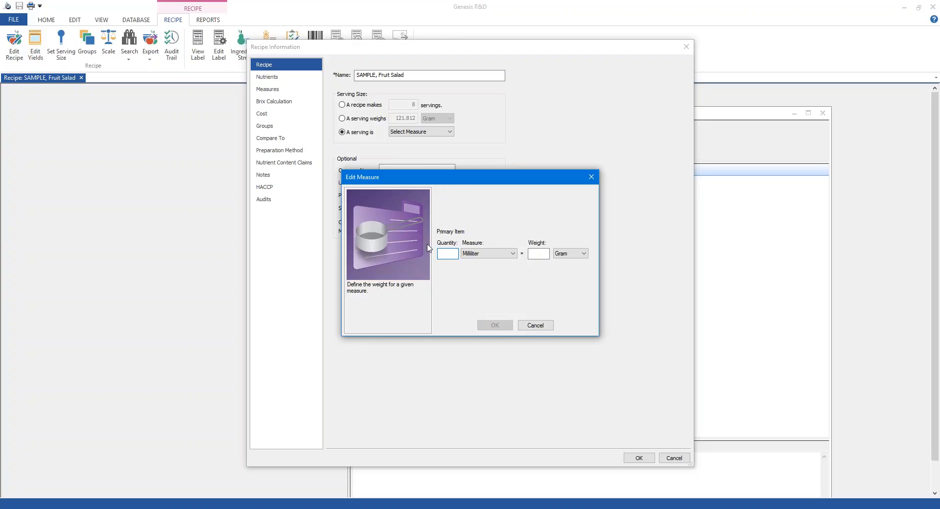
text(50)
text(75)
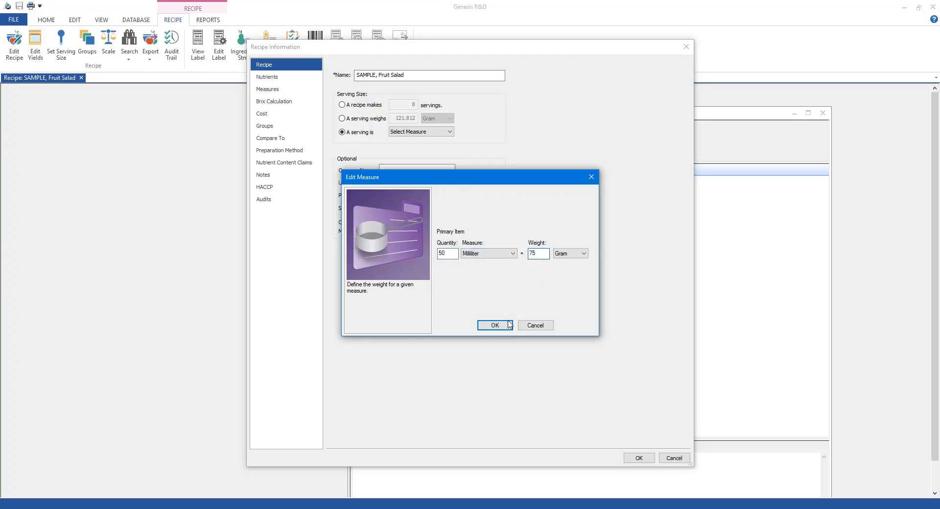
click(492, 327)
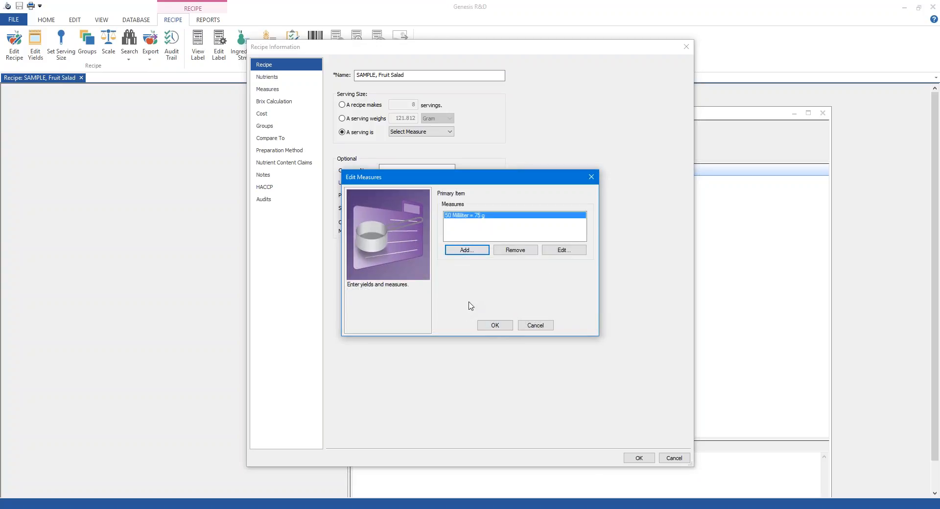
click(490, 328)
click(421, 132)
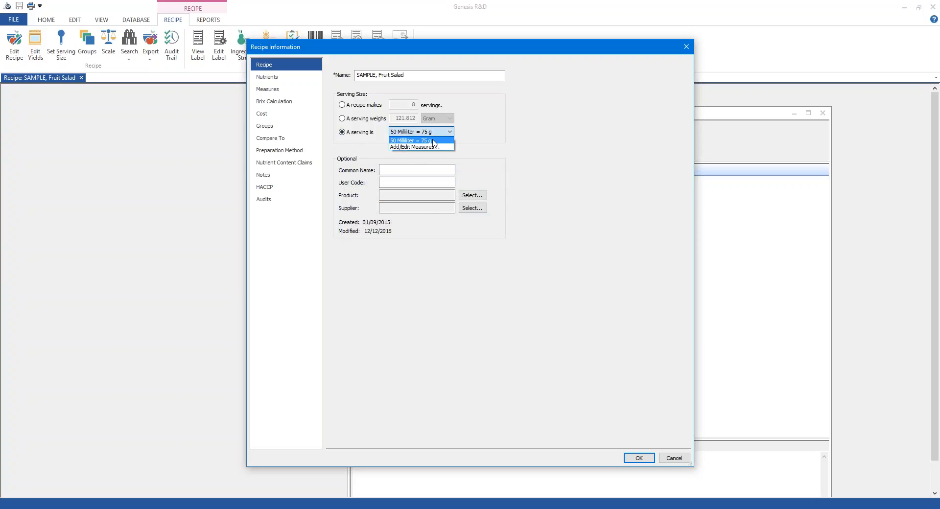
click(486, 145)
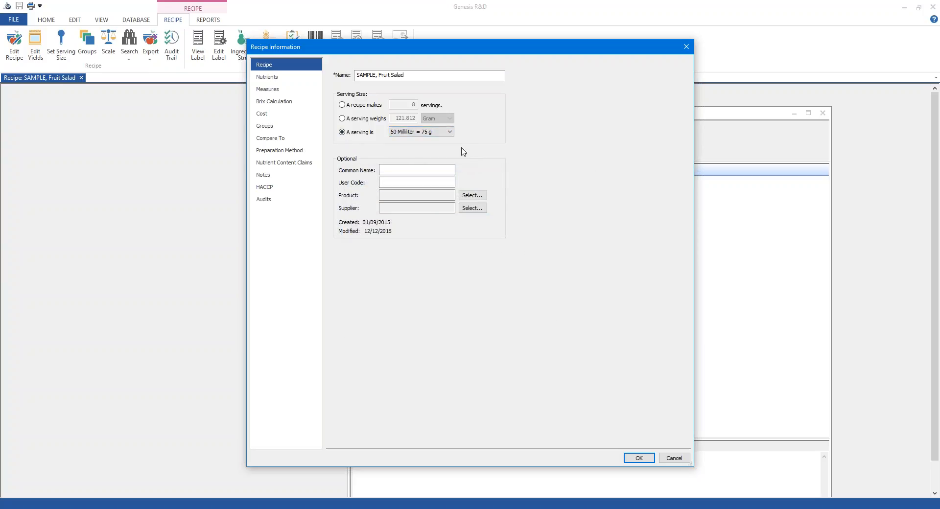
Examine the measure units available for a new serving measure without adding one.
click(448, 132)
click(414, 147)
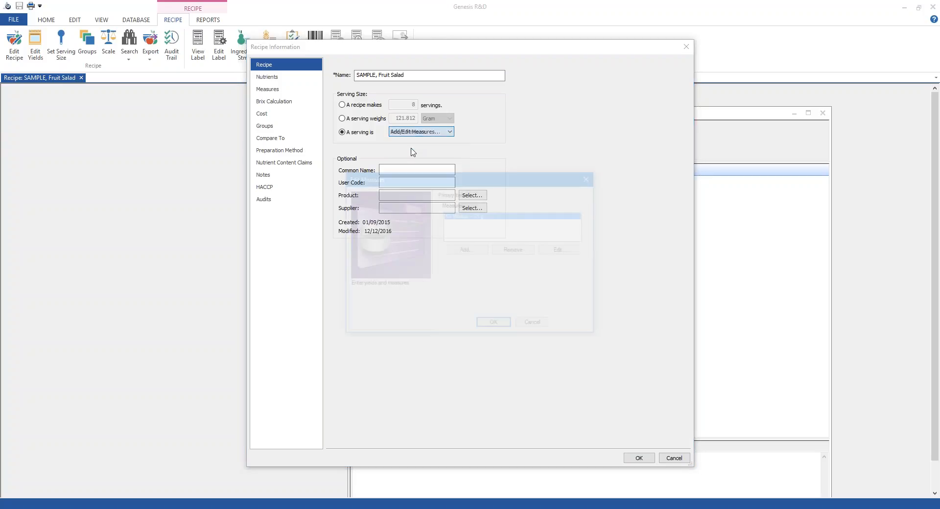
click(462, 252)
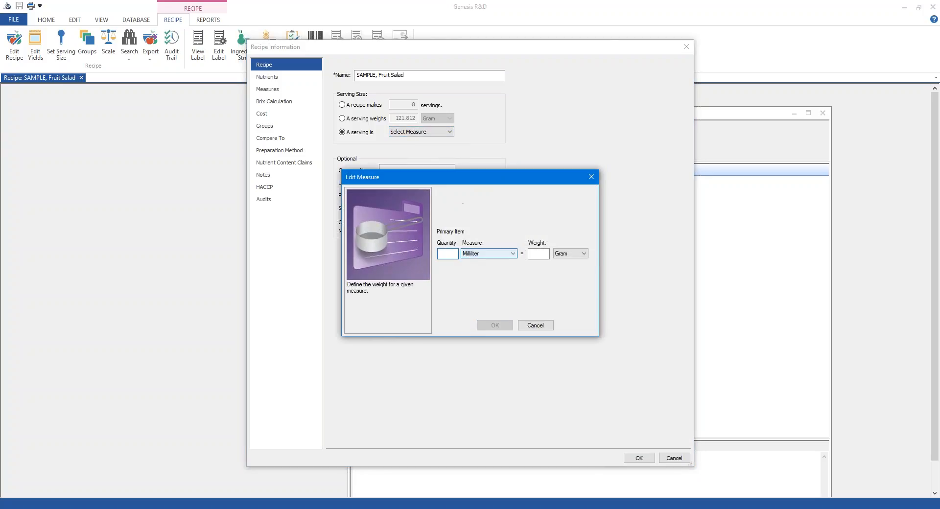
click(484, 255)
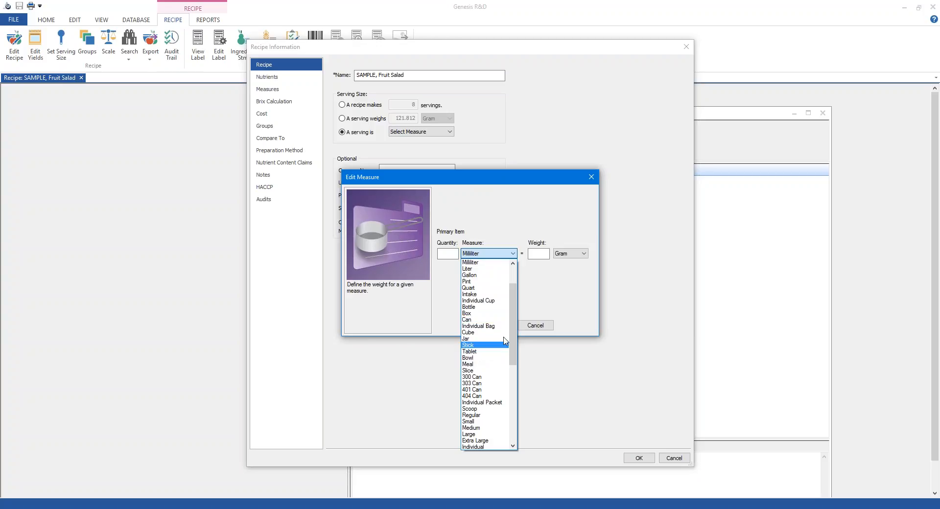
click(551, 296)
click(535, 326)
click(536, 325)
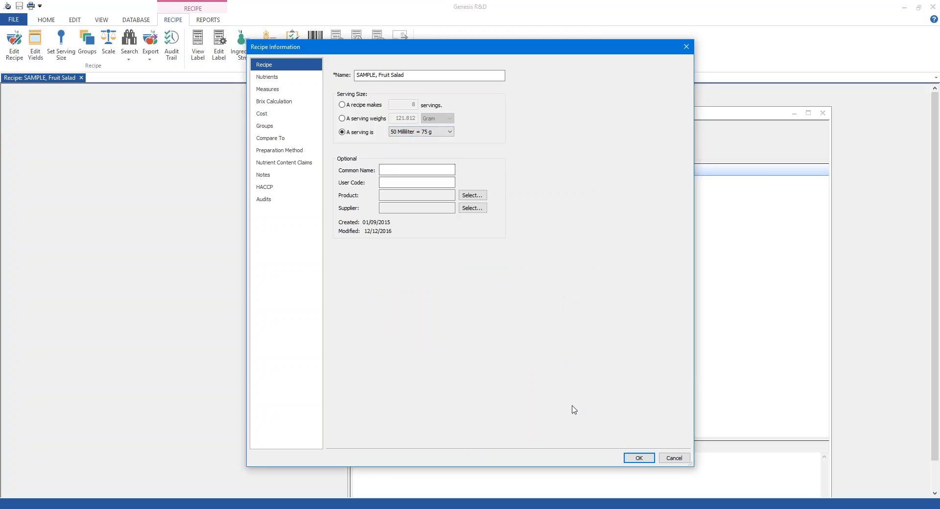
Apply the recipe information changes and display the nutrition label beside the recipe.
click(639, 458)
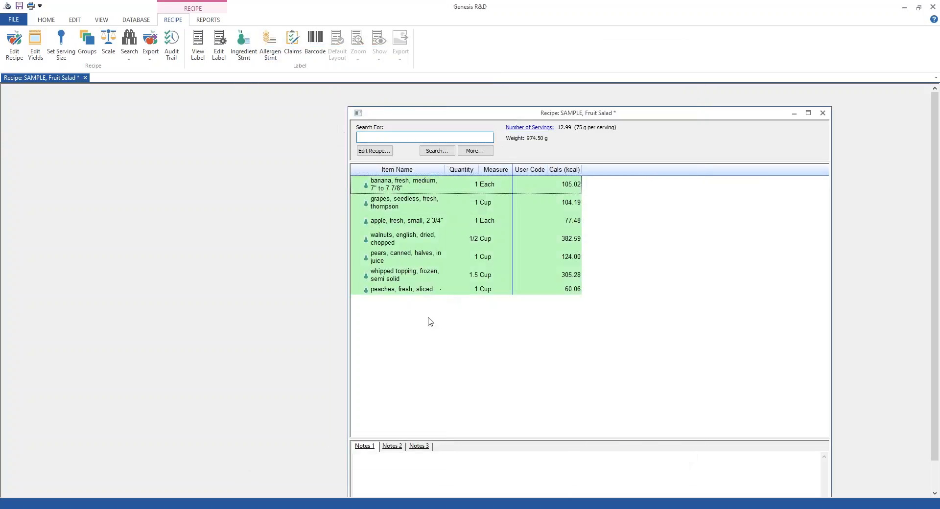
drag(426, 117, 87, 97)
click(198, 45)
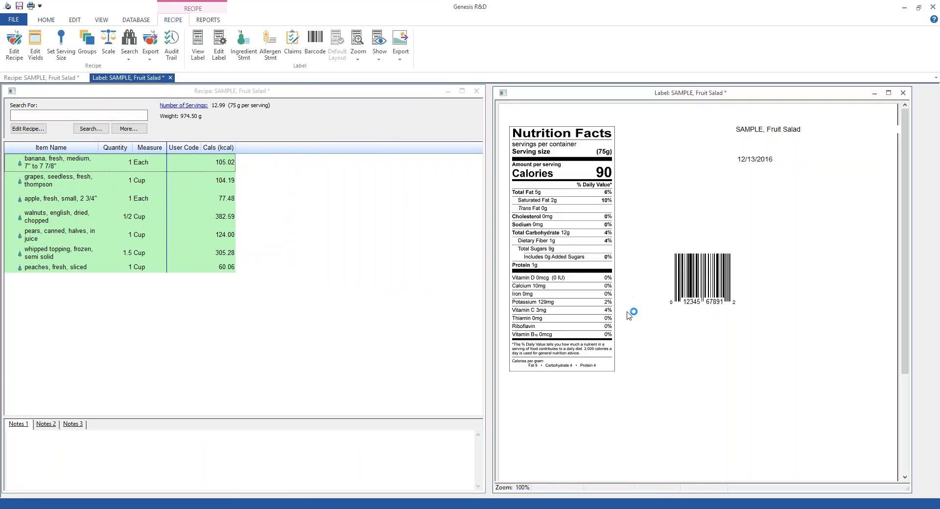
Move the barcode to the lower right area of the label page, at about 6.42 horizontally and 6.33 vertically.
drag(706, 284, 841, 435)
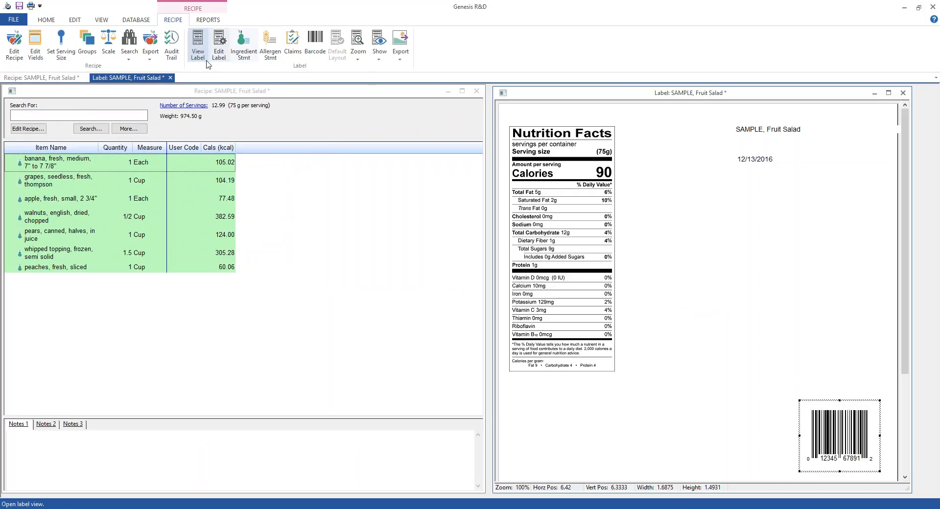
Set the label's regulation to Canada and its category to Nutrition Facts (Proposed), checking the available label types and styles.
click(220, 53)
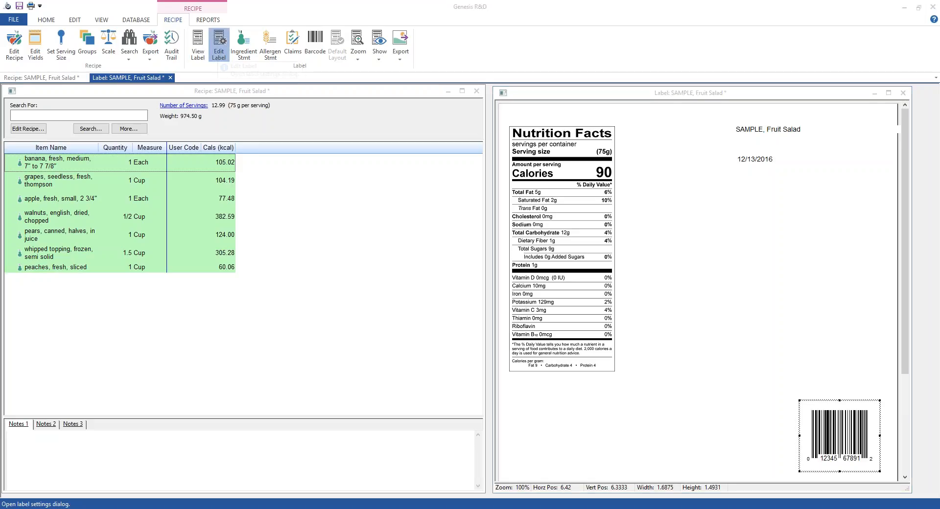
click(523, 95)
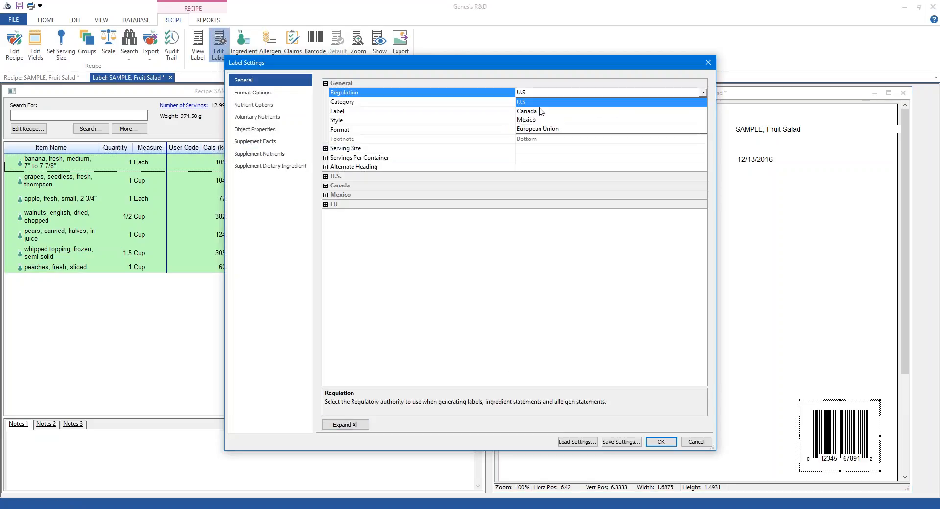
click(534, 112)
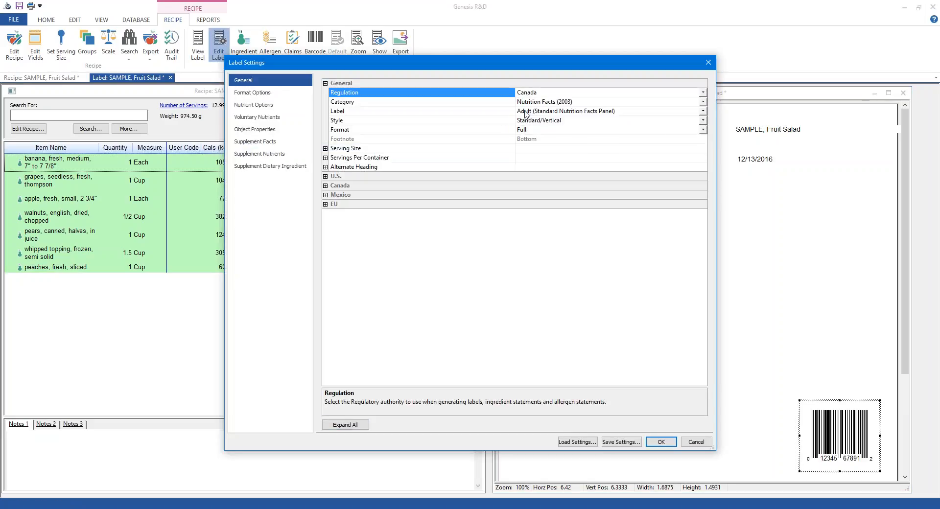
click(592, 102)
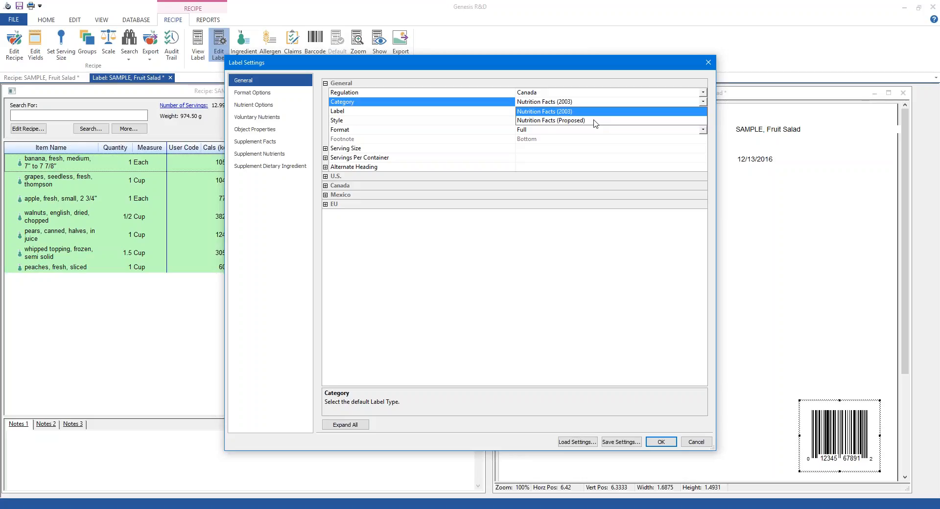
click(578, 121)
click(559, 113)
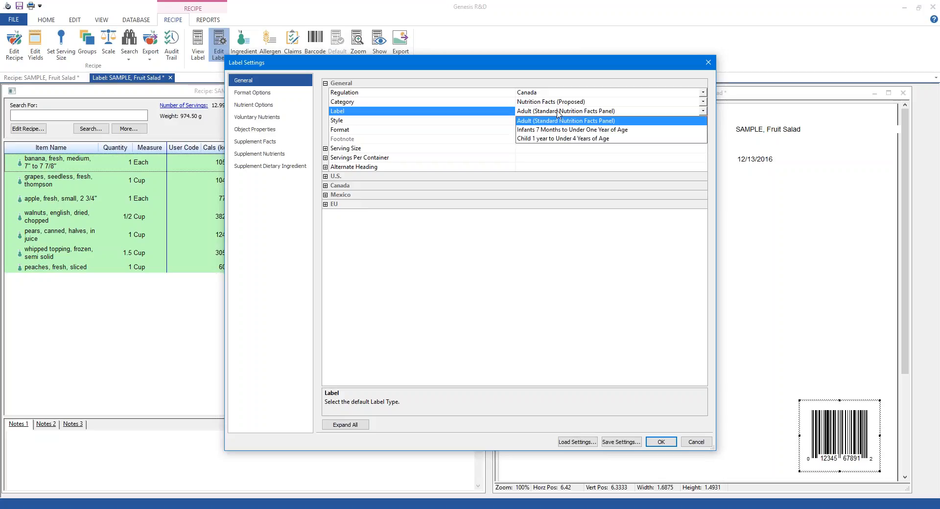
click(560, 113)
click(547, 120)
click(527, 262)
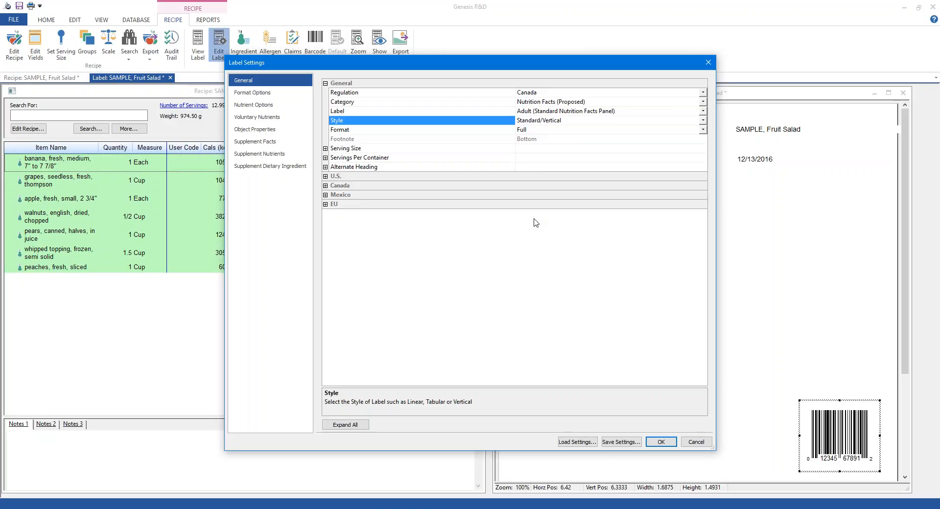
Apply the Canadian label settings and change the label style to Tabular/Horizontal.
click(657, 444)
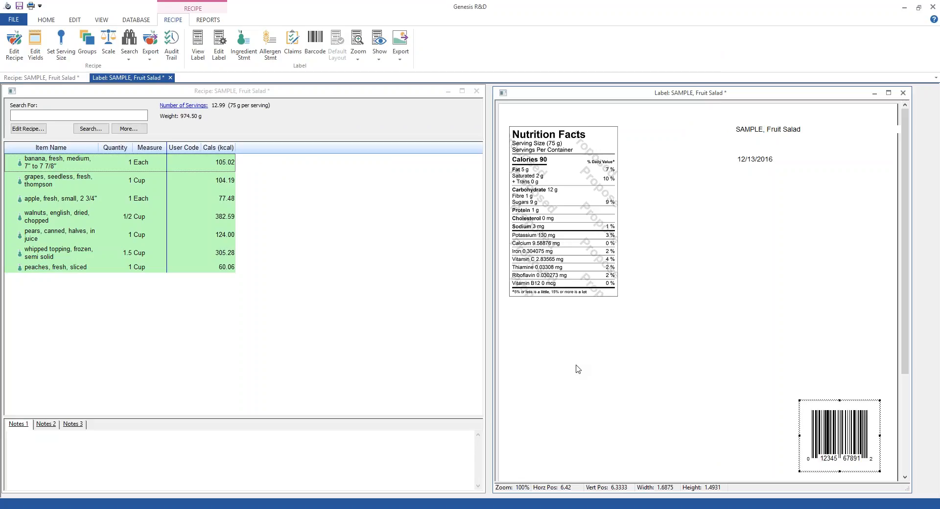
click(219, 45)
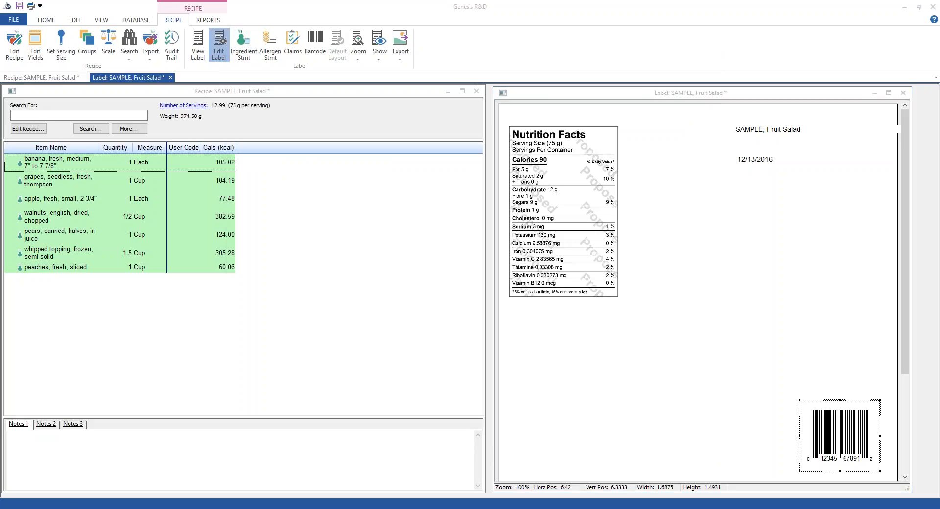
click(537, 120)
click(537, 139)
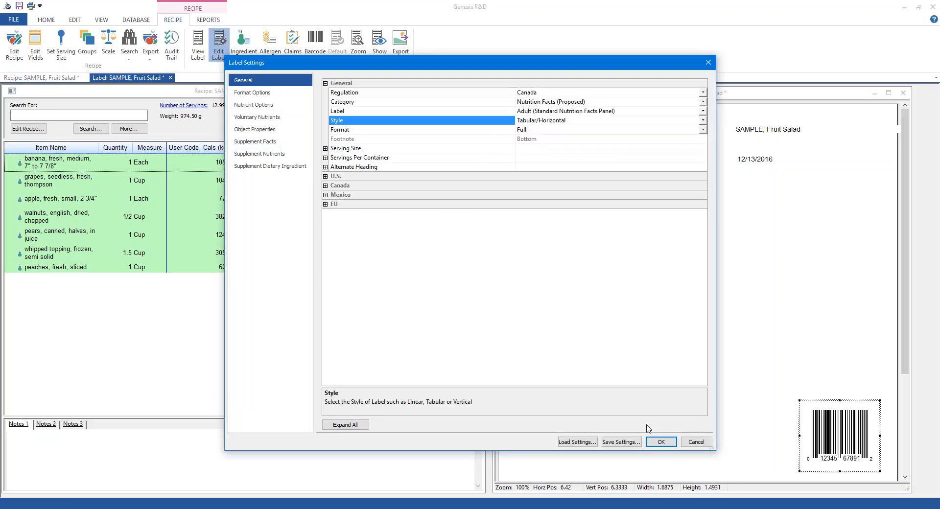
click(661, 443)
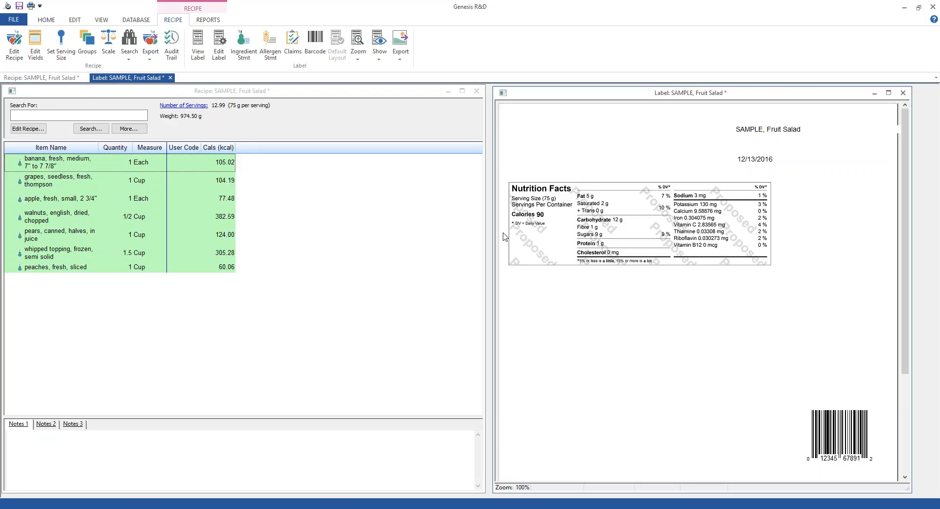
Return the Canadian label to the Standard/Vertical style and display it.
click(219, 44)
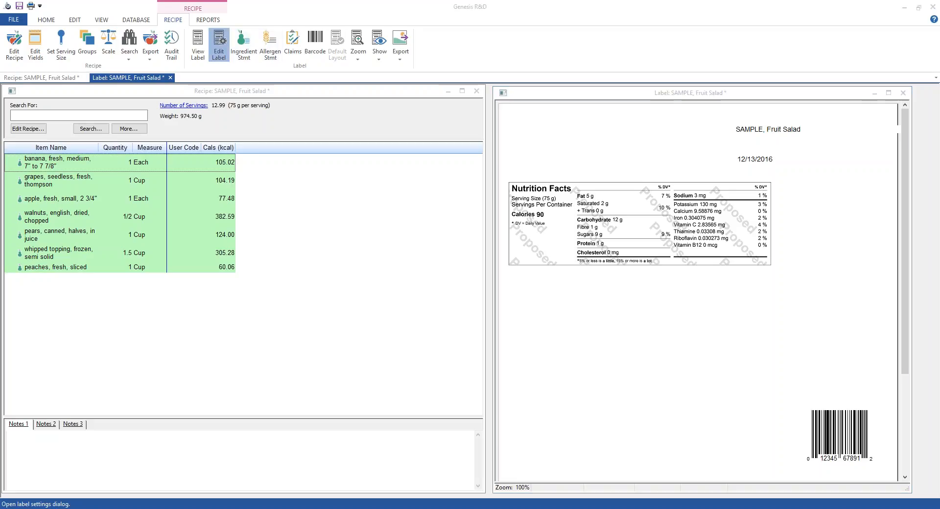
click(532, 122)
click(534, 129)
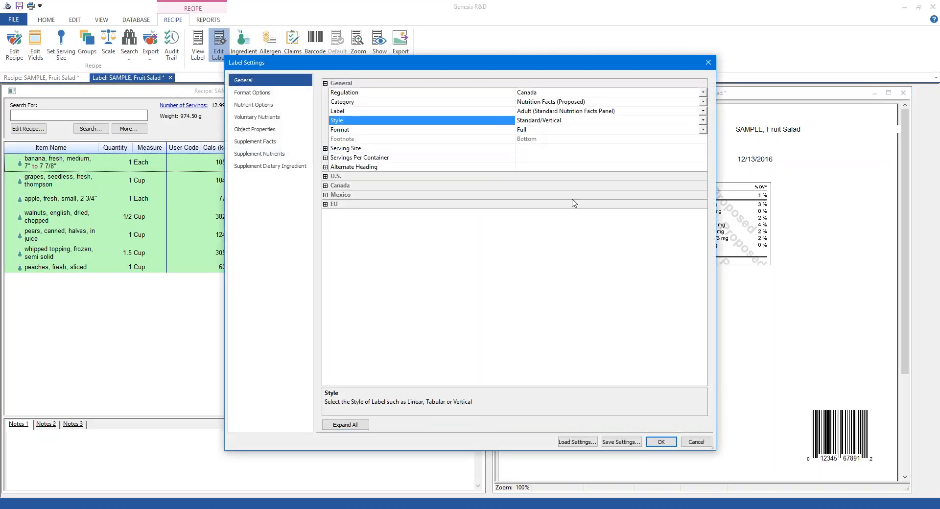
click(660, 442)
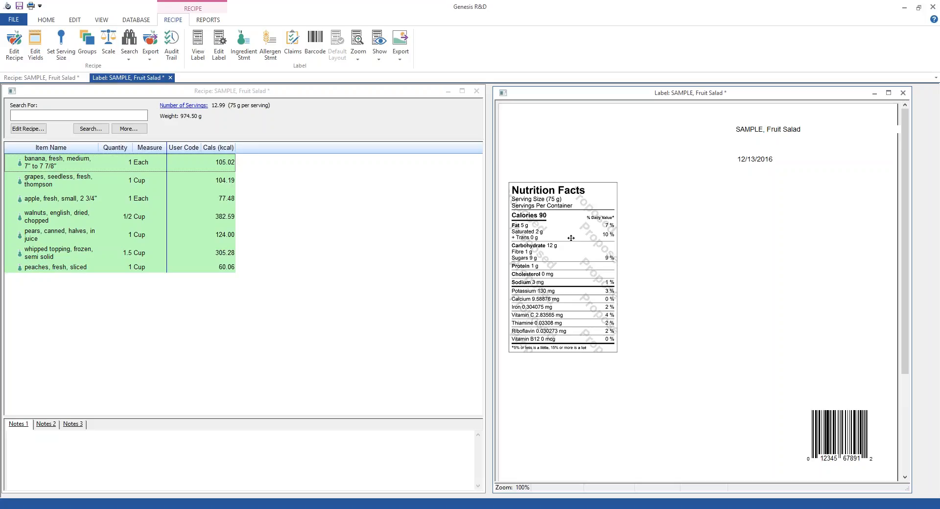
Set the label's regulation to U.S, its category to Nutrition Facts and its label type to Dual Column.
click(221, 54)
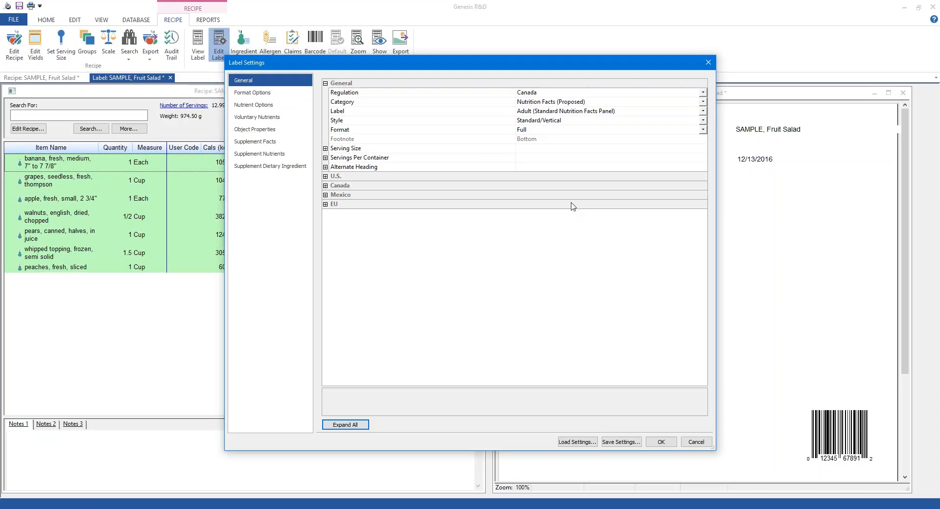
click(542, 98)
click(542, 101)
click(558, 103)
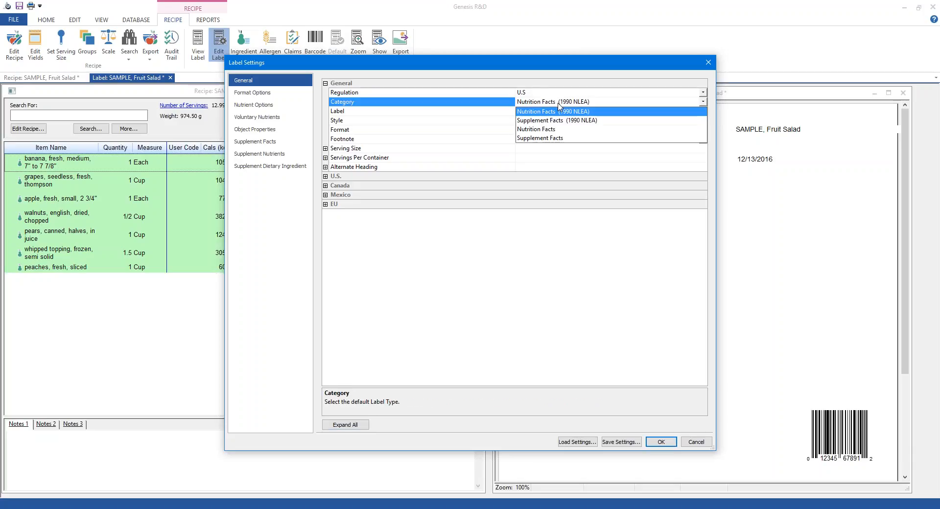
click(530, 131)
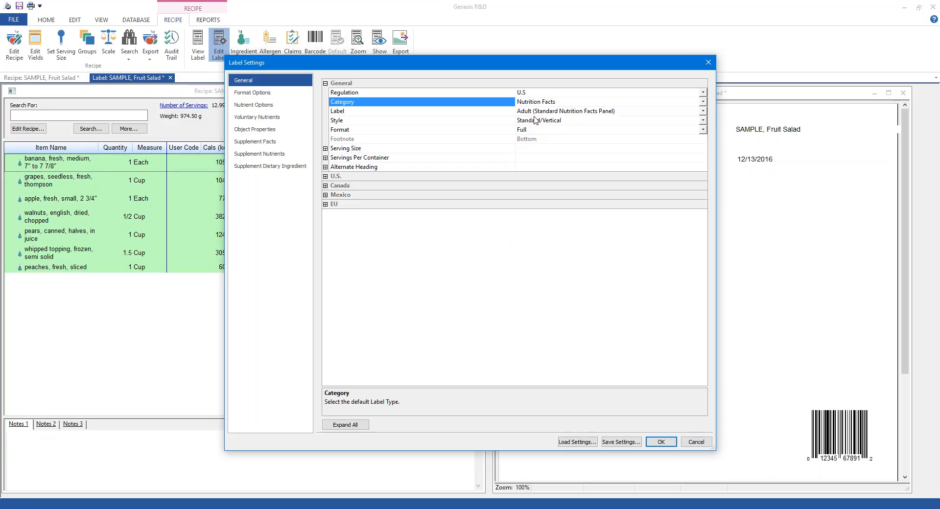
click(544, 112)
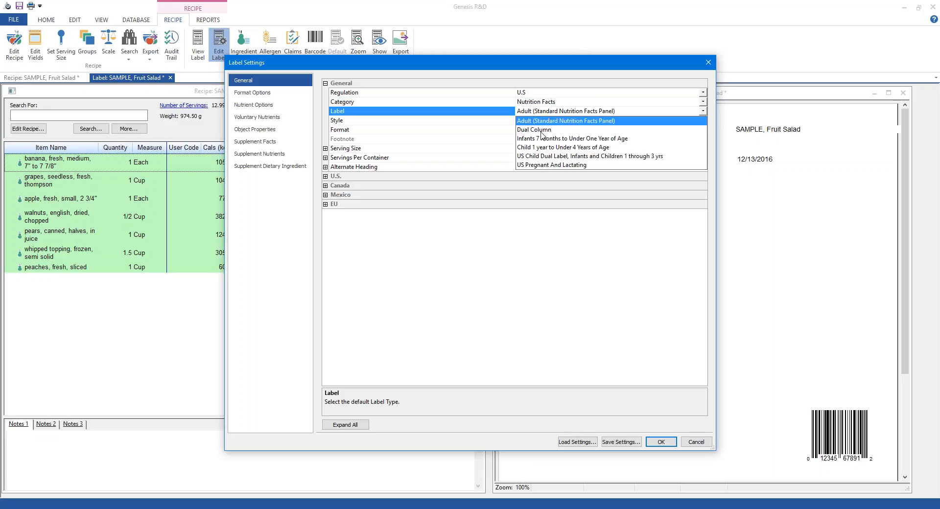
click(542, 131)
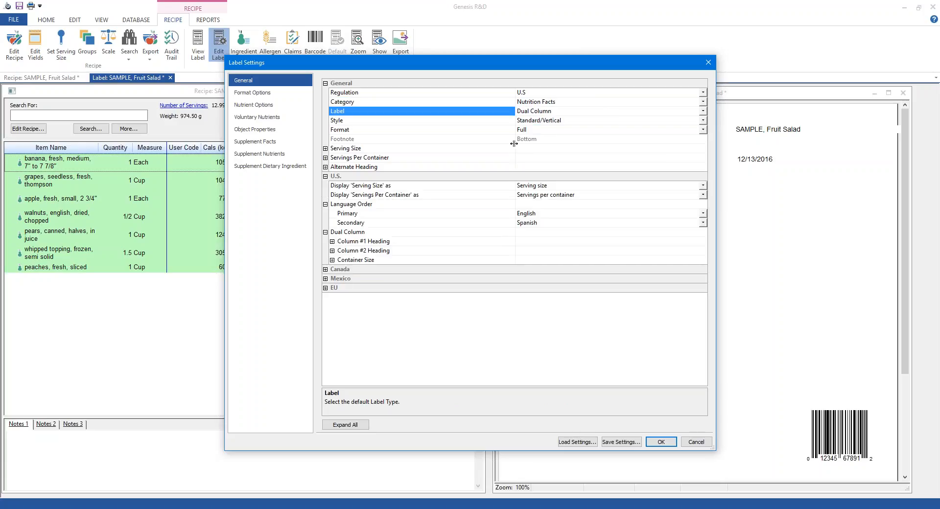
Enter "8 oz" and "1 Bottle" as the English headings of dual columns 1 and 2, and apply them to the label.
click(332, 242)
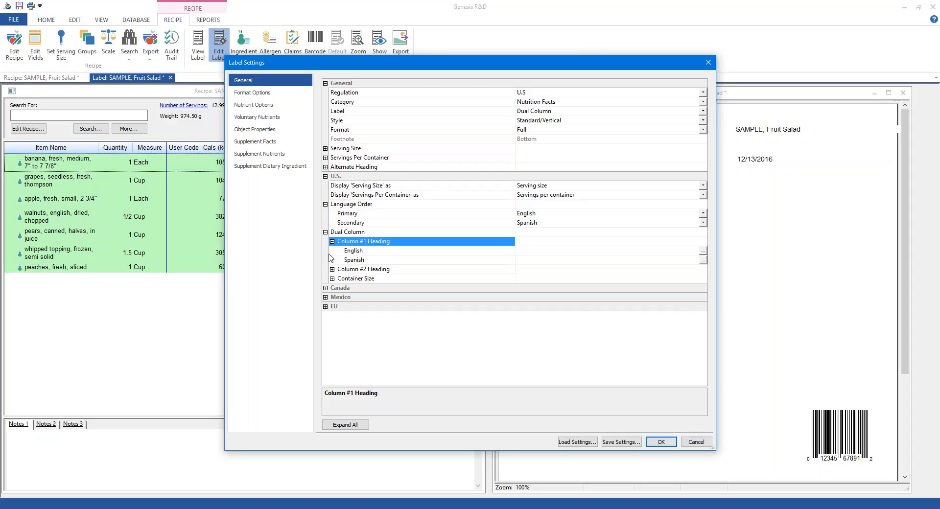
key(Down)
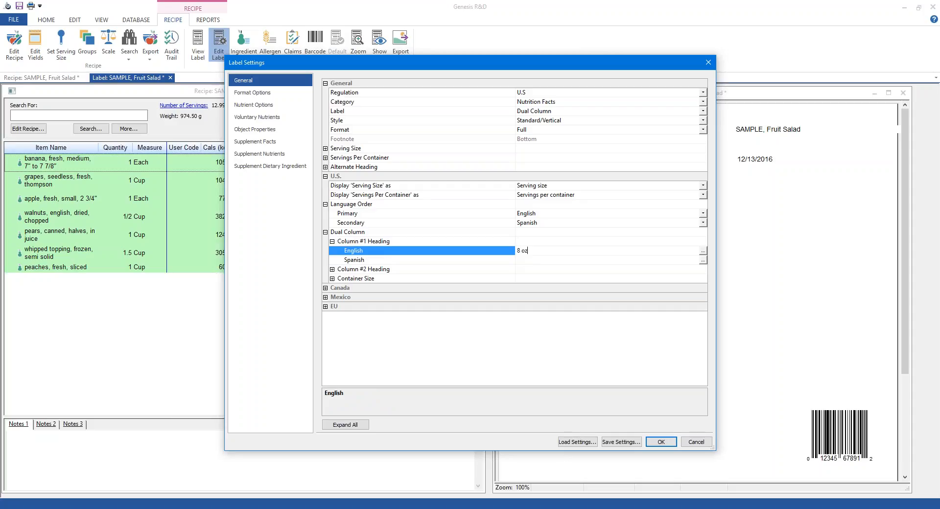
click(332, 269)
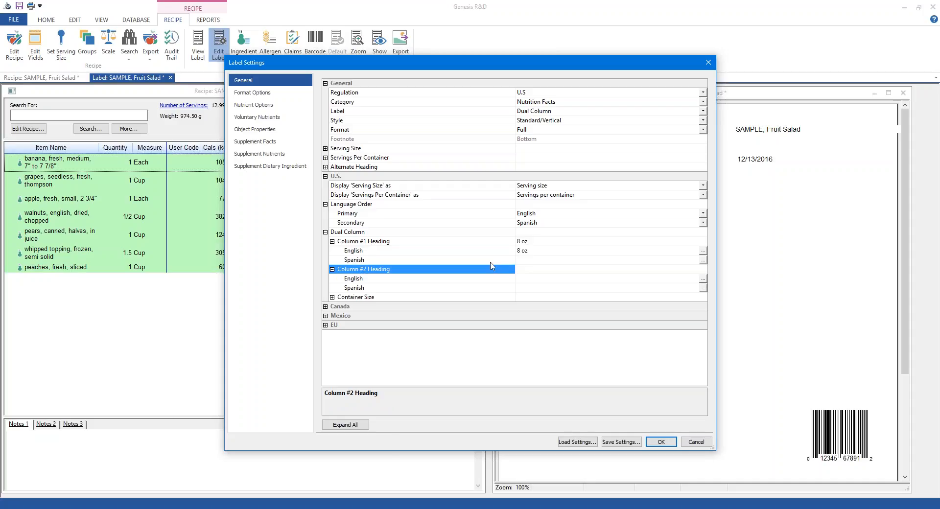
click(531, 279)
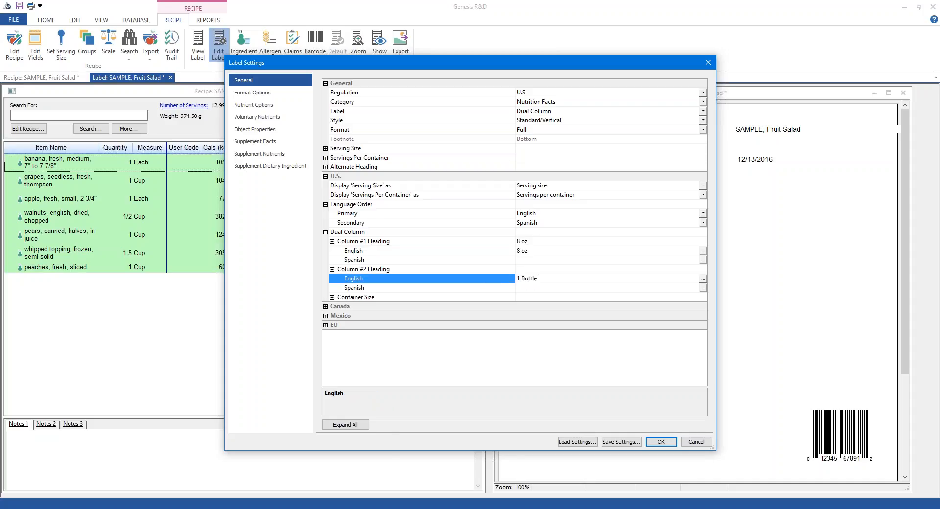
click(333, 298)
click(332, 297)
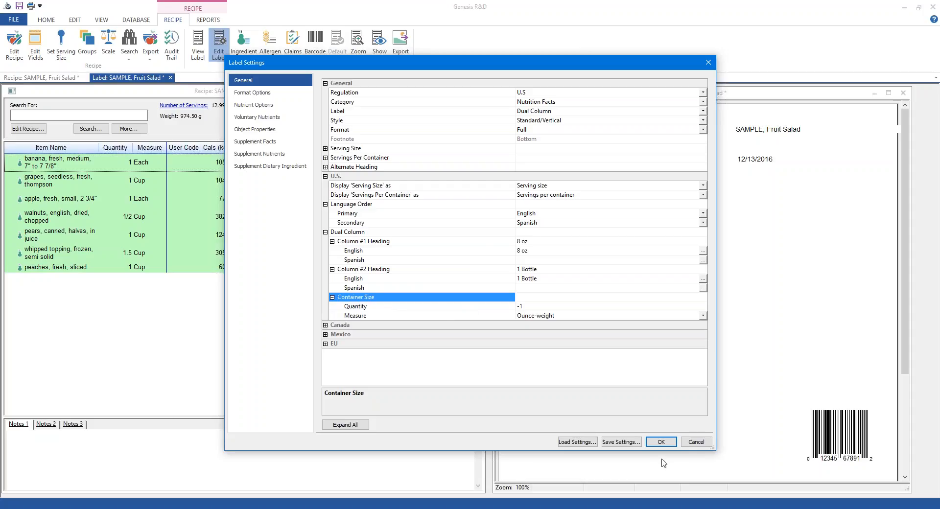
click(664, 443)
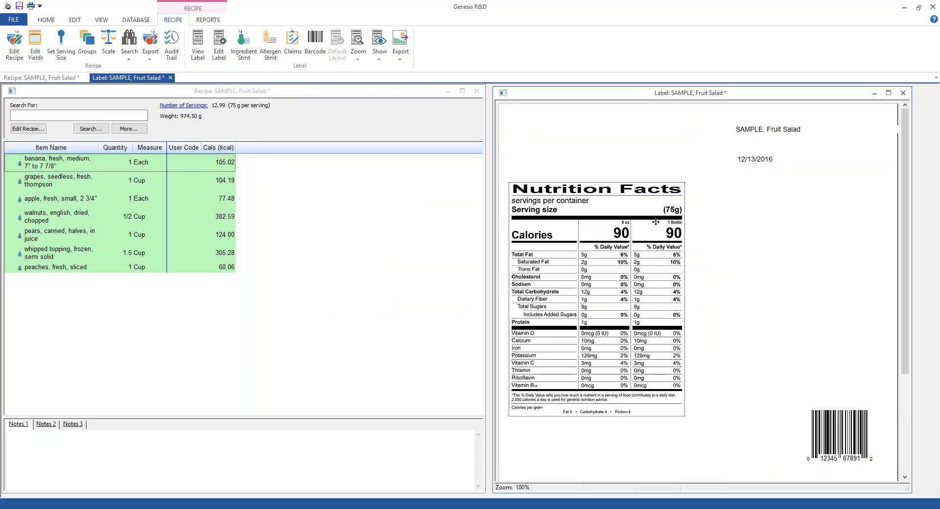
Set the dual-column container size to a quantity of 20 with the measure Fluid ounce, and apply it to the label.
click(219, 50)
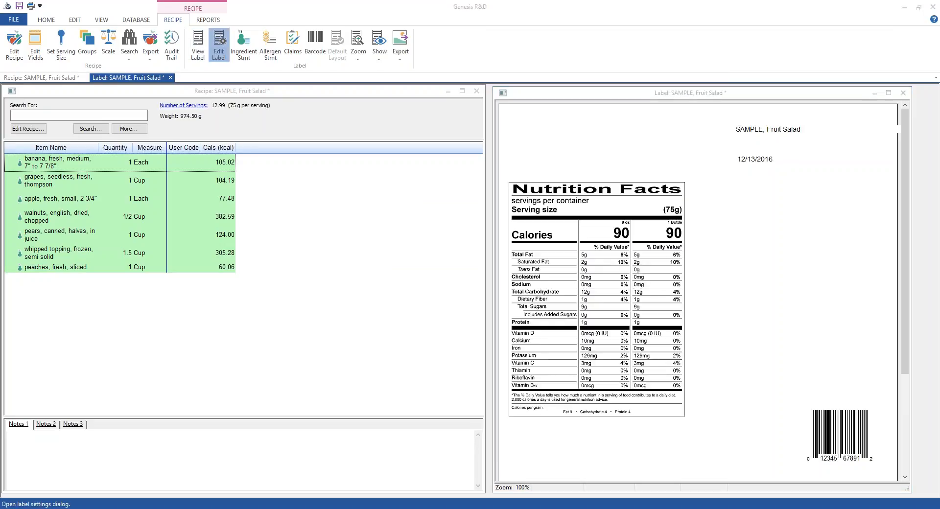
click(332, 260)
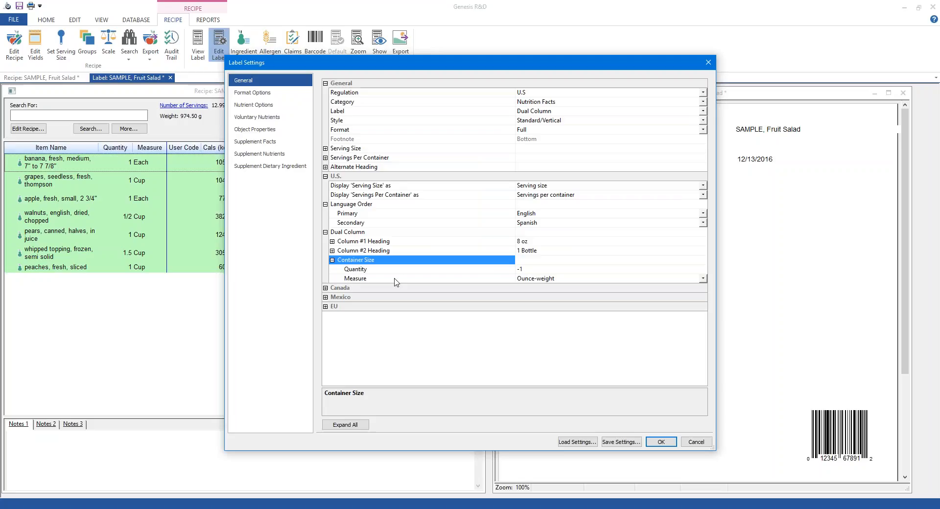
click(534, 270)
click(534, 270)
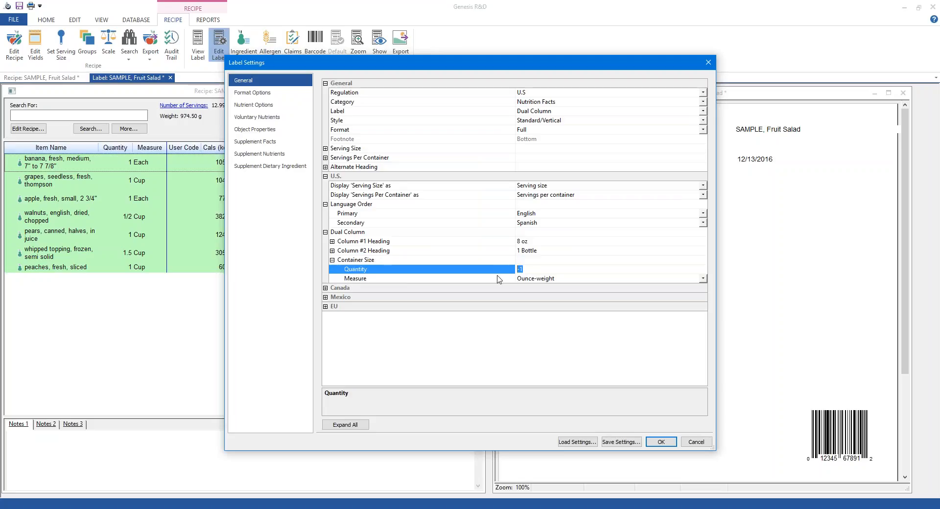
text(20)
click(570, 279)
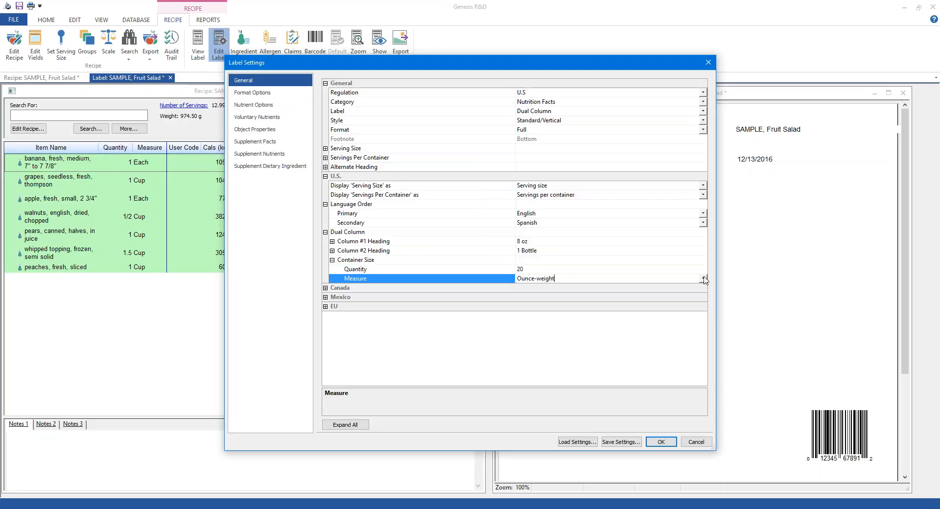
click(704, 279)
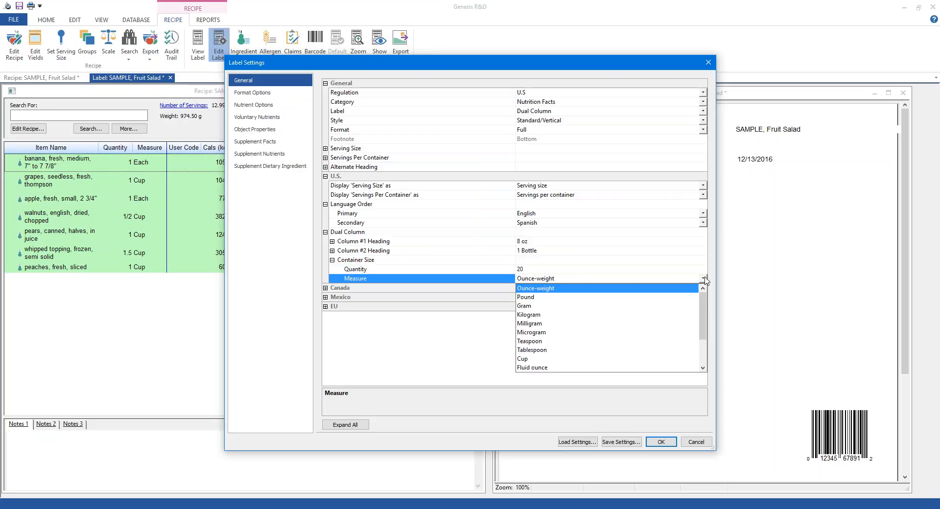
click(535, 368)
click(666, 446)
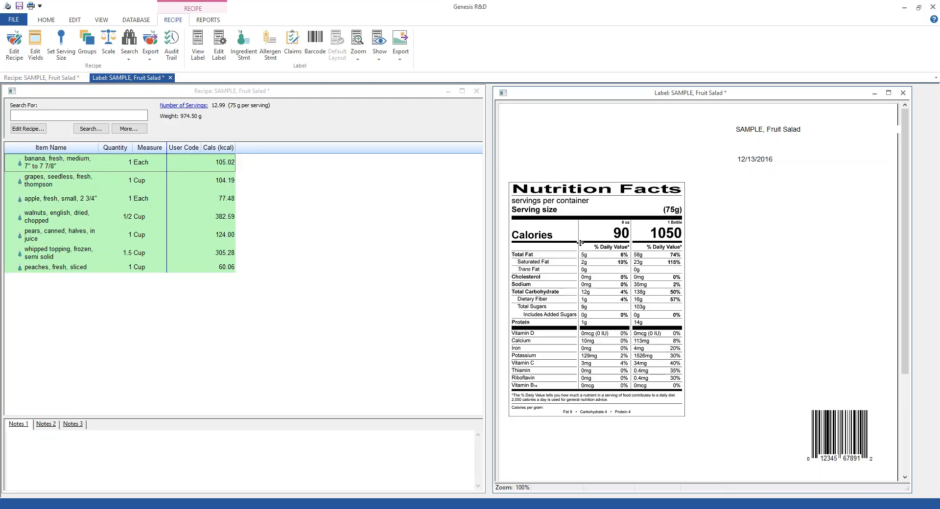
Change the dual-column label's format to Simplified and display the updated label.
click(218, 47)
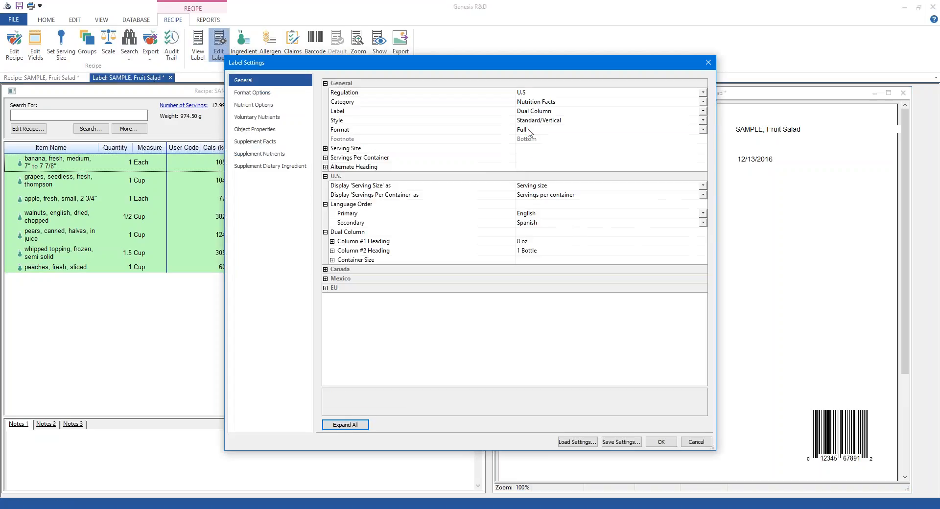
click(528, 130)
click(529, 152)
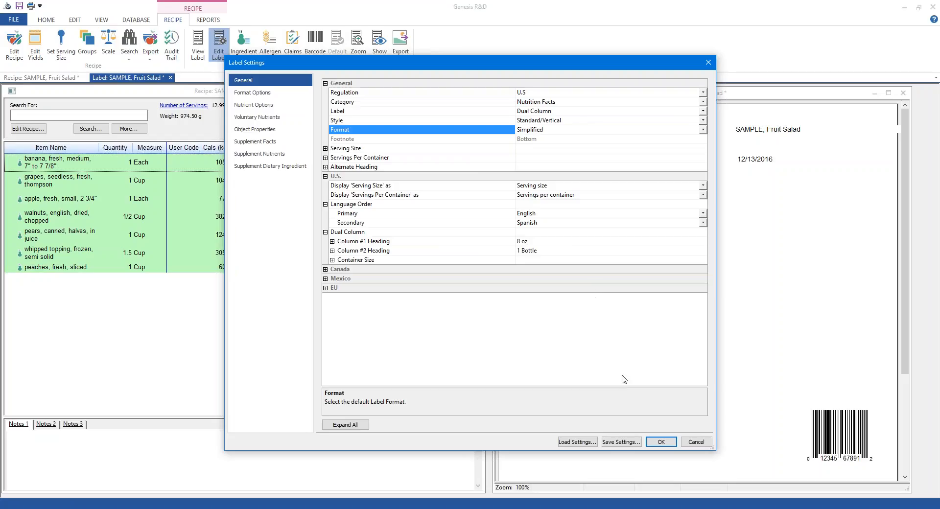
click(661, 442)
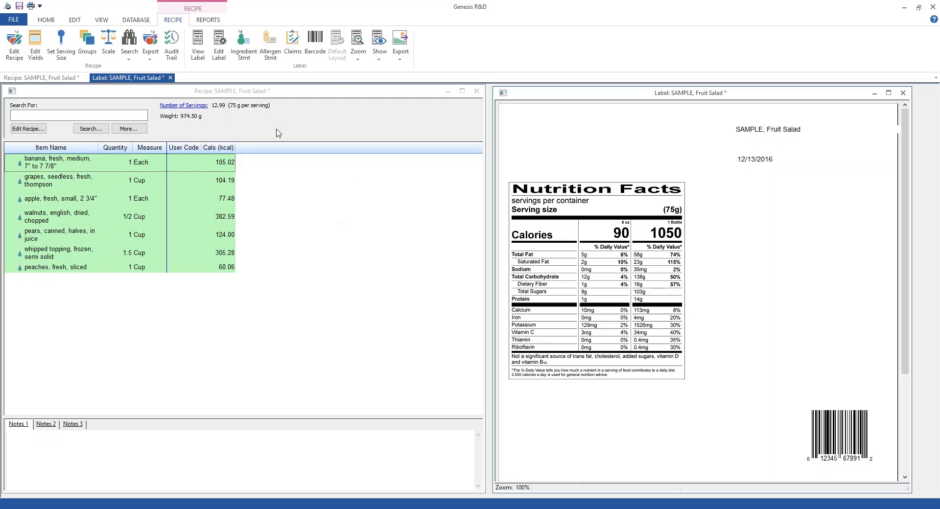
Show the Nutrition Facts font properties of the Label object in the label settings, with the settings window moved clear of the label.
click(220, 55)
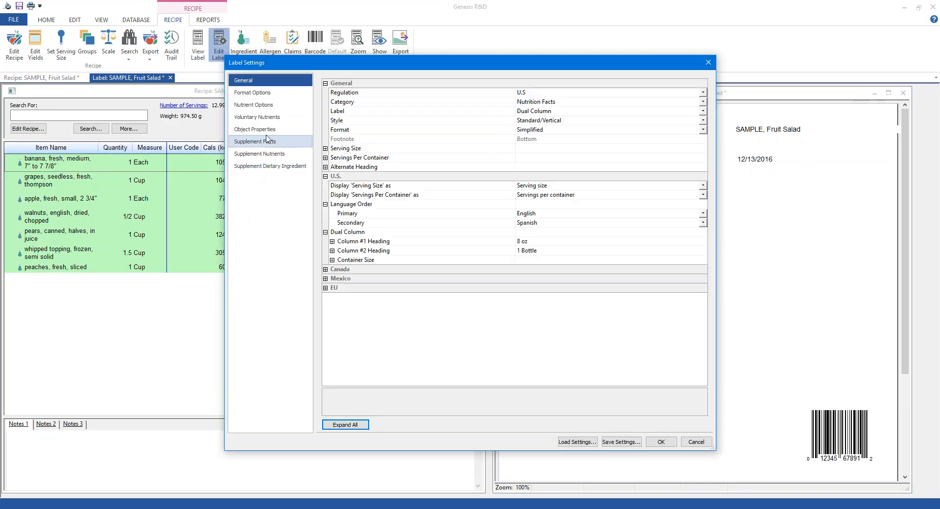
click(269, 133)
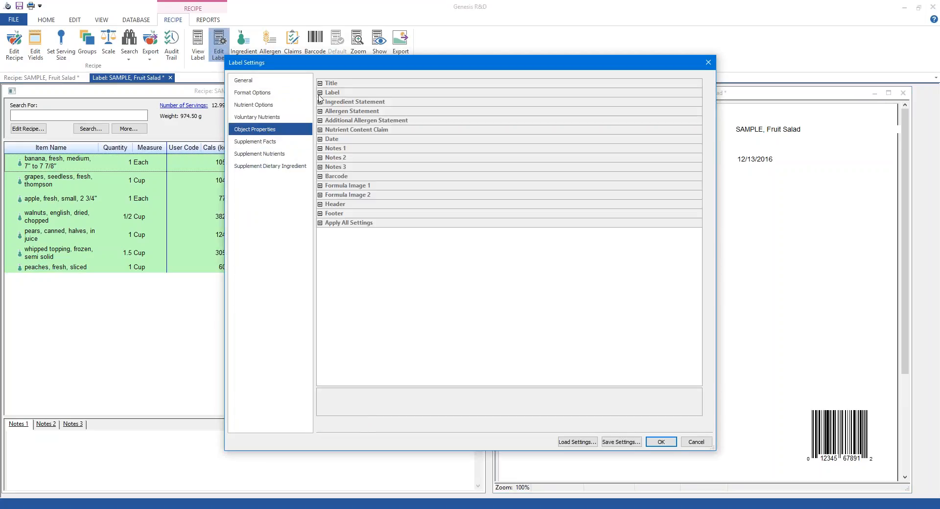
click(320, 93)
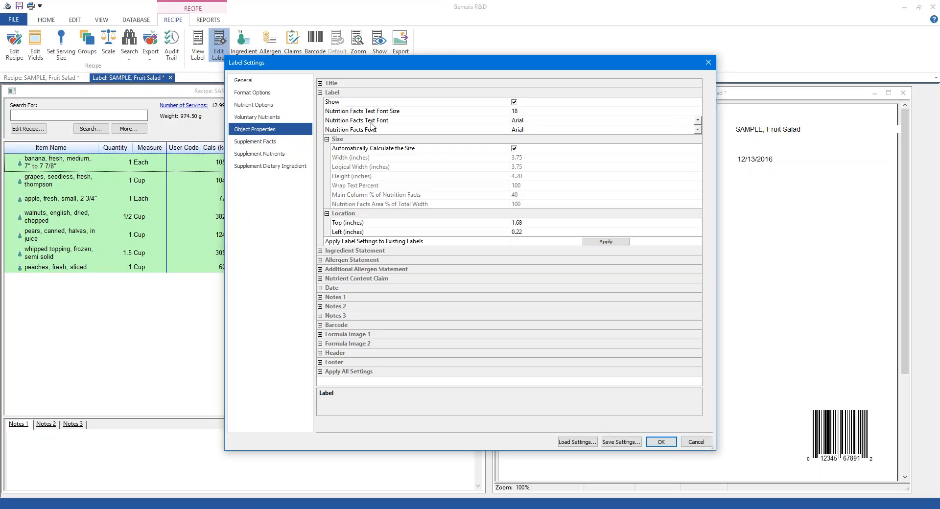
click(386, 131)
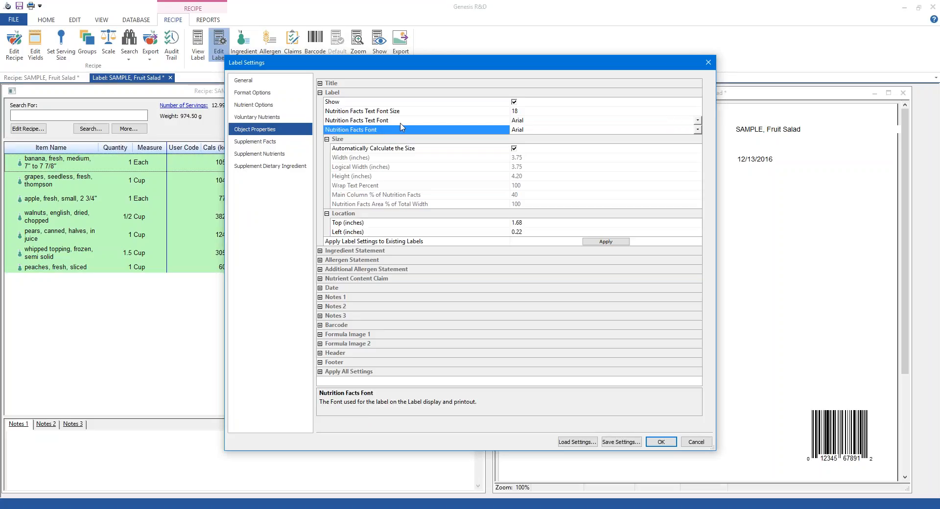
click(401, 122)
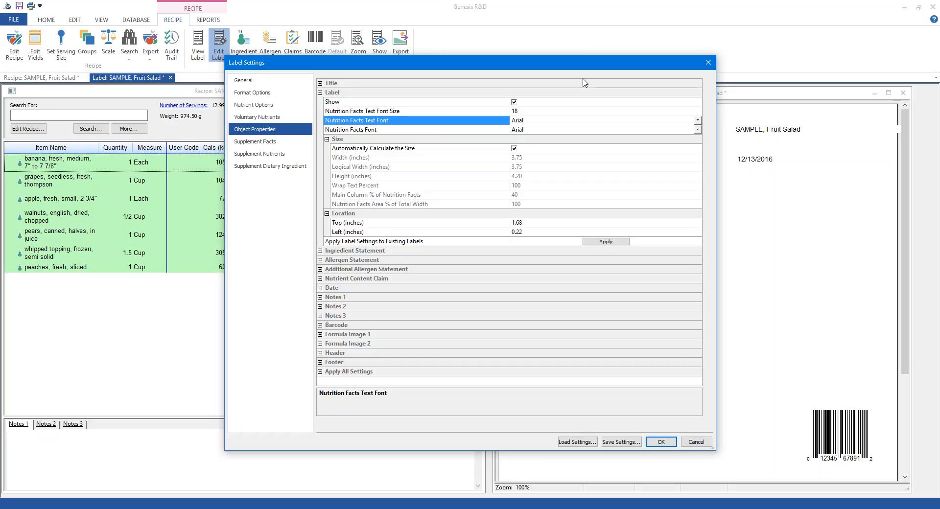
drag(587, 68, 383, 87)
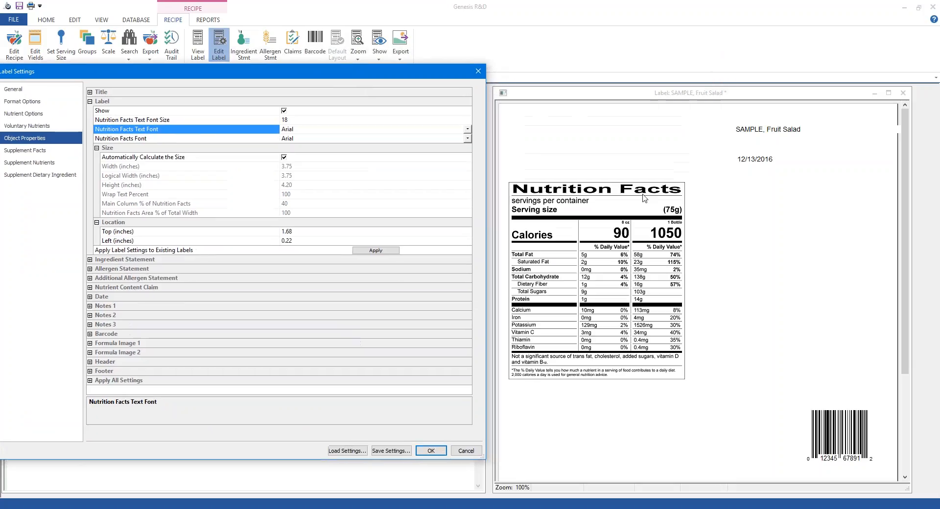
click(163, 141)
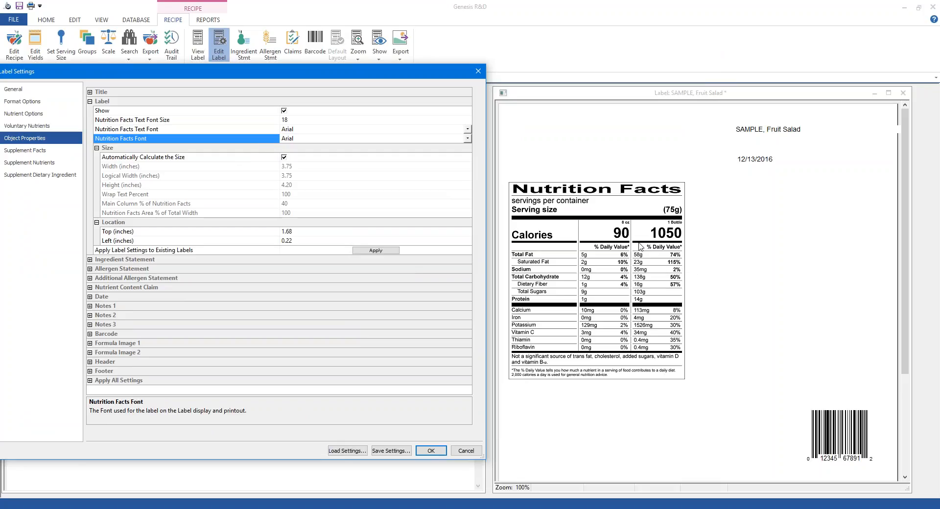
Set both the Nutrition Facts Text Font and the Nutrition Facts Font to Bodoni MT and apply them to the label.
click(337, 131)
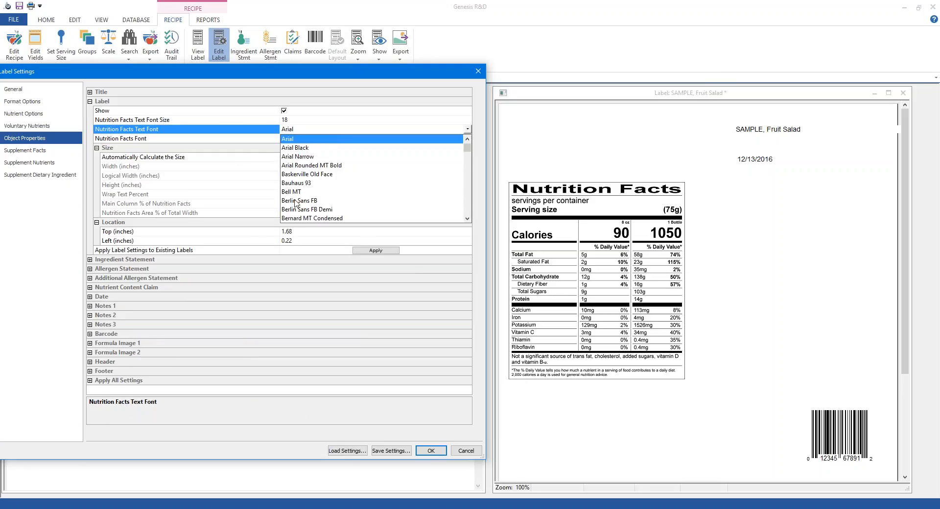
scroll(313, 196, down, 2)
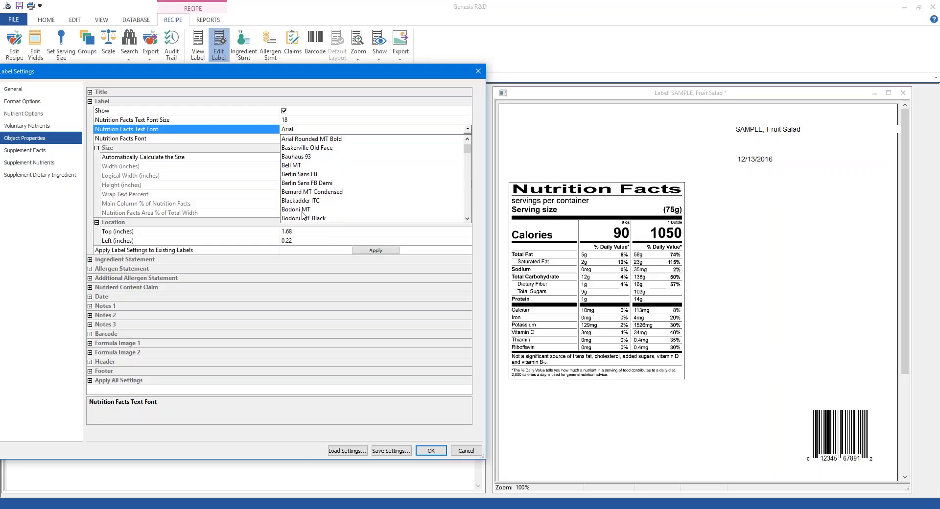
click(301, 217)
click(294, 139)
scroll(299, 196, down, 2)
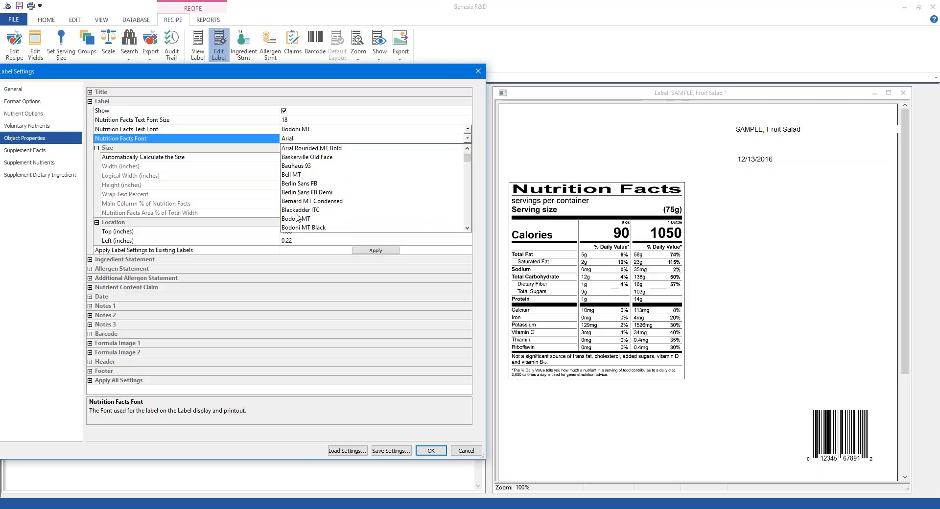
click(299, 218)
click(431, 450)
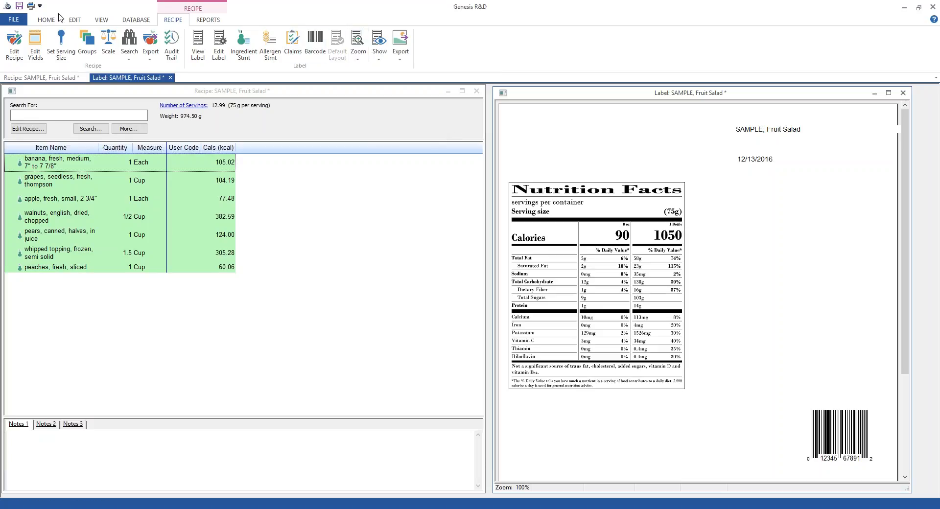
Review the default Nutrition Facts text font and Nutrition Facts font in the label preferences, and close the preferences.
click(46, 20)
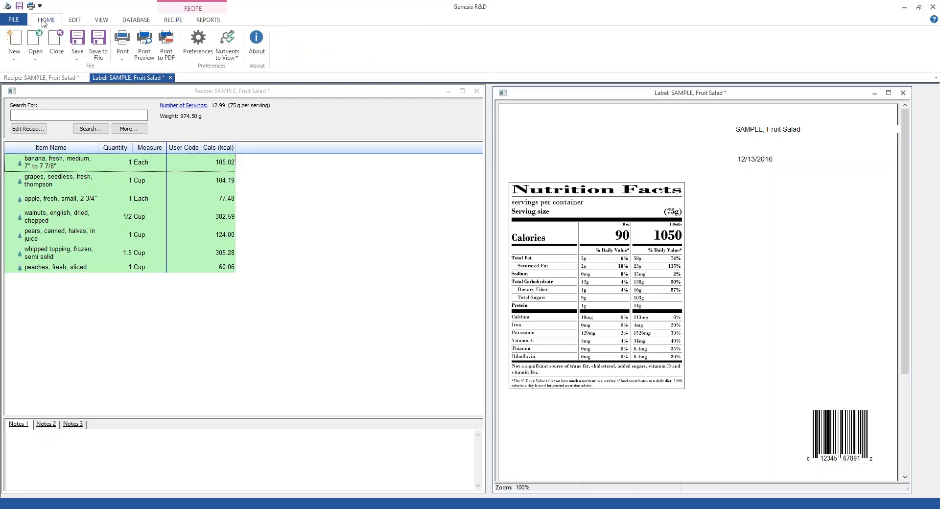
click(198, 51)
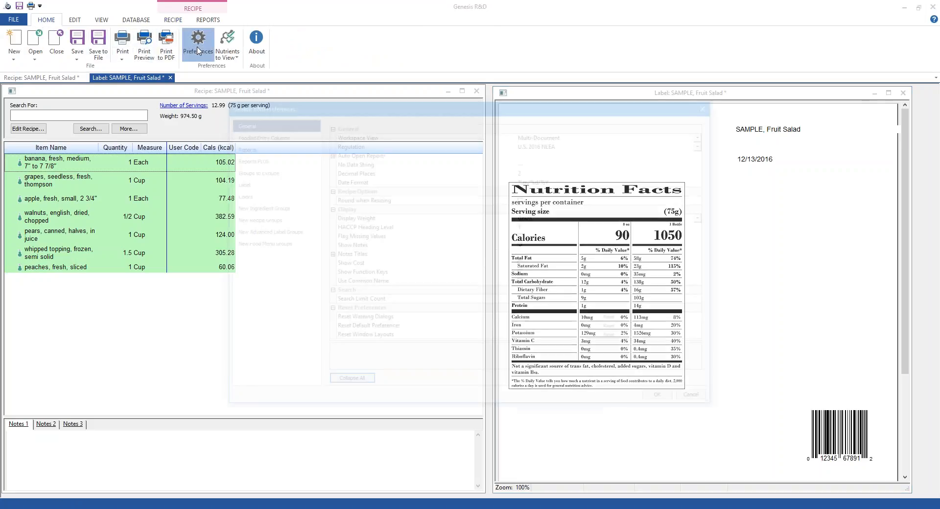
click(275, 181)
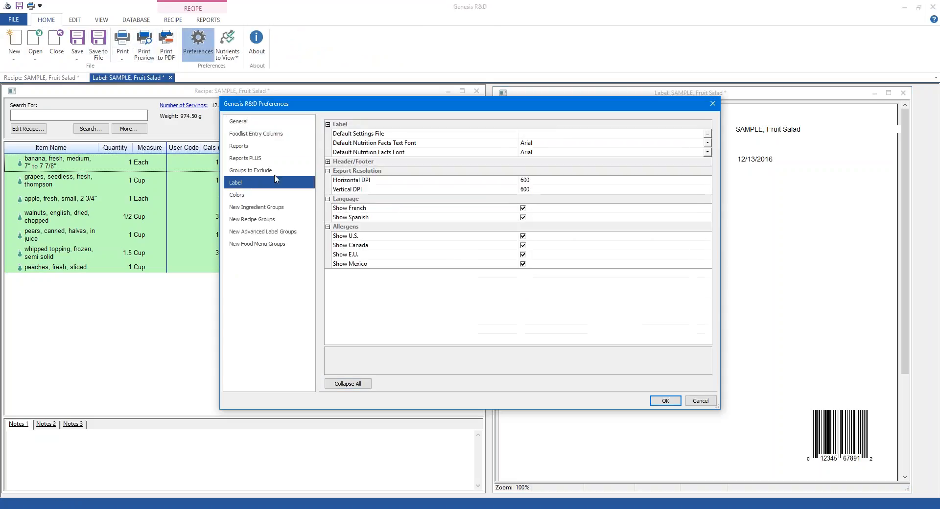
click(409, 143)
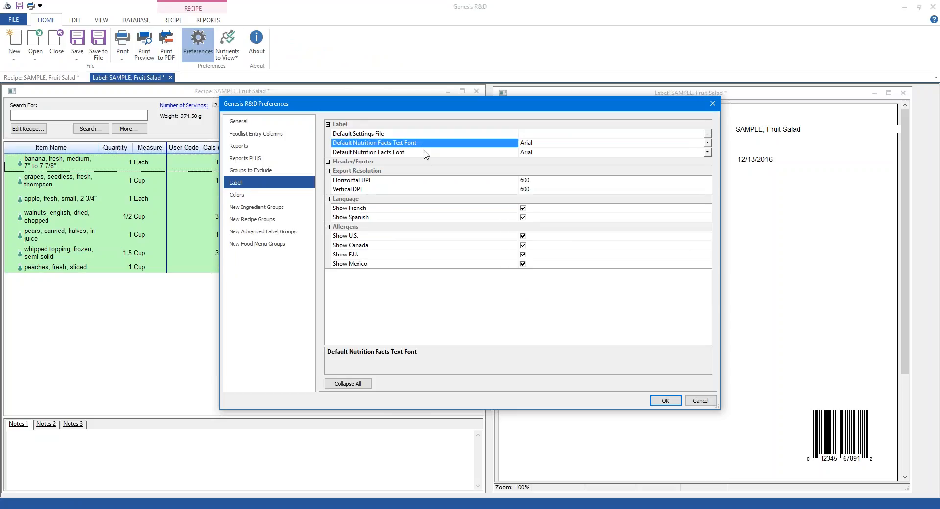
click(427, 153)
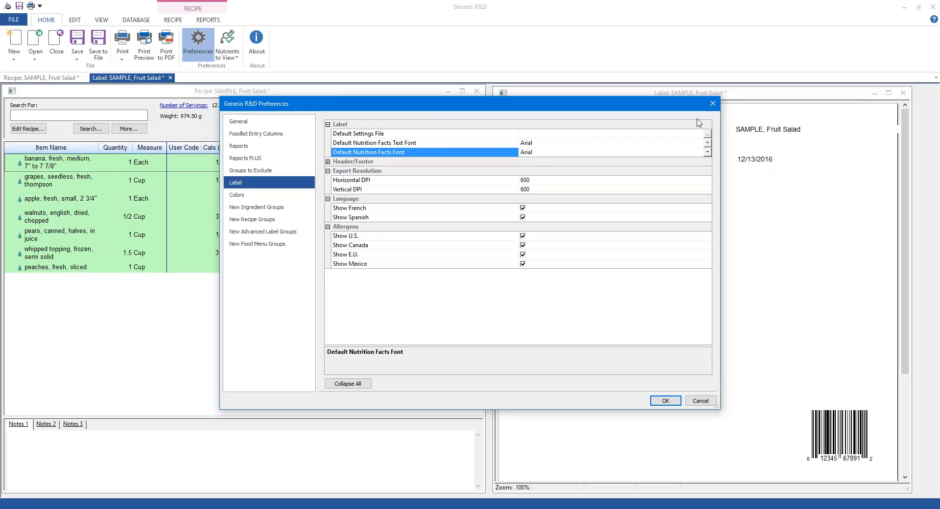
click(710, 104)
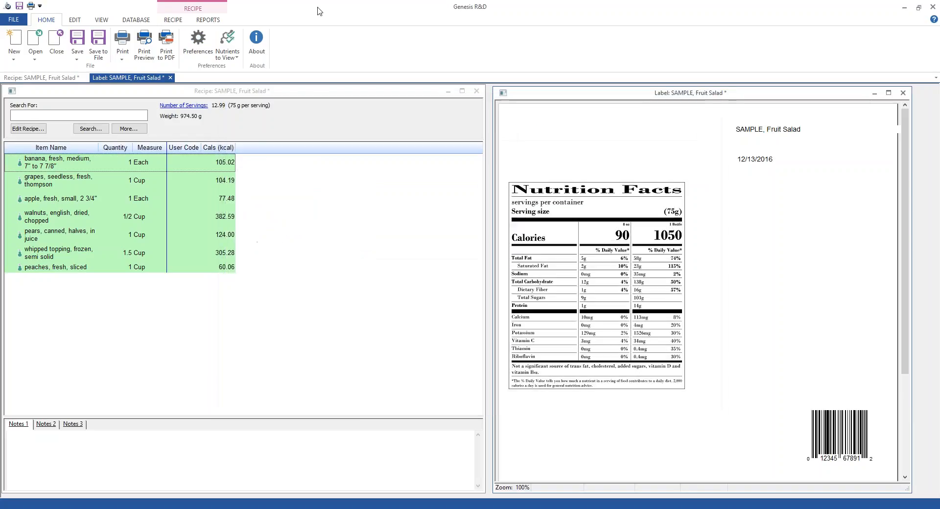
Set the label type to Adult (Standard Nutrition Facts Panel) and the format to Full, and apply them to the label.
click(180, 22)
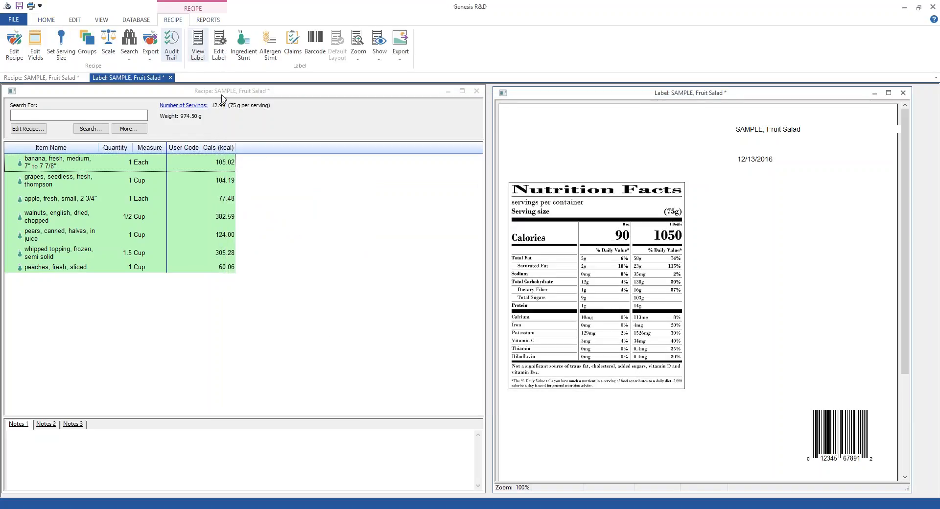
click(221, 55)
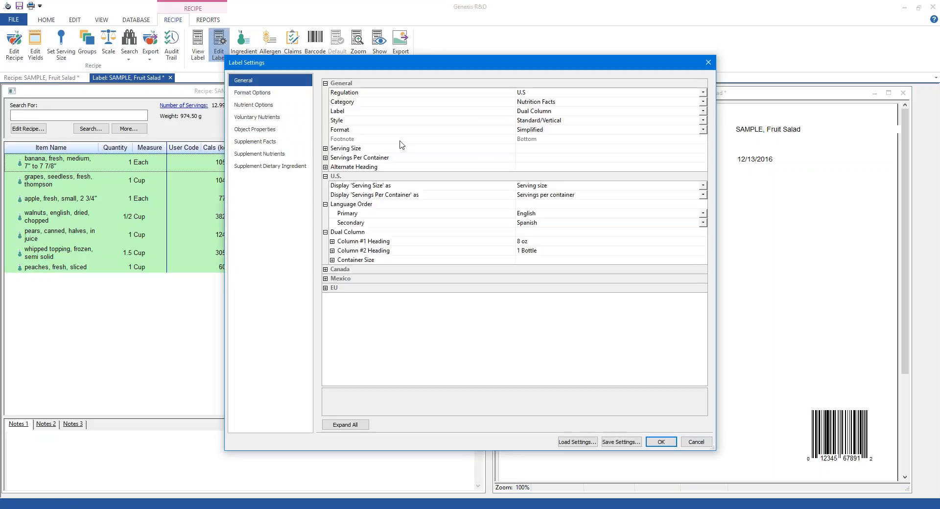
click(546, 112)
click(534, 122)
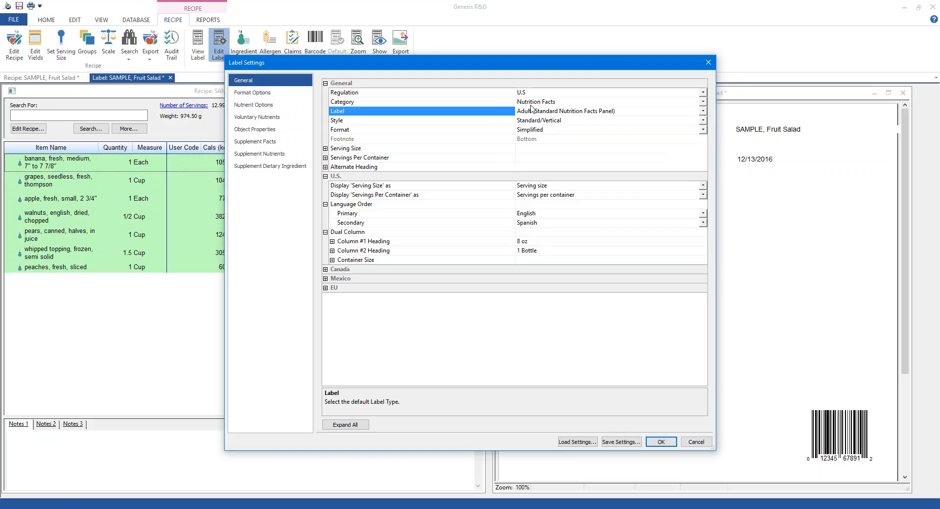
click(325, 176)
click(544, 131)
click(533, 142)
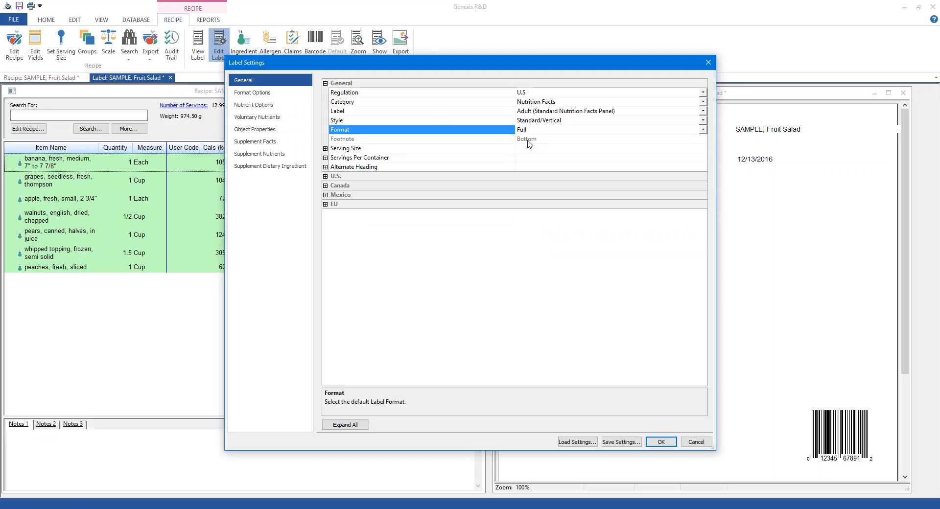
click(661, 441)
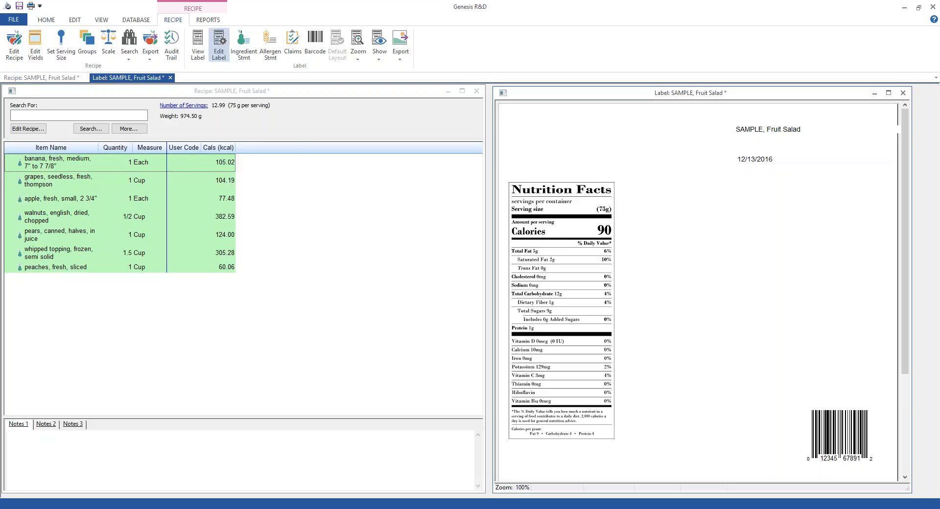
Put the label's vitamins and minerals into two columns and widen the label to about 3.15 inches.
click(218, 44)
click(253, 92)
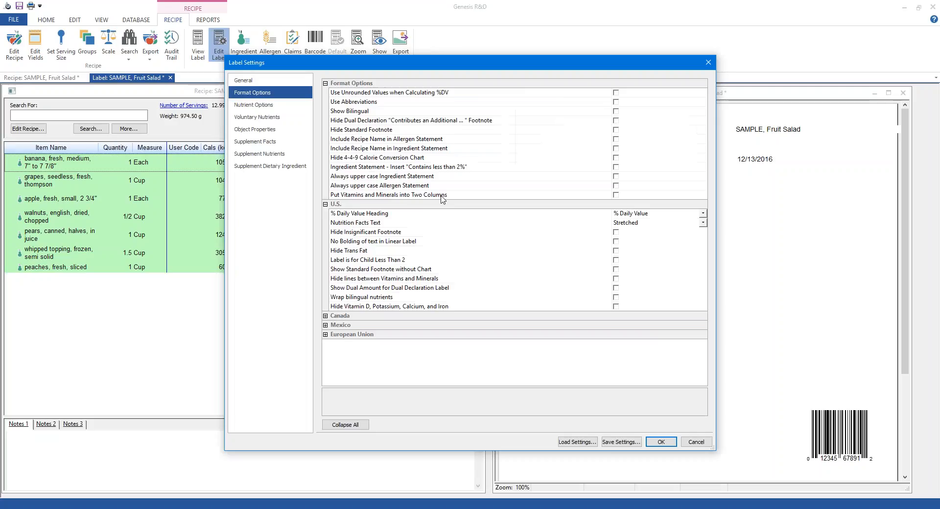
click(443, 195)
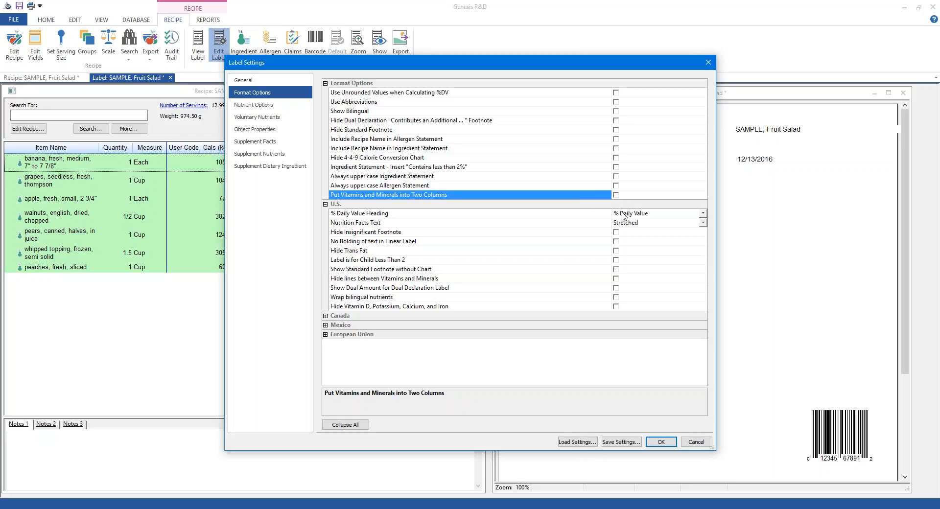
click(616, 195)
click(660, 442)
click(619, 279)
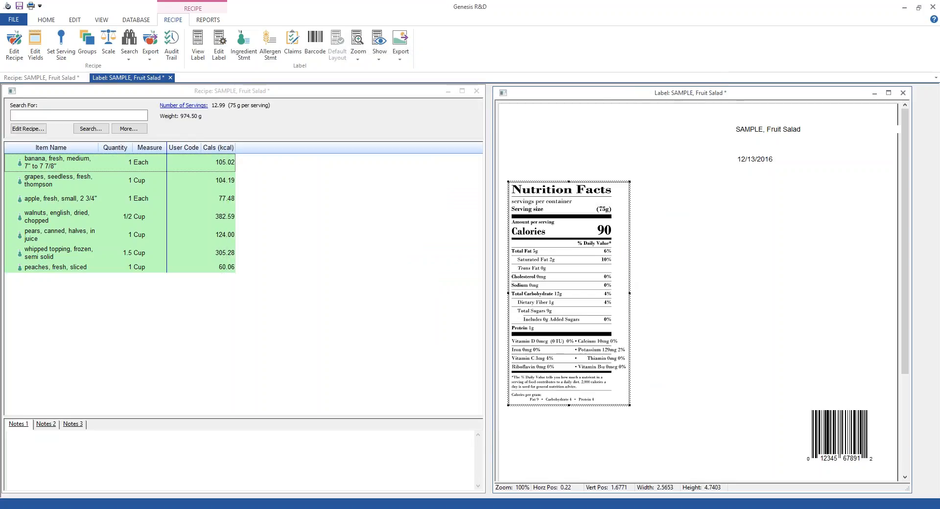
drag(629, 292, 657, 292)
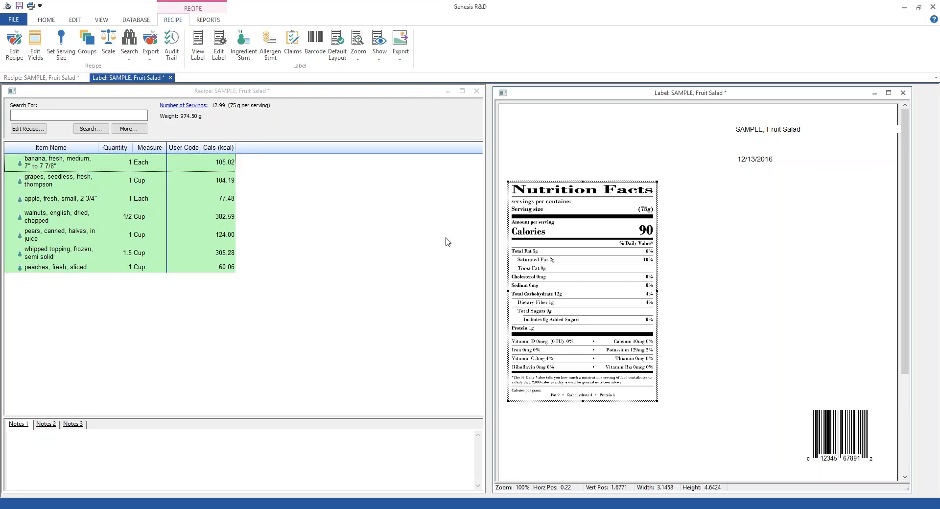
Examine the Vitamin B1 entry in the recipe's full nutrient list alongside the label, and close the recipe information.
click(22, 129)
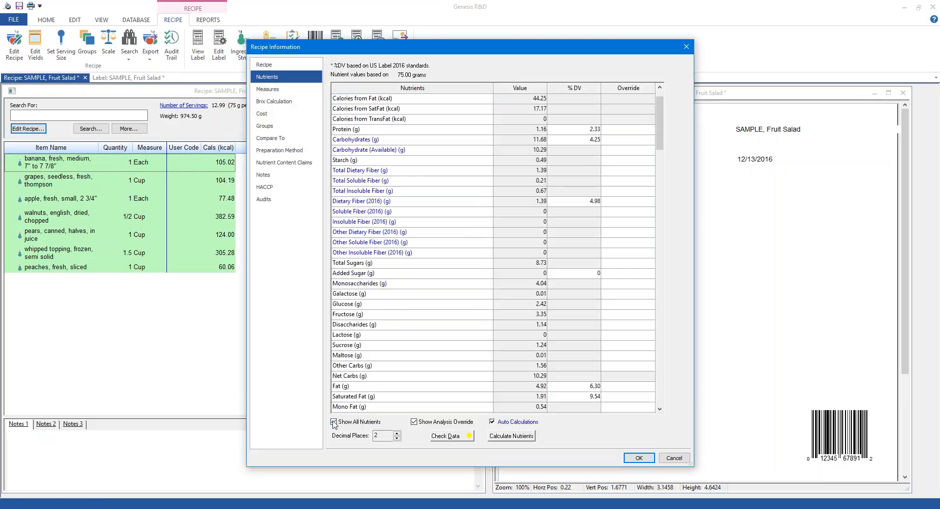
click(334, 422)
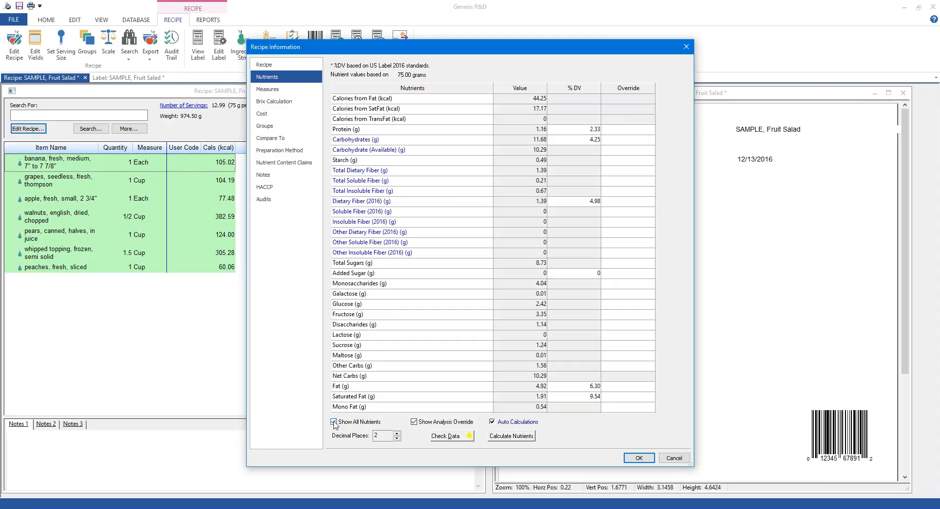
click(334, 422)
click(375, 349)
scroll(375, 351, down, 1)
scroll(375, 354, down, 9)
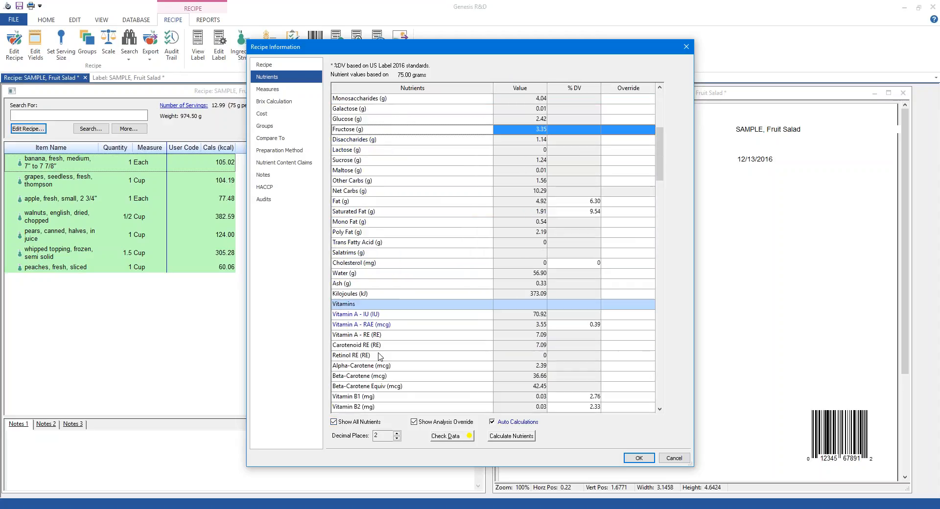
scroll(383, 359, down, 1)
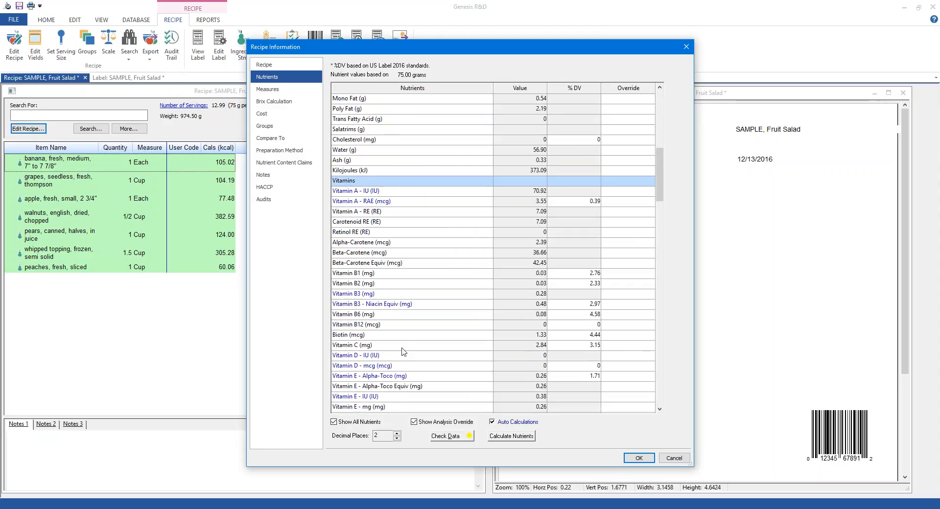
click(517, 273)
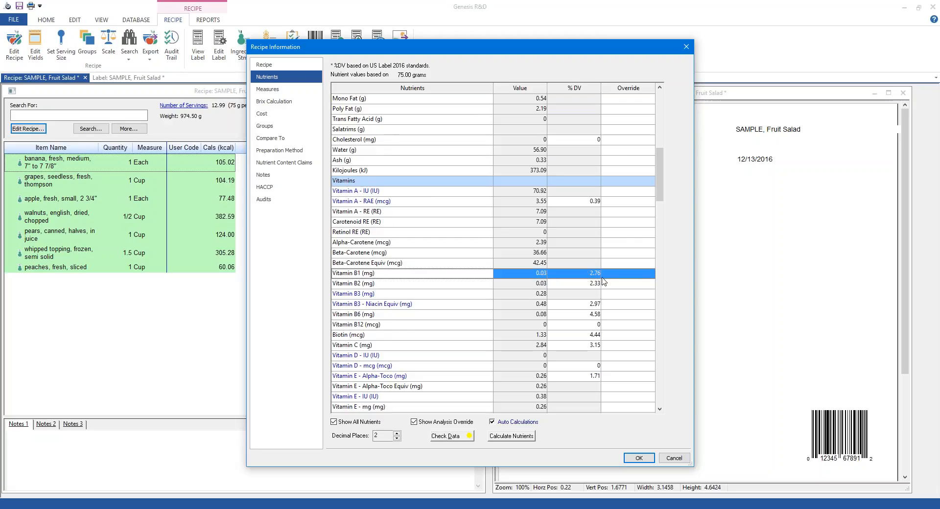
drag(670, 52, 449, 45)
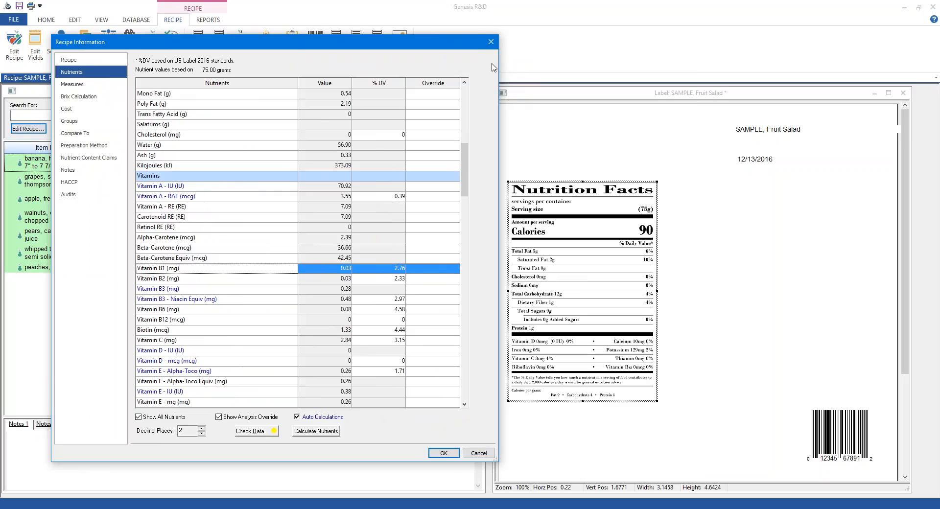
click(491, 42)
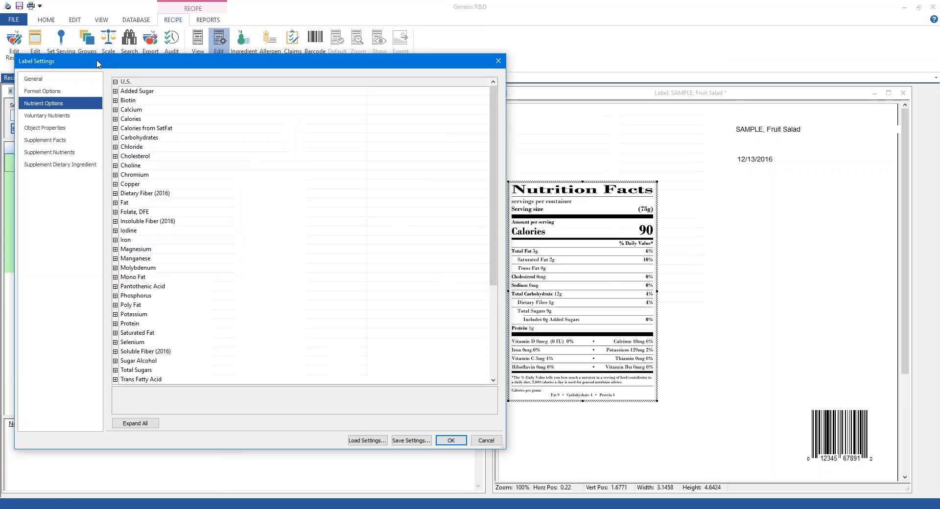
Set Vitamin B1 to round to the nearest hundredth in the label's nutrient options, apply it, and close the label window.
scroll(172, 319, down, 2)
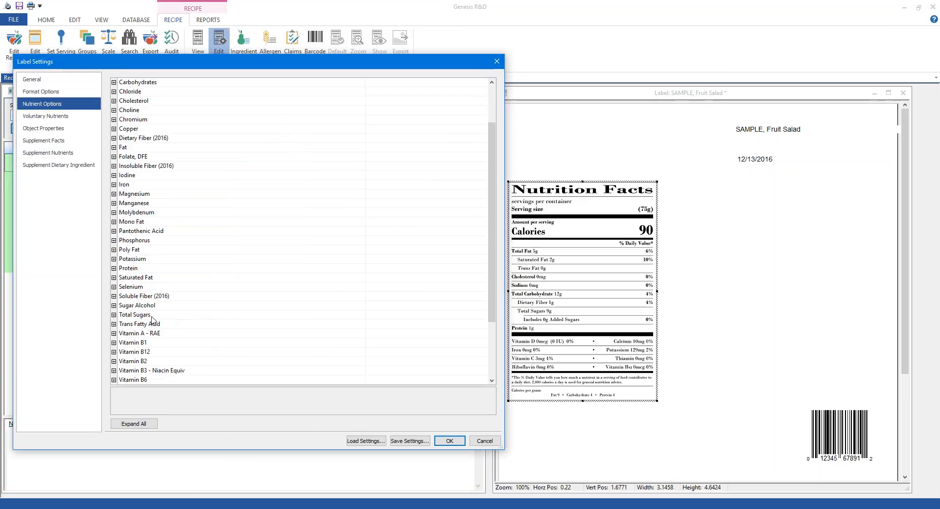
click(54, 119)
click(164, 279)
click(149, 286)
click(57, 104)
scroll(149, 333, down, 2)
scroll(152, 332, down, 2)
click(114, 286)
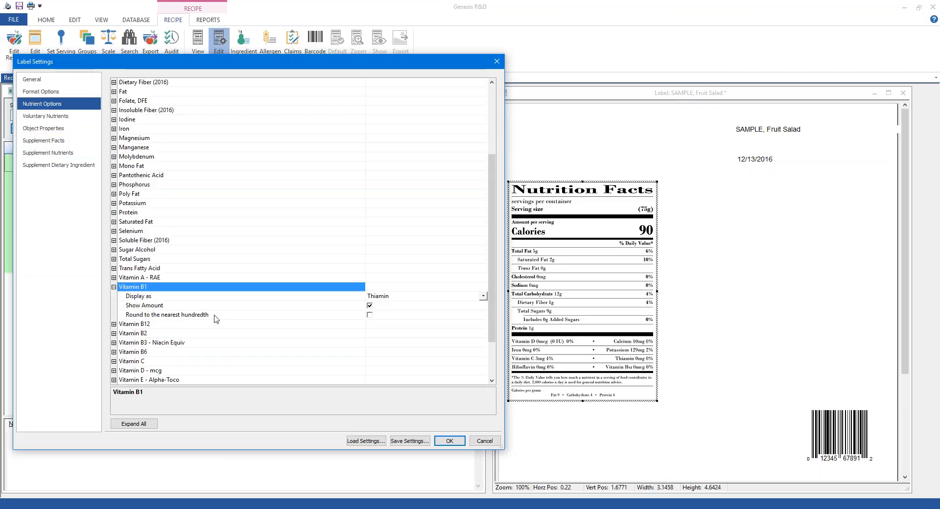
click(164, 315)
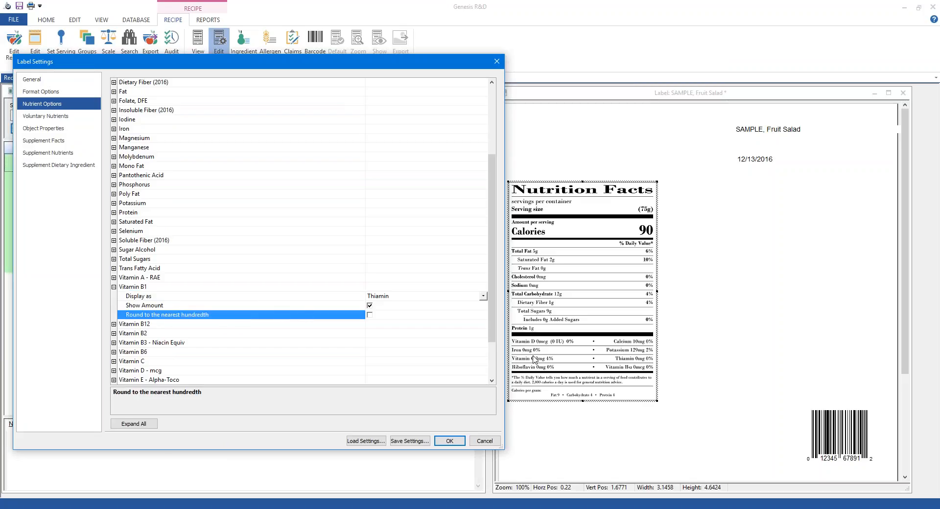
click(370, 315)
click(449, 441)
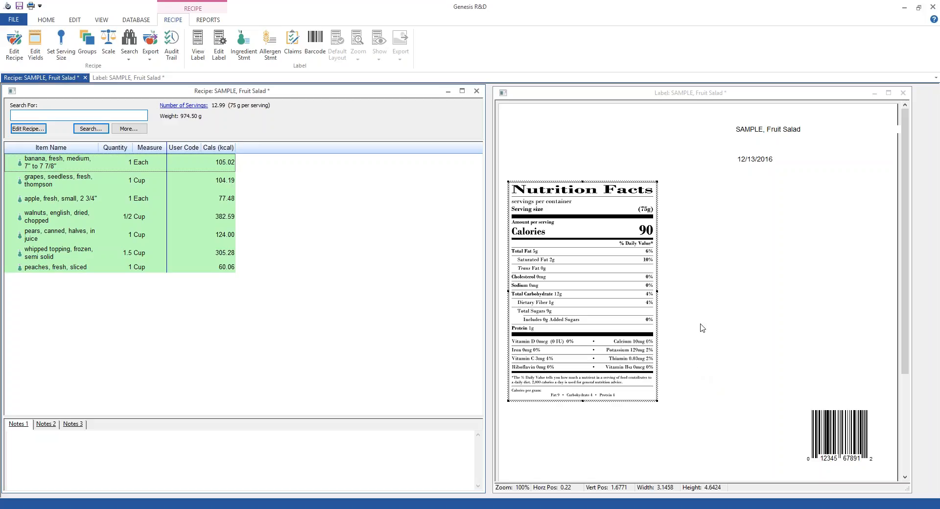
click(903, 93)
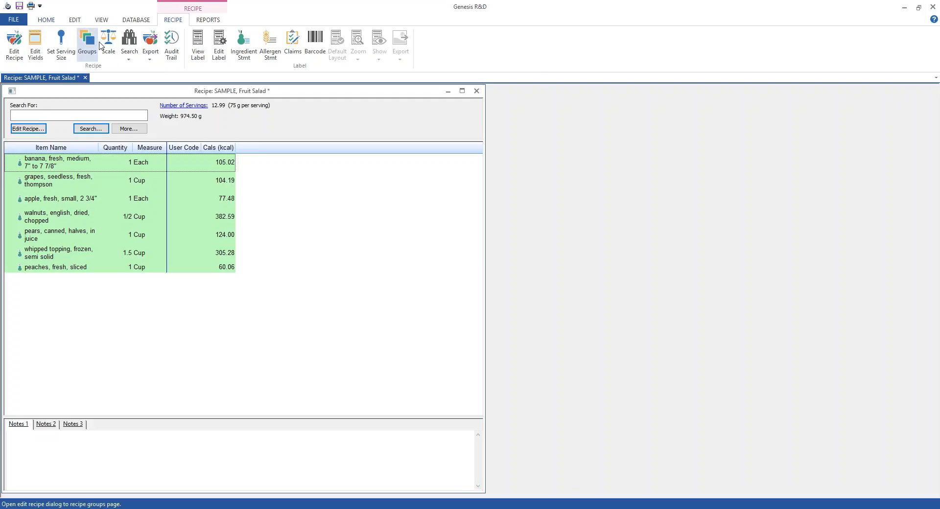
Review the database's allergen list and the edit settings of the Almonds allergen, and close without making changes.
click(136, 21)
click(15, 43)
click(465, 162)
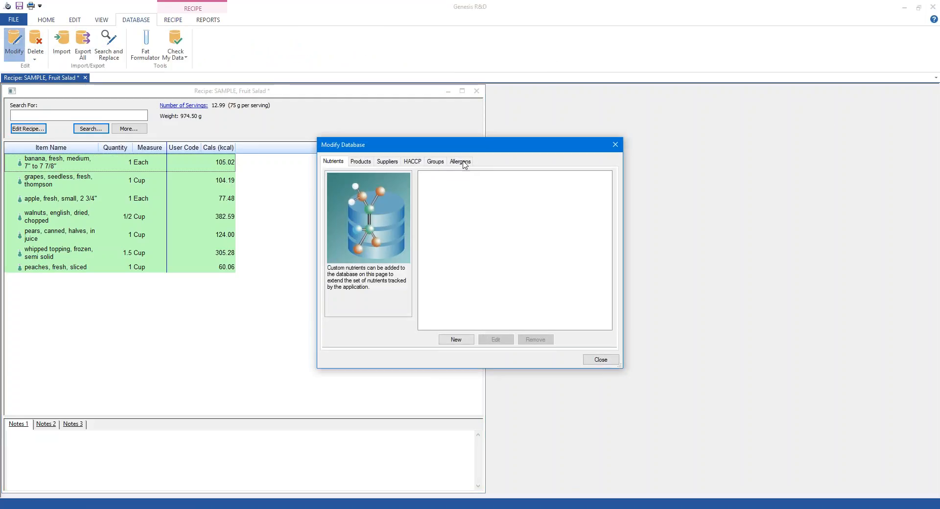
drag(431, 141, 344, 104)
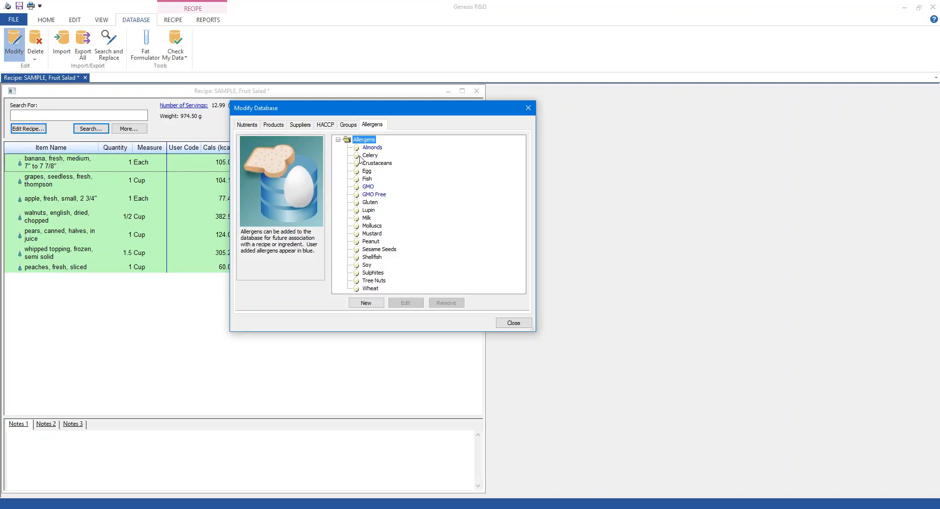
click(373, 147)
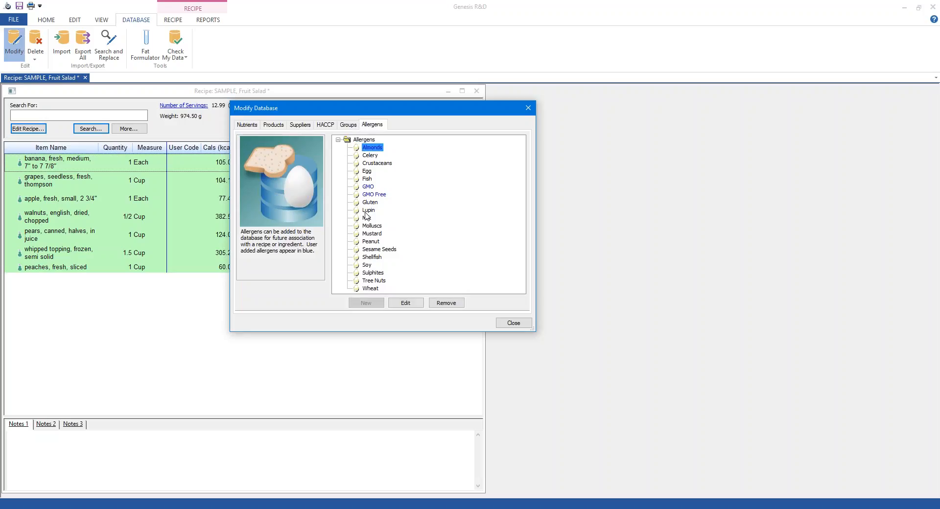
click(406, 303)
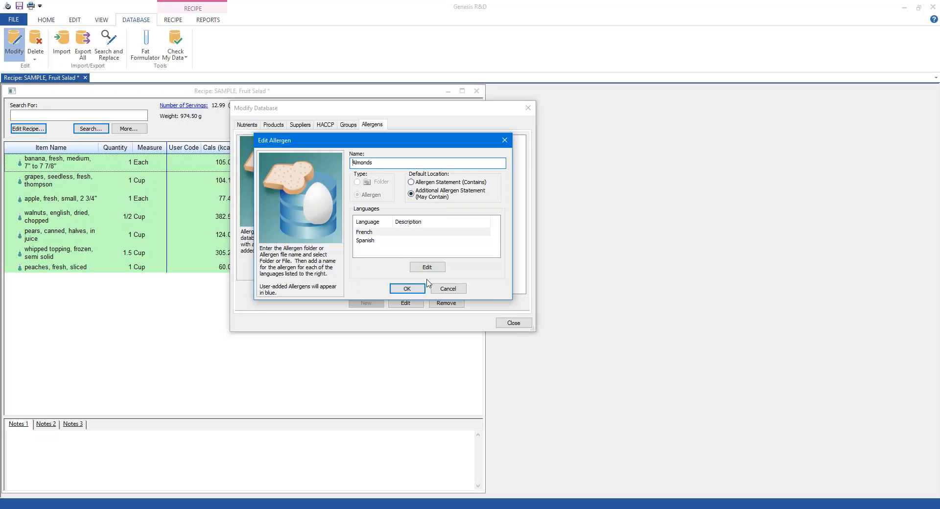
click(455, 292)
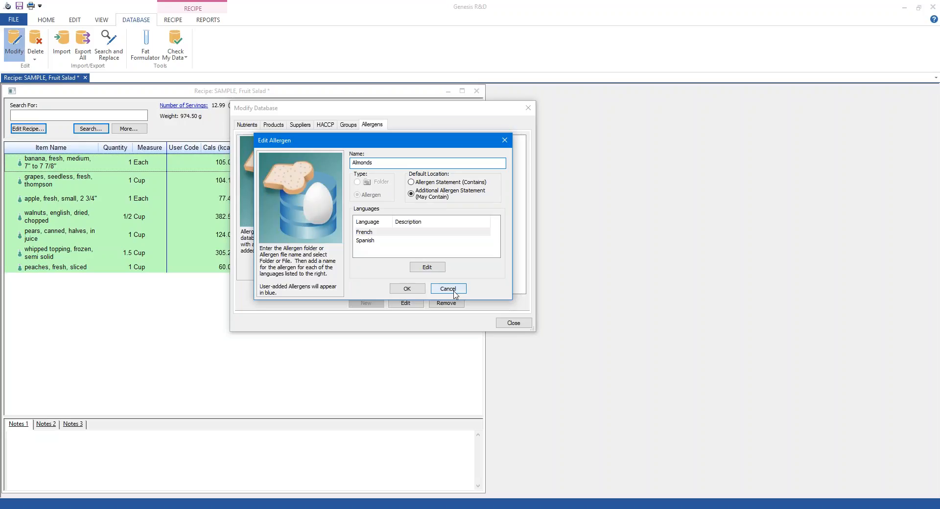
click(508, 323)
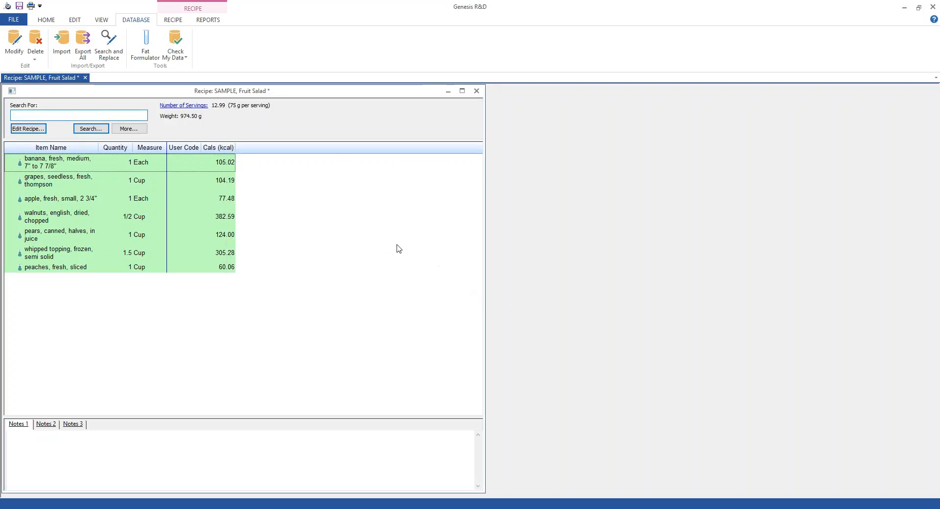
Switch the default regulation preference to U.S. 1990 NLEA and back to U.S. 2016 NLEA, and accept the preferences.
click(48, 20)
click(199, 43)
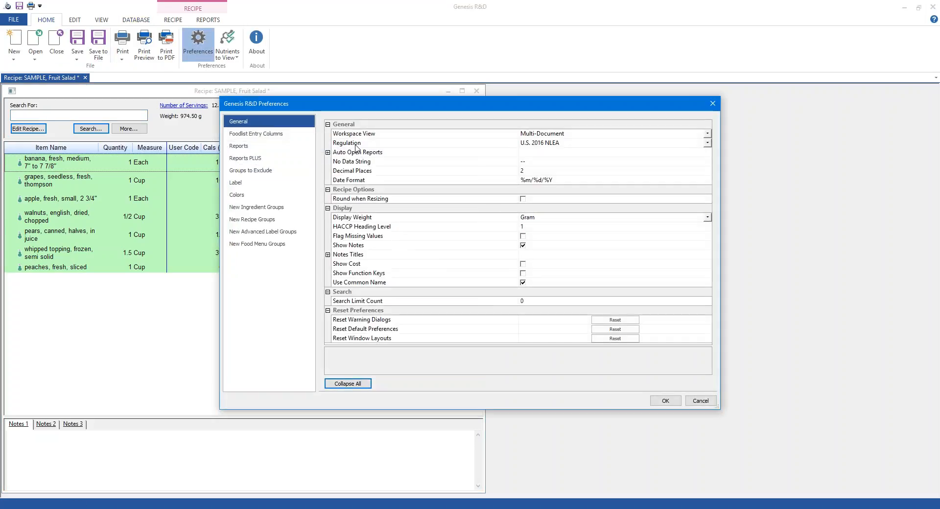
click(356, 145)
click(572, 145)
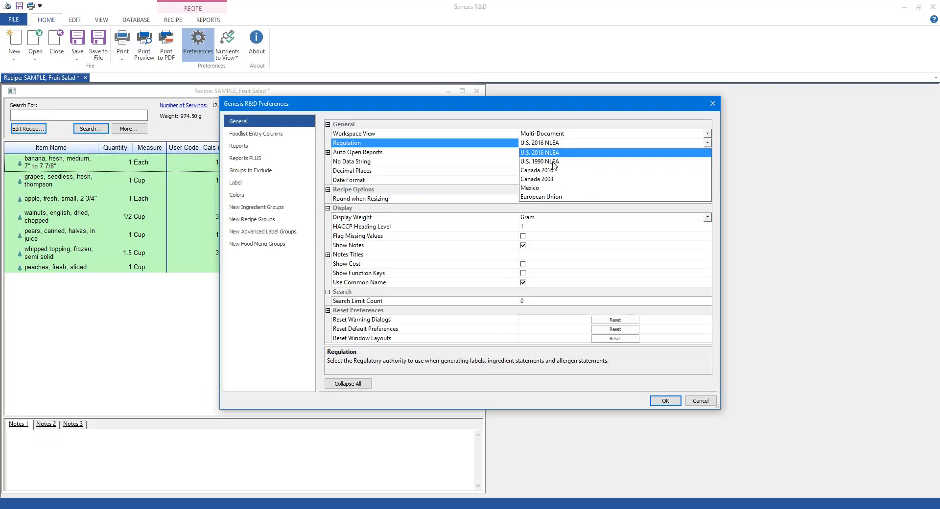
click(553, 162)
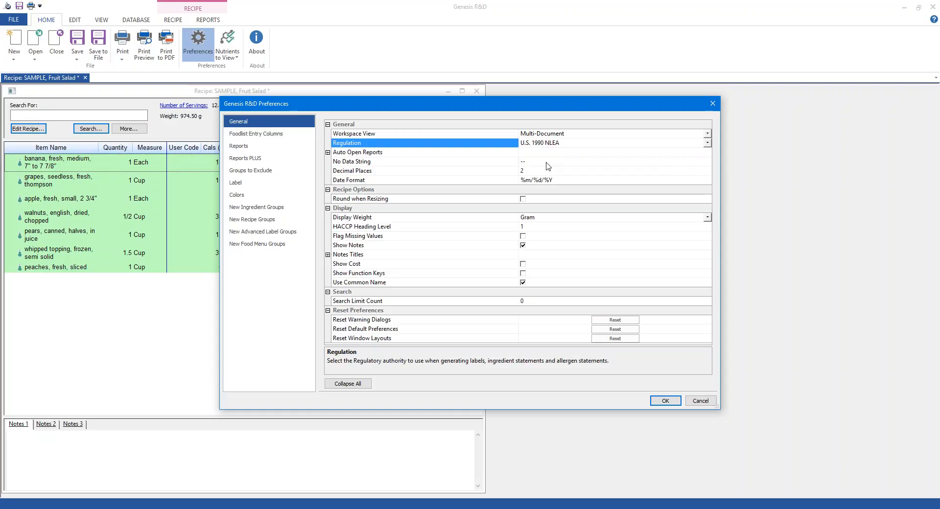
click(553, 146)
click(552, 157)
click(666, 403)
Review the fruit salad recipe's nutrient values and the %DV standard they are based on, and close the recipe information.
click(27, 130)
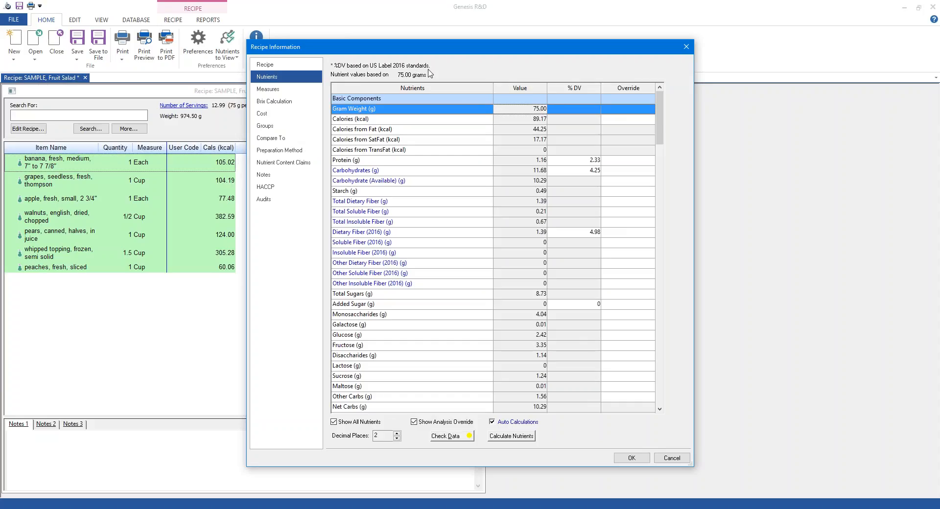
drag(439, 53, 488, 48)
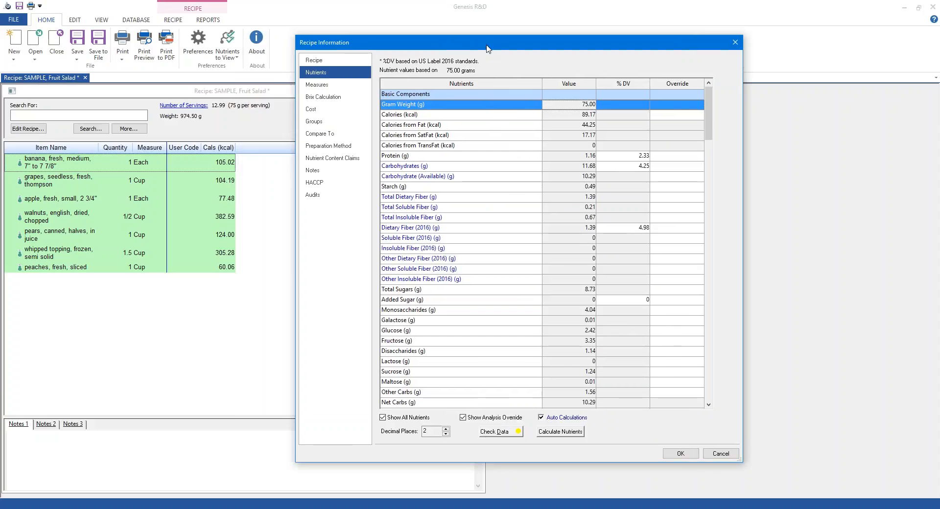
click(734, 42)
Set the default regulation to U.S. 1990 NLEA and examine the Carbohydrates %DV in the recipe's nutrient list.
click(219, 60)
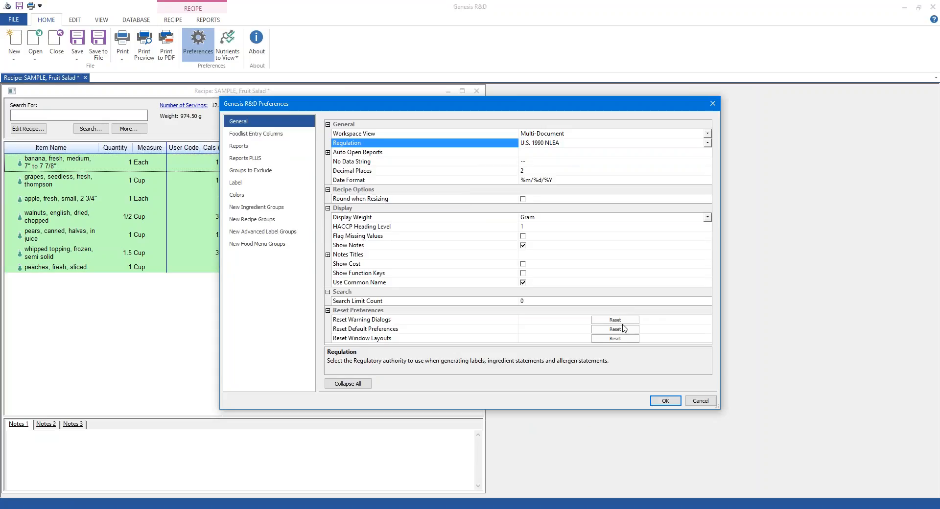
click(664, 400)
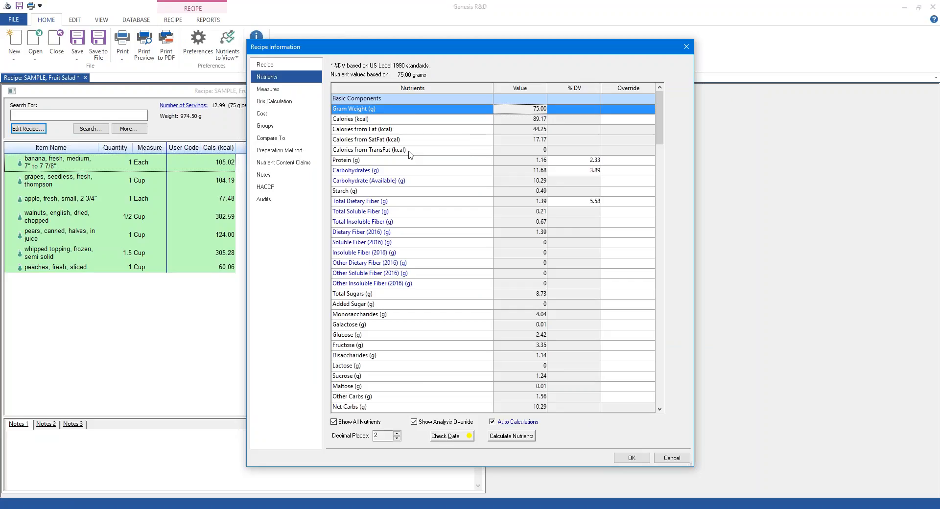
click(392, 172)
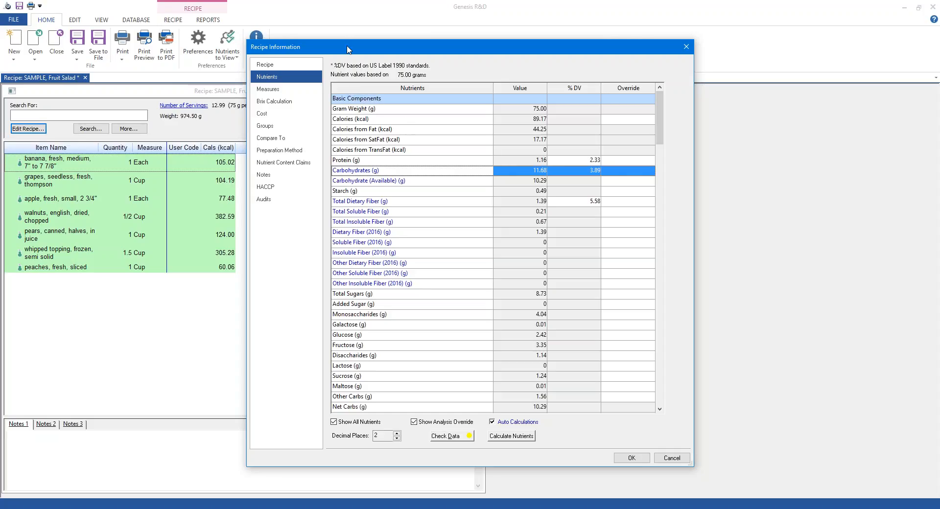
click(686, 47)
Set the default regulation preference to U.S. 2016 NLEA.
click(197, 42)
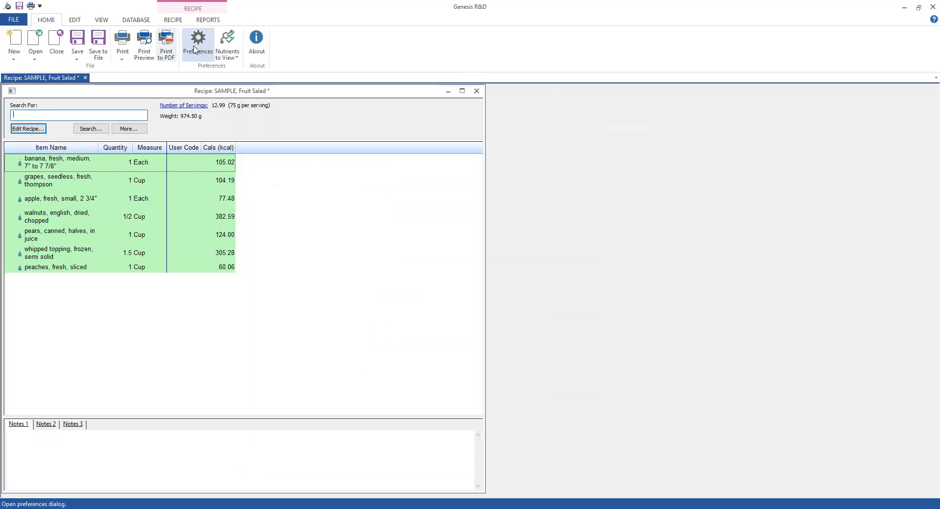
click(551, 143)
click(547, 152)
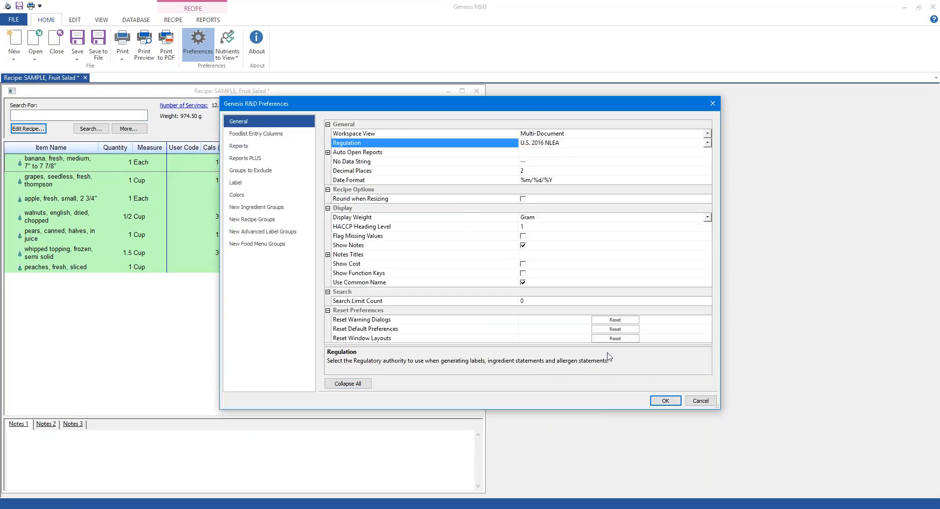
click(661, 400)
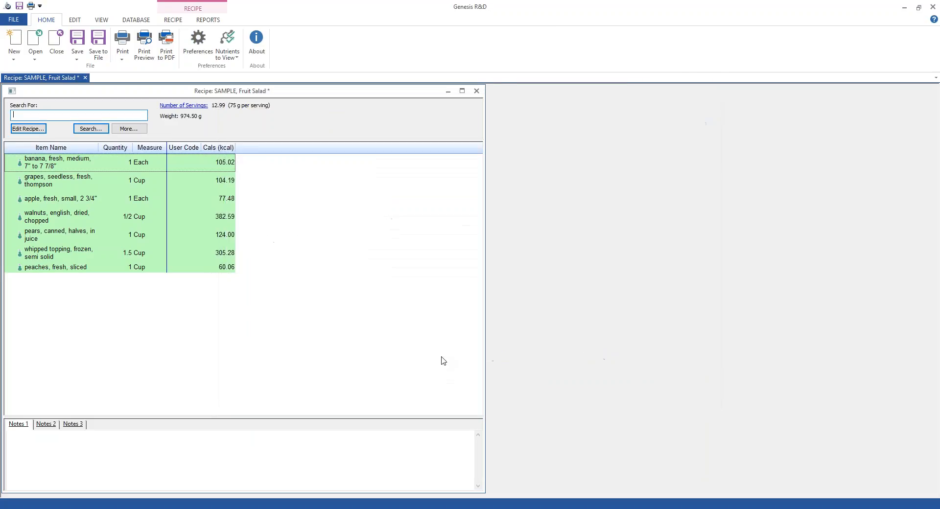
Switch to the PowerPoint slide show and view the Questions slide and the slide showing the ESHA blog.
click(325, 508)
click(382, 478)
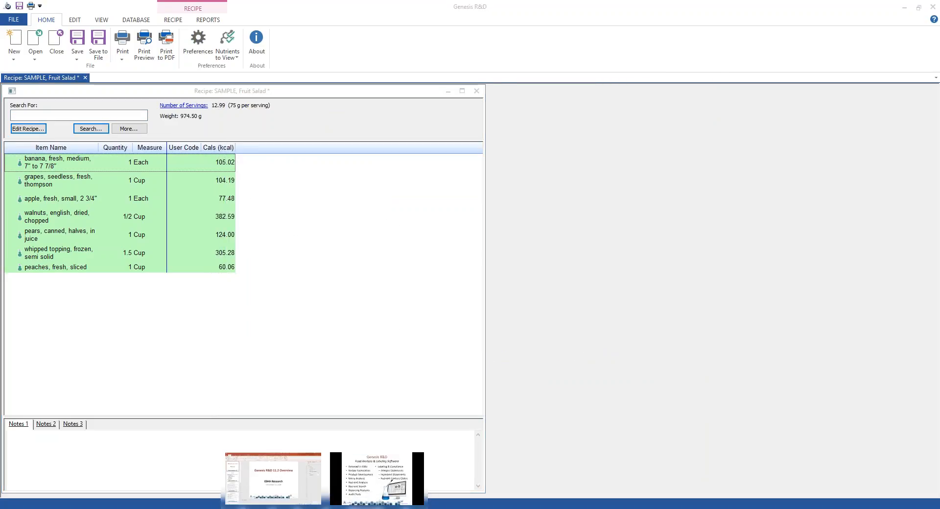
click(730, 342)
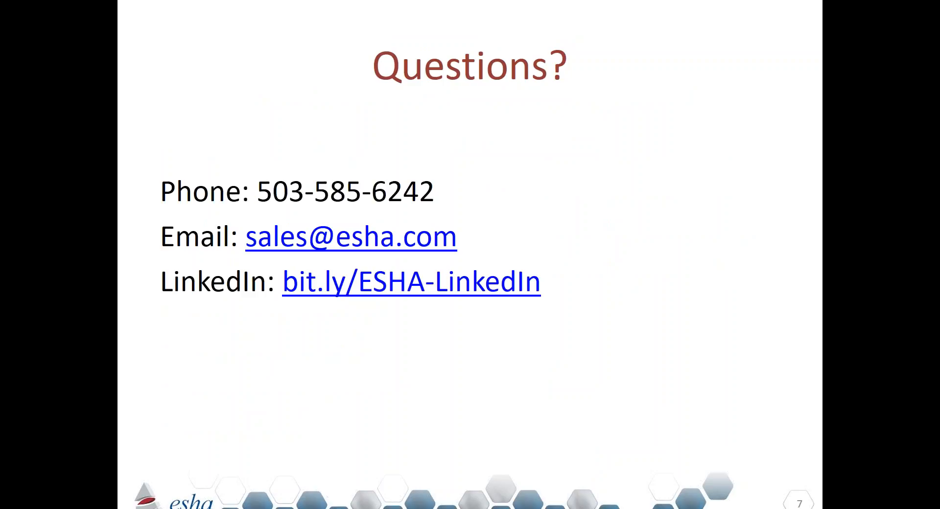
click(646, 196)
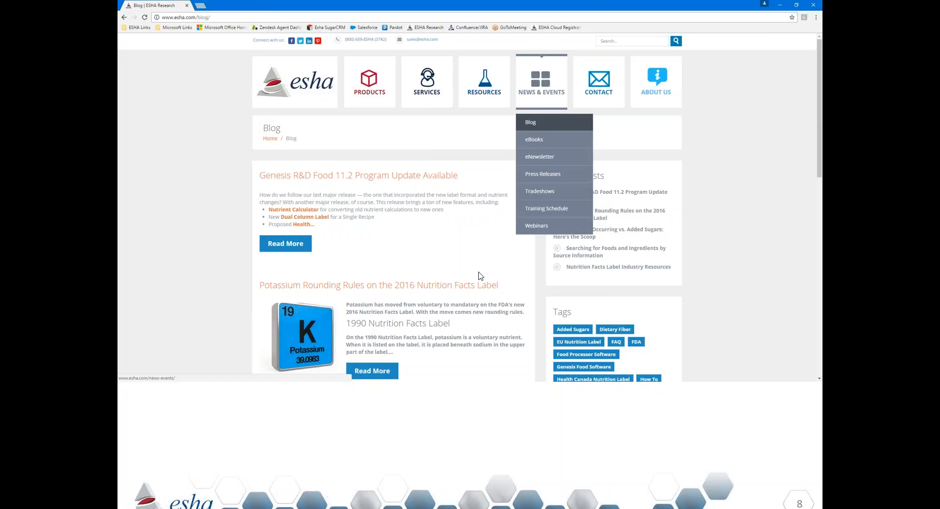
key(Left)
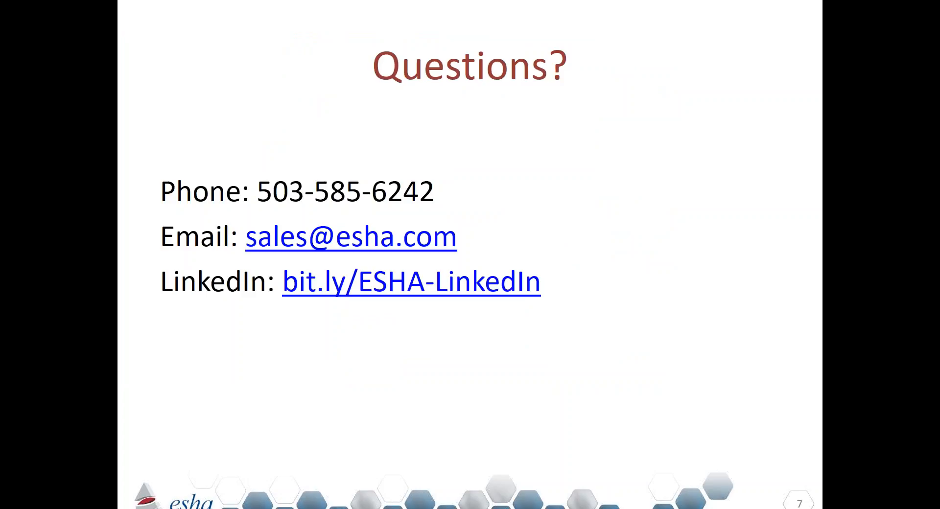
Switch back to Genesis R&D, review the available choices for the default regulation, and close the preferences.
key(alt+Tab)
key(alt+Tab)
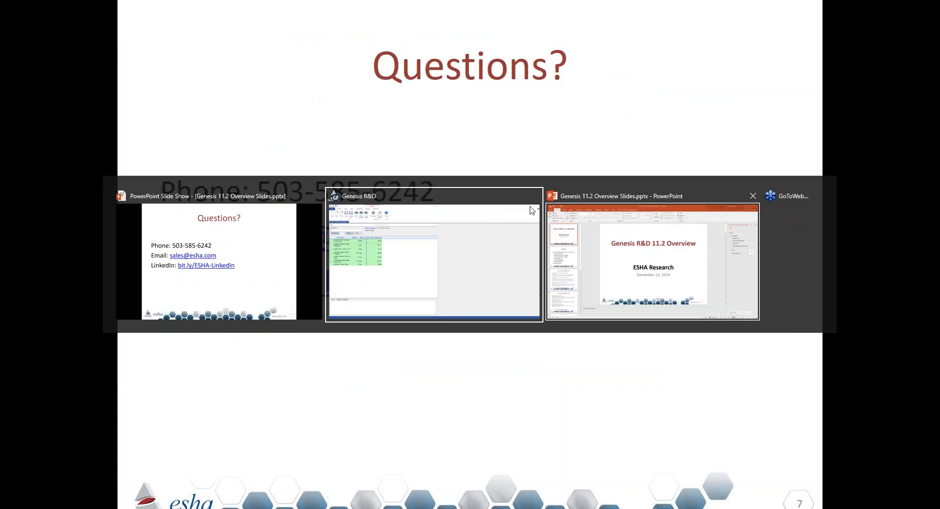
click(468, 245)
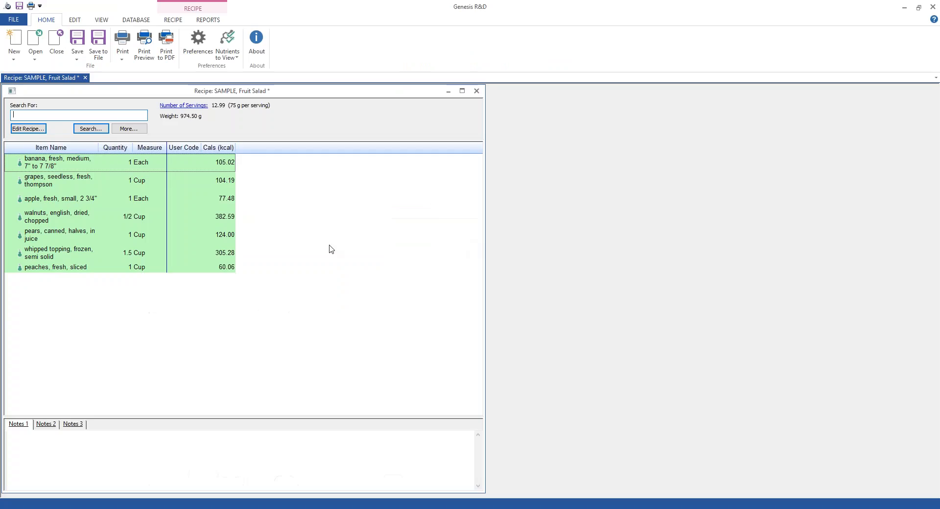
click(204, 52)
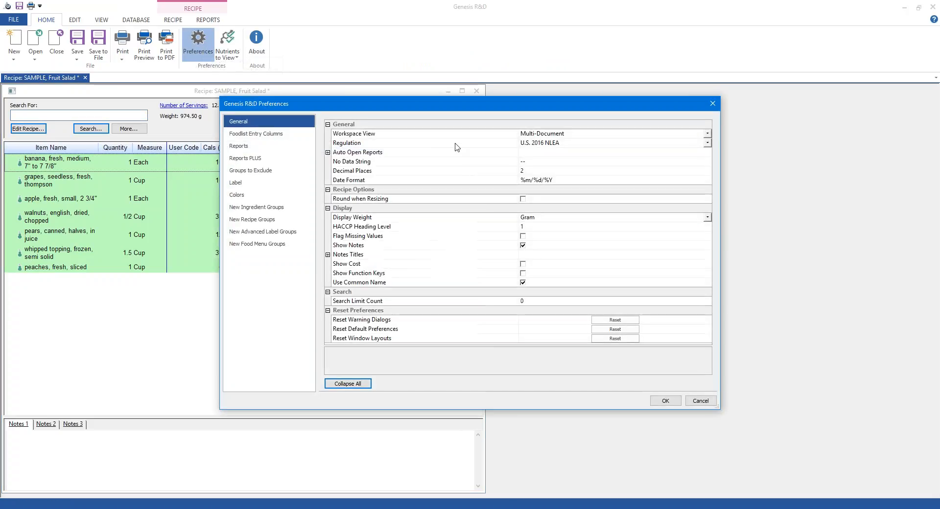
click(409, 143)
click(575, 145)
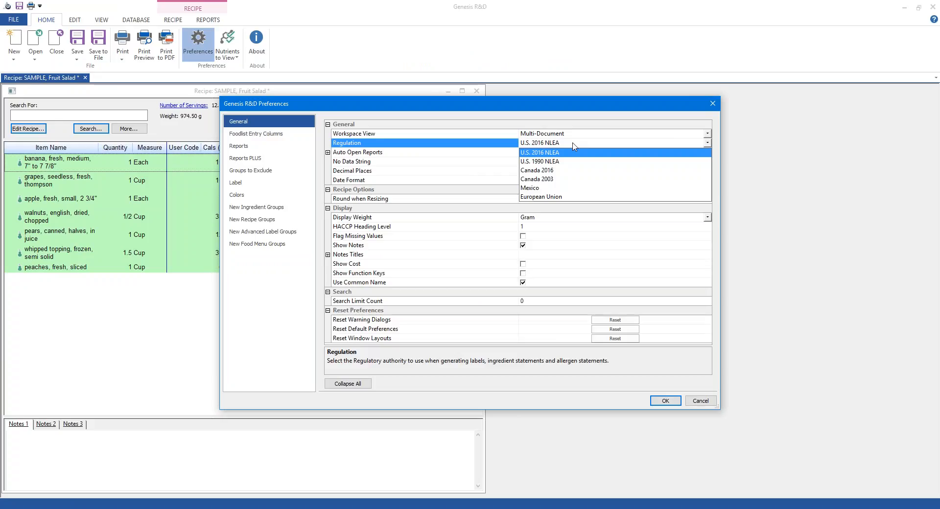
click(487, 149)
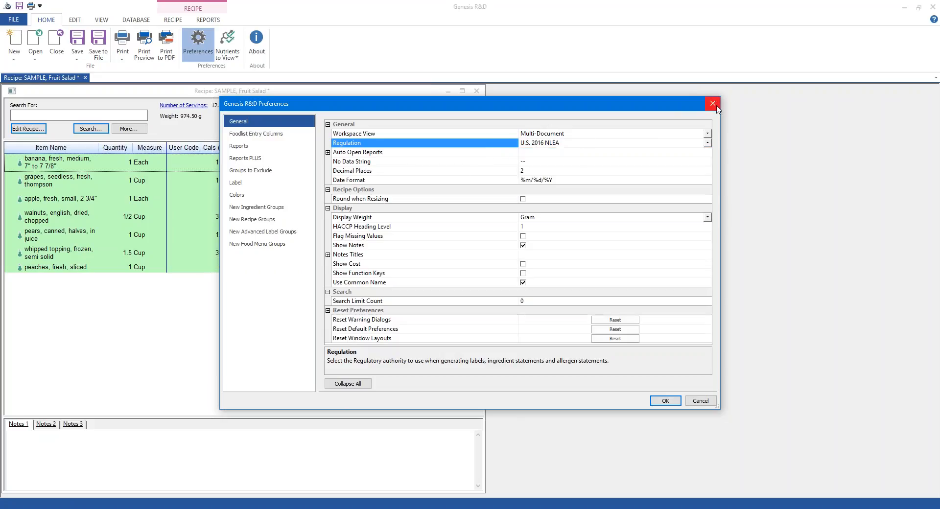
click(713, 103)
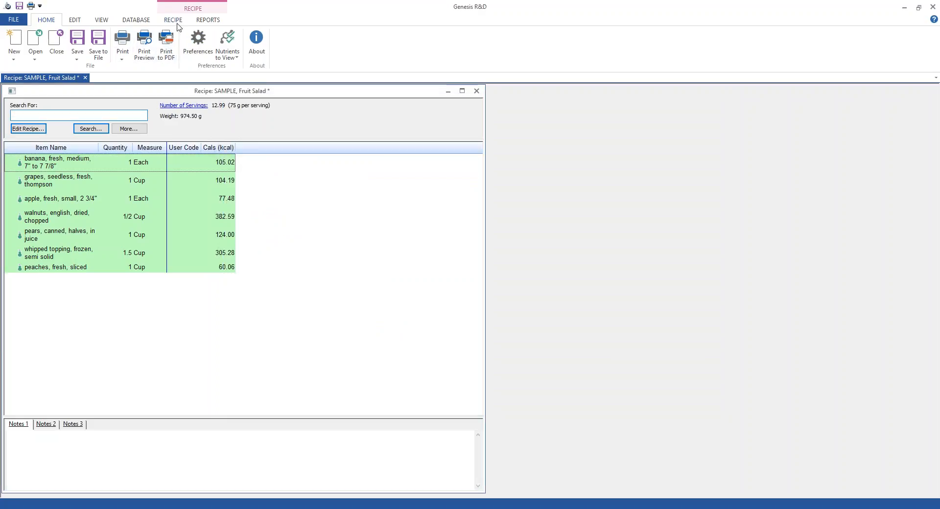
In the recipe's label settings, switch the category to Nutrition Facts (1990 NLEA) and back to Nutrition Facts.
click(178, 22)
click(219, 49)
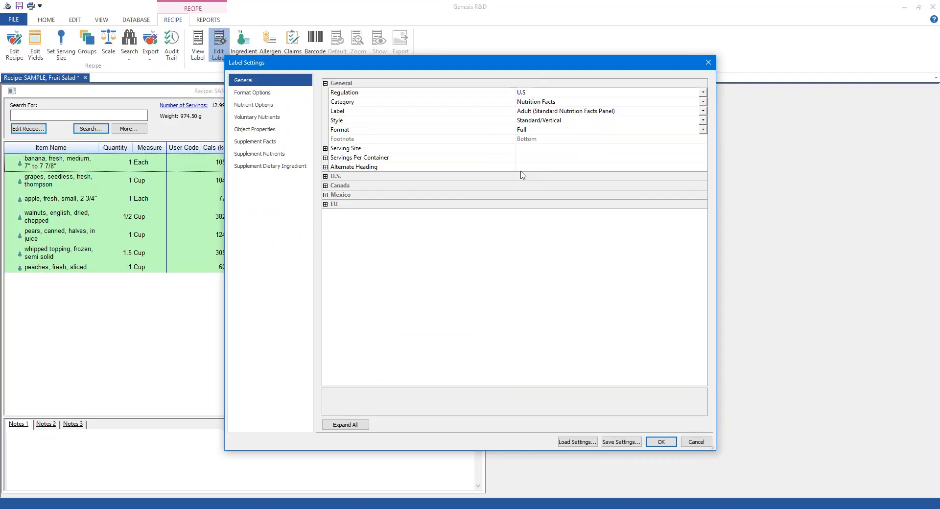
click(567, 103)
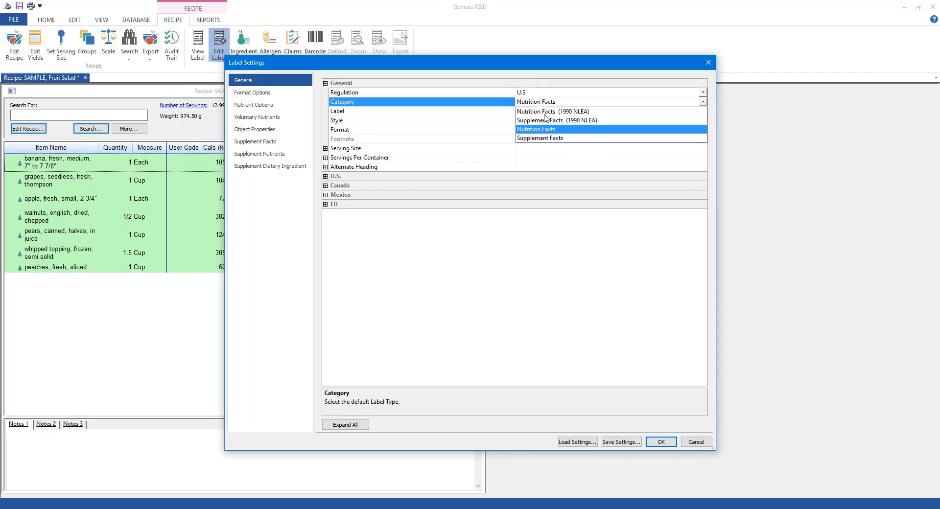
click(548, 112)
click(533, 103)
click(542, 129)
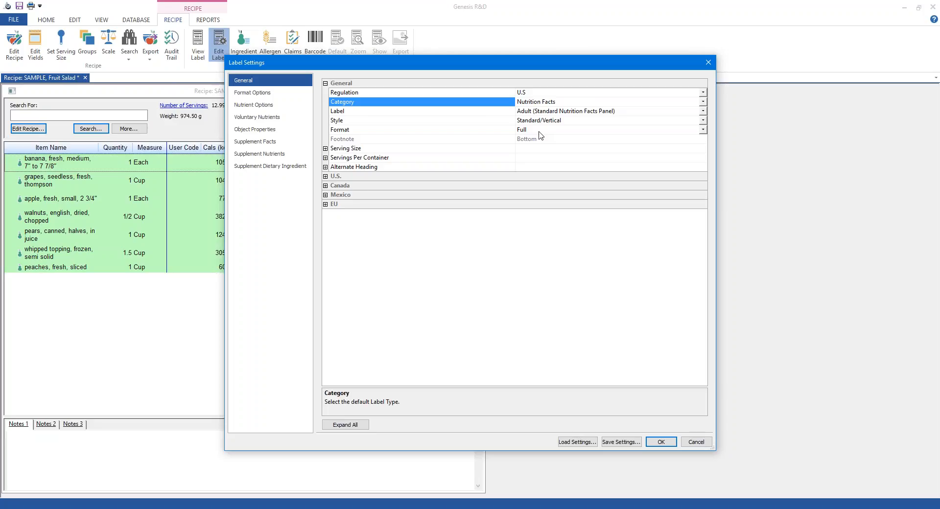
Switch to the PowerPoint slide show to view the Questions slide, and return to Genesis R&D.
click(360, 508)
click(365, 483)
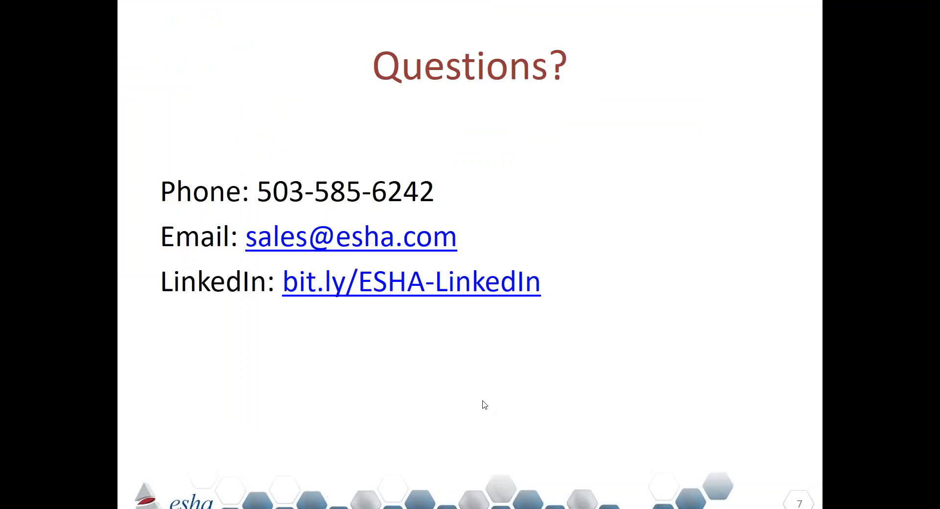
key(alt+Tab)
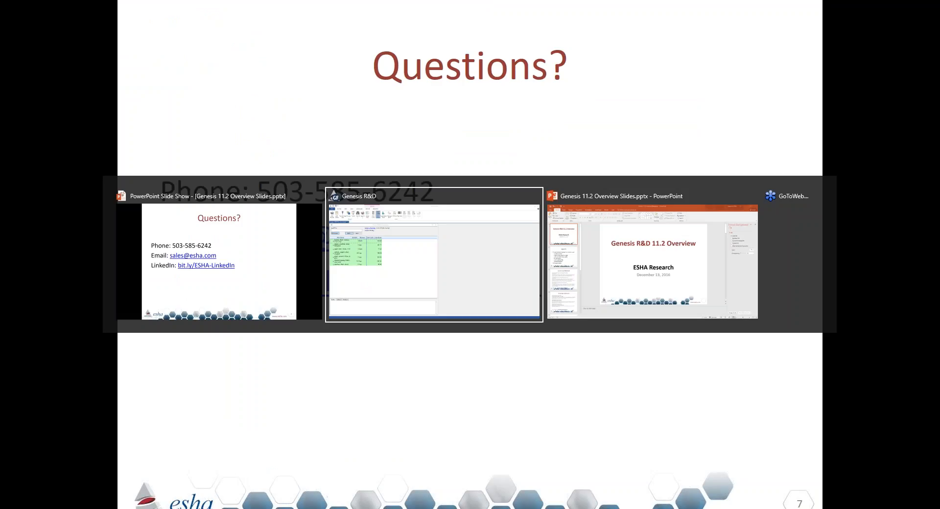
click(415, 265)
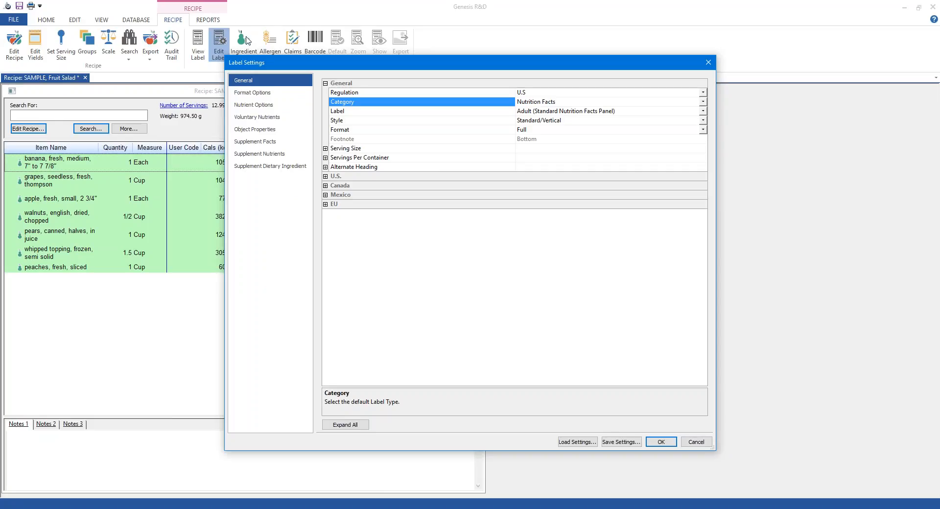
In the label's format options, set the U.S. Nutrition Facts Text to Proportional and apply the label settings.
click(275, 93)
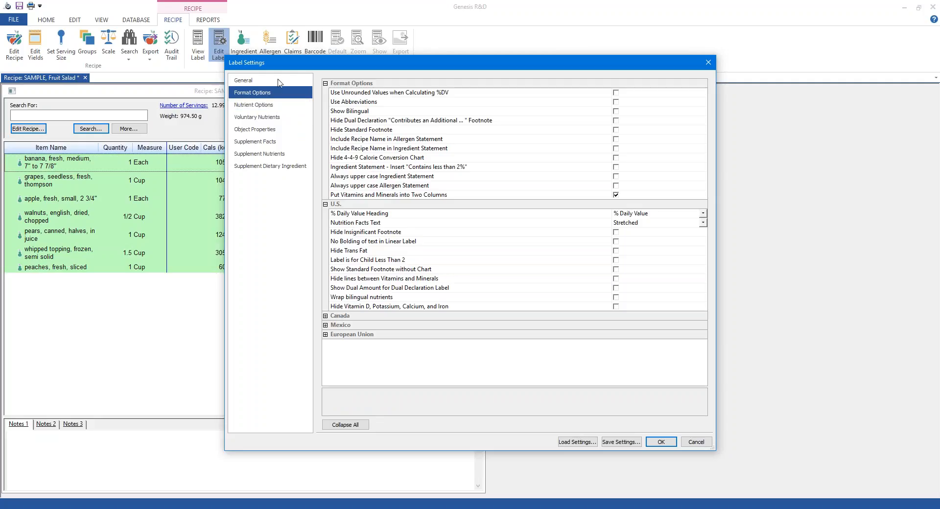
click(386, 216)
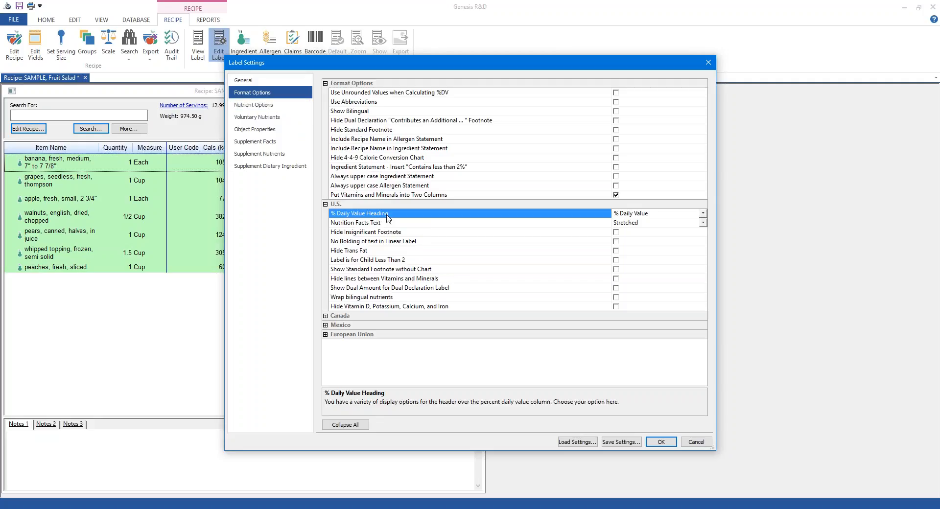
click(376, 225)
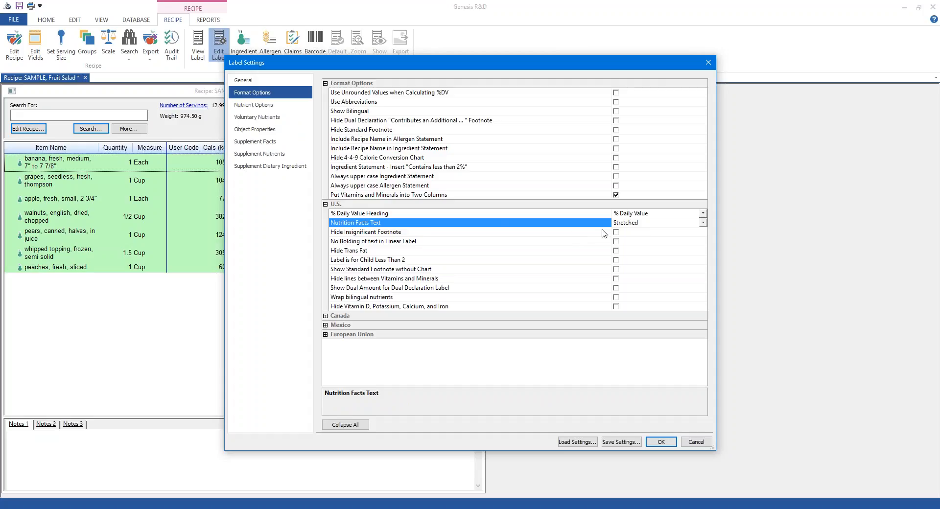
click(651, 223)
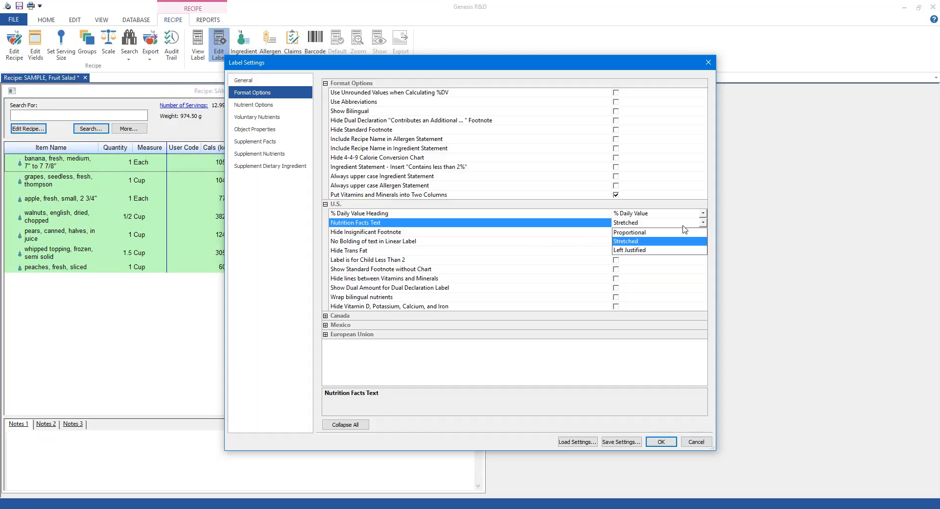
click(650, 233)
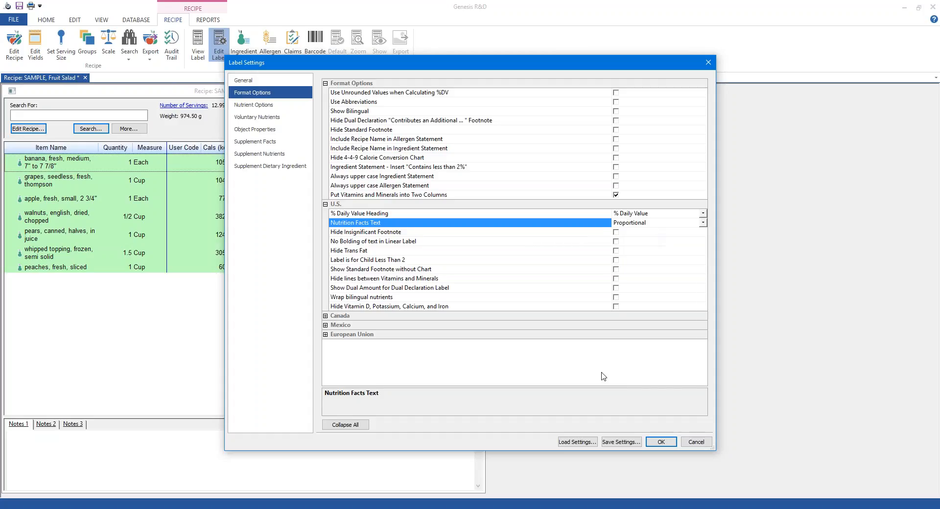
click(658, 442)
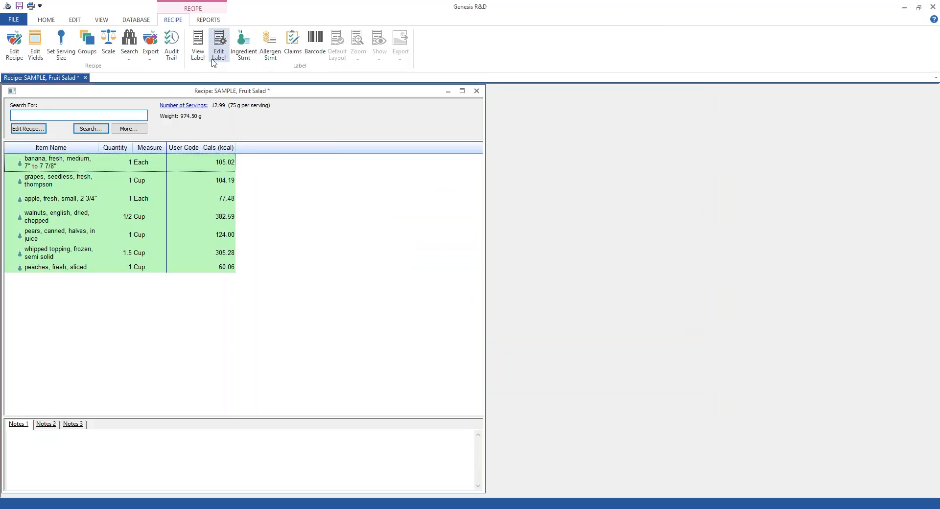
View the fruit salad label and widen the Nutrition Facts panel to about 2.81.
click(198, 56)
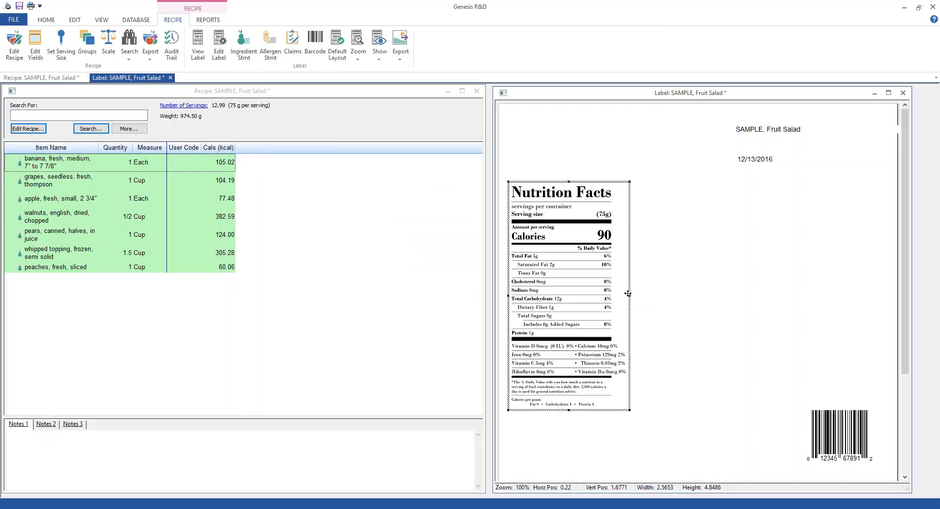
drag(629, 296, 641, 297)
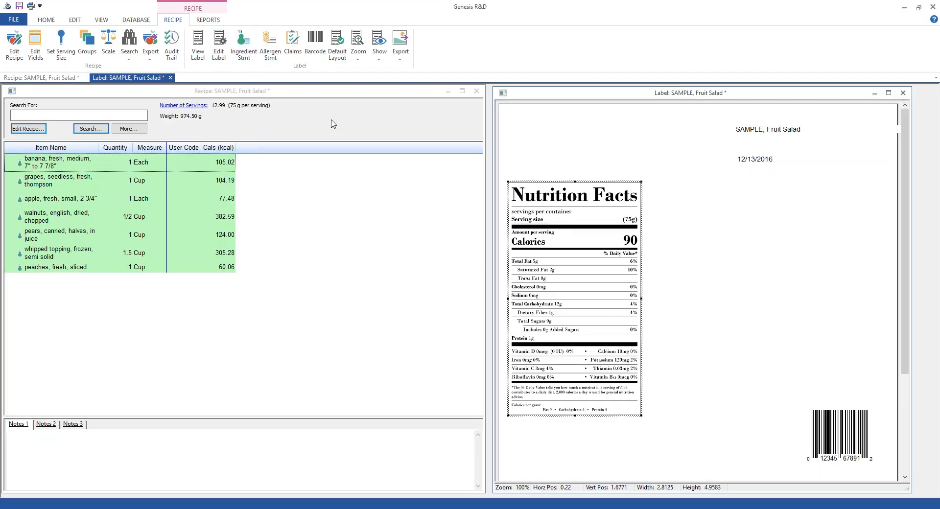
Change the label's Nutrition Facts Text option to Stretched and apply it to the displayed label.
click(218, 49)
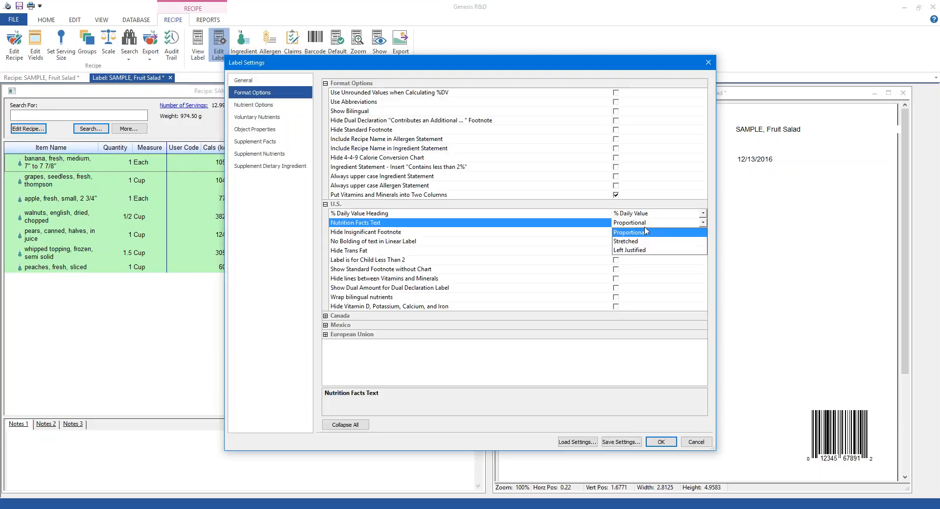
click(631, 241)
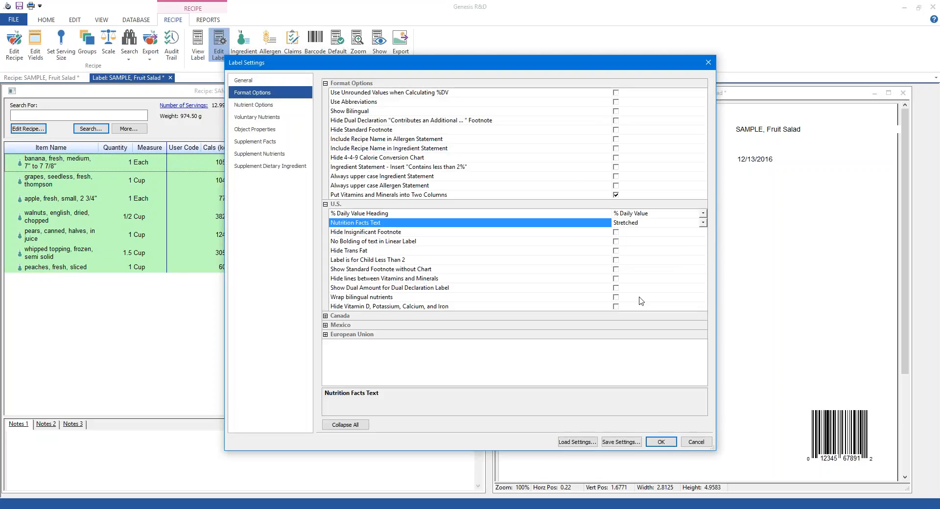
click(657, 442)
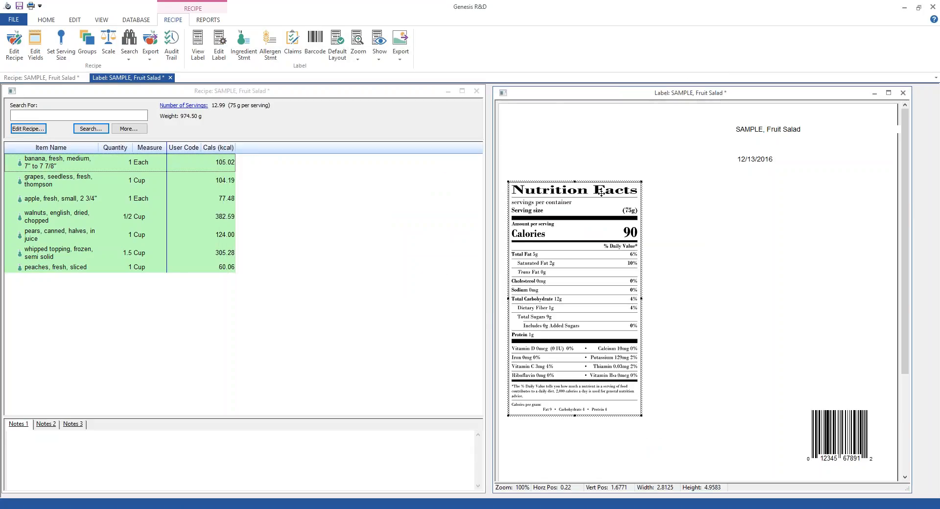
Change the label's Nutrition Facts Text option to Left Justified and apply it to the displayed label.
click(219, 44)
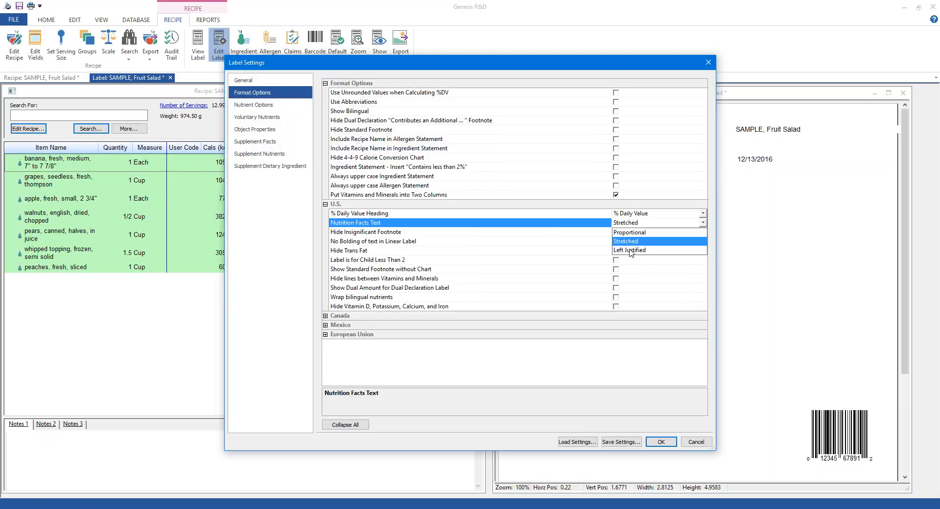
click(628, 250)
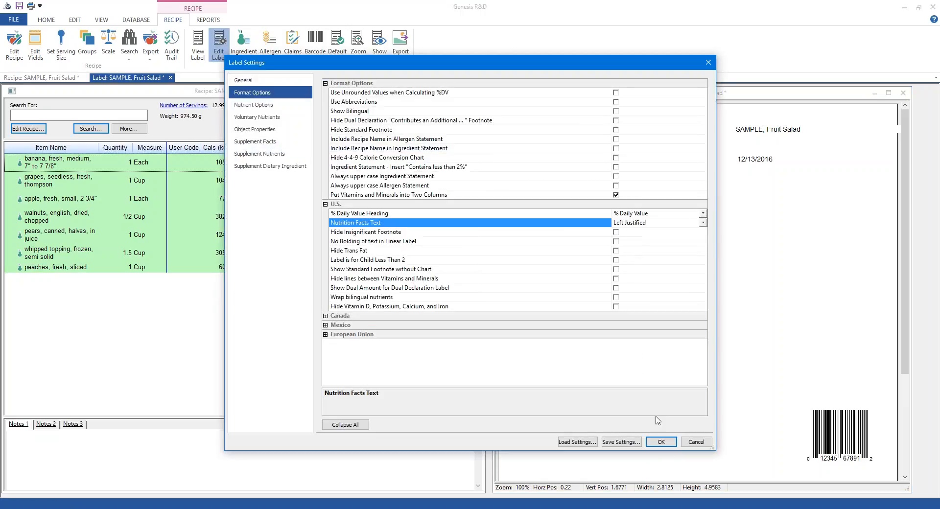
click(663, 447)
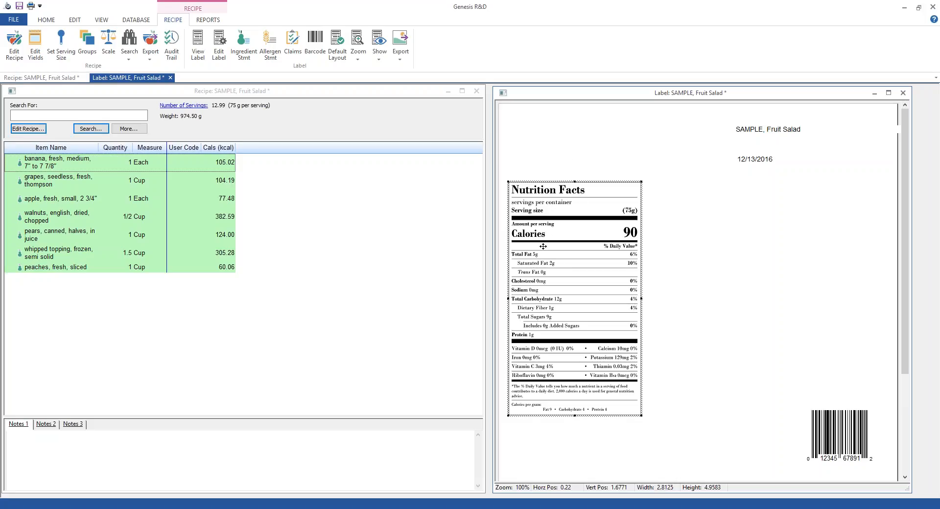
Return the label's Nutrition Facts Text option to Proportional and apply it to the displayed label.
click(219, 49)
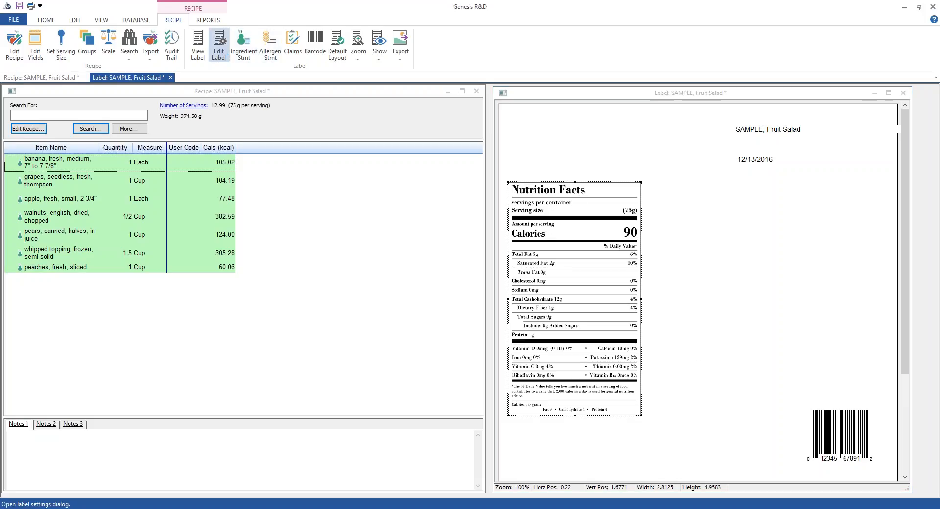
click(646, 223)
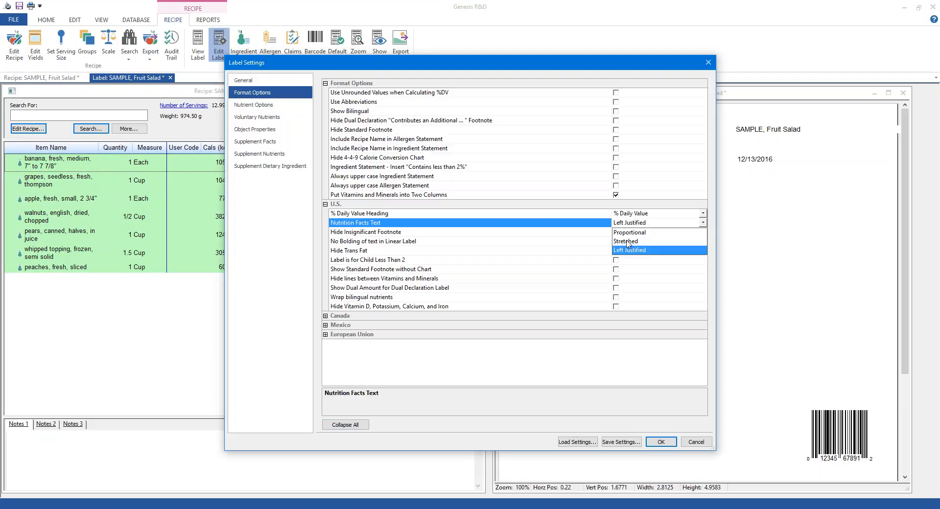
click(630, 232)
click(660, 444)
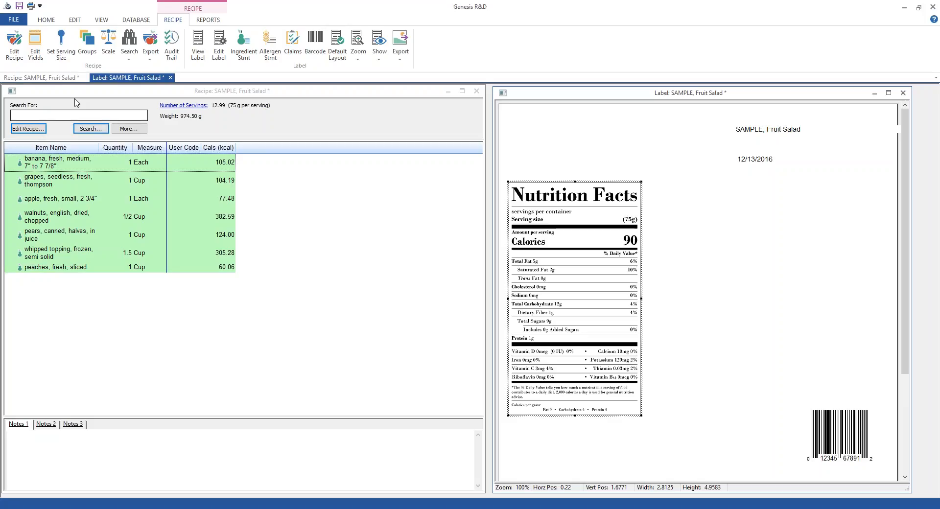
Search the existing ingredients for 0 and open Genesis 11.2 Webinar Example Ingredient.
click(47, 22)
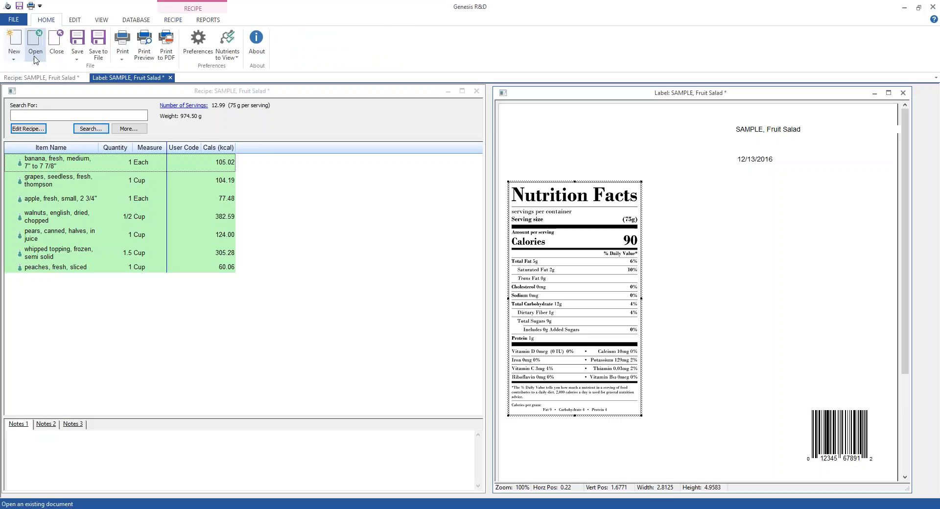
click(35, 43)
click(60, 78)
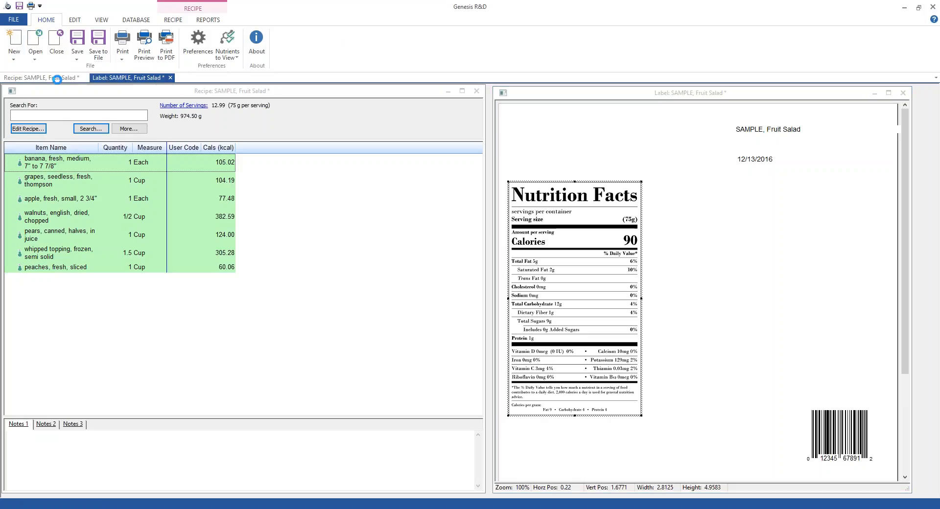
text(0)
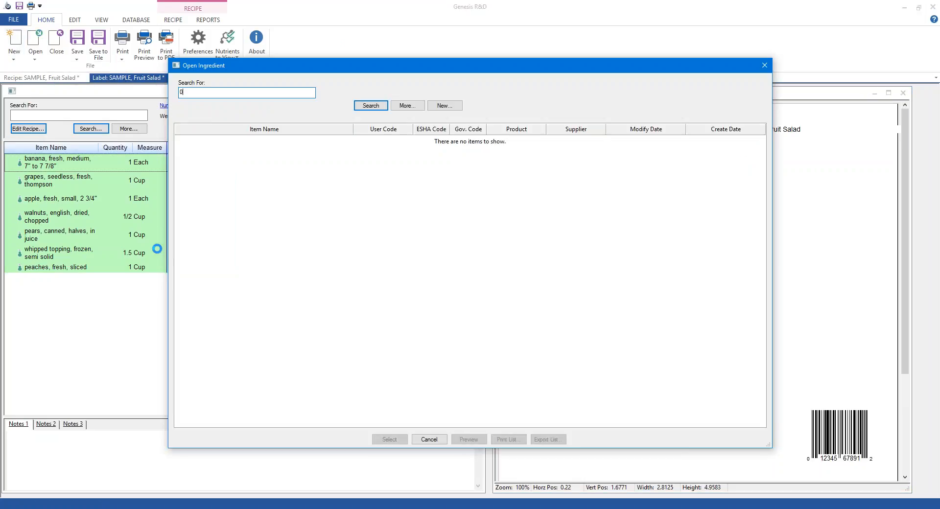
key(Return)
click(214, 224)
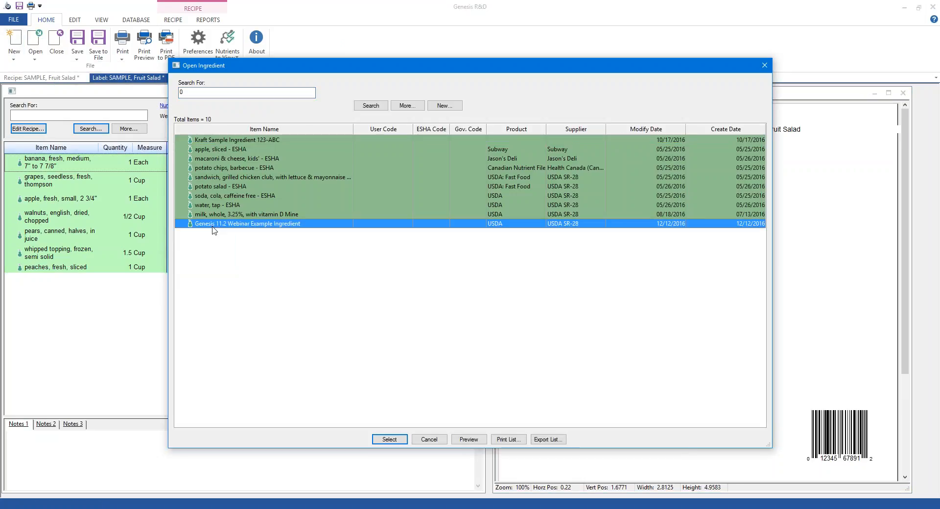
double_click(214, 224)
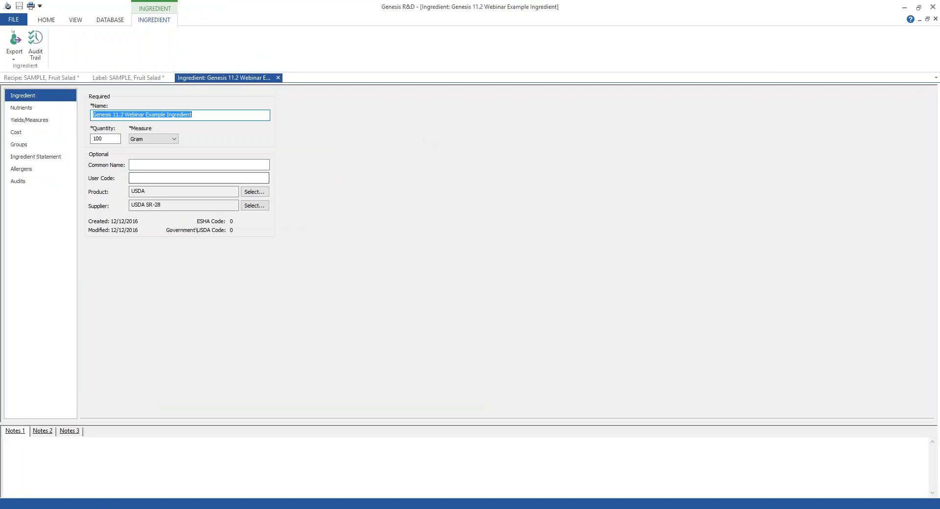
In the example ingredient's nutrients, set the Added Sugar value to 3 g.
click(43, 109)
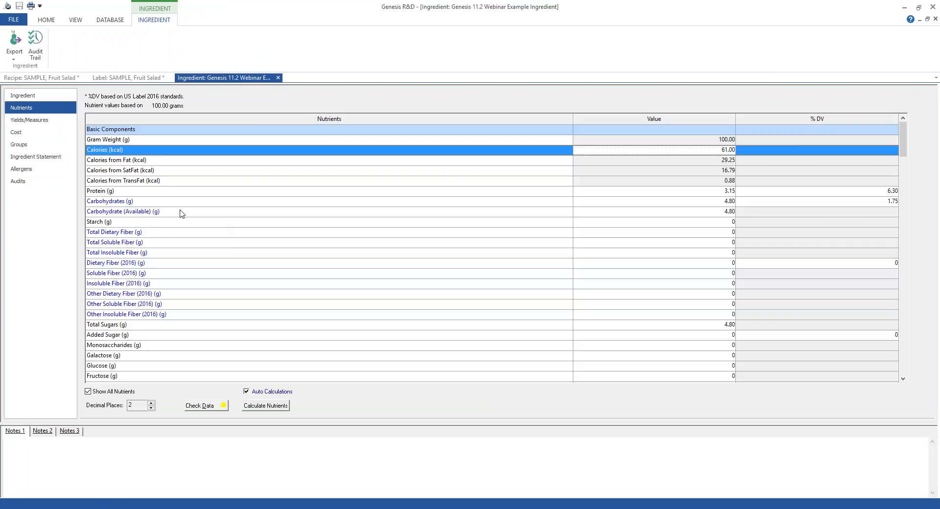
click(114, 337)
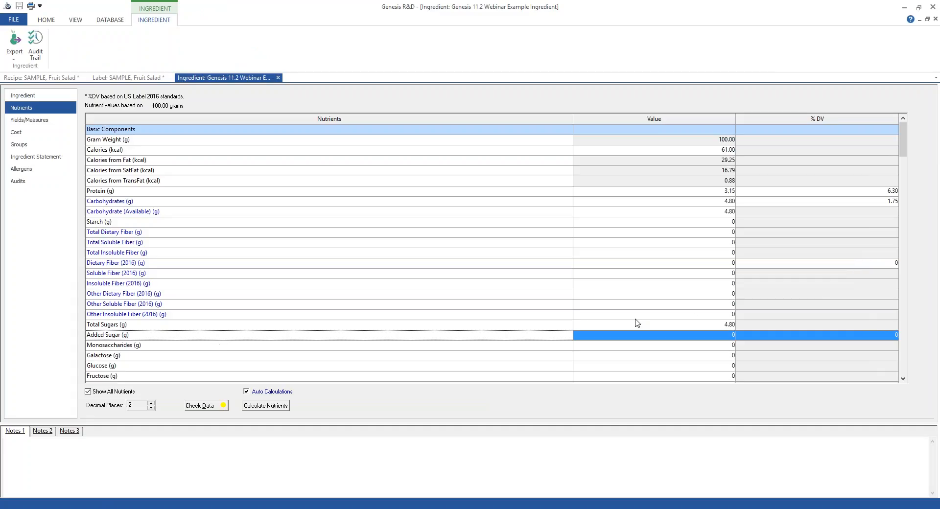
click(735, 337)
click(733, 336)
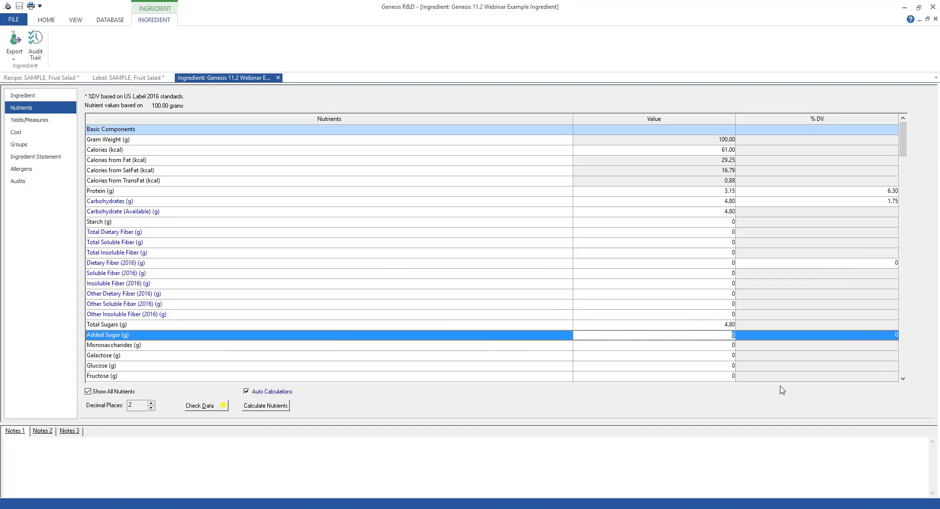
text(3)
key(Return)
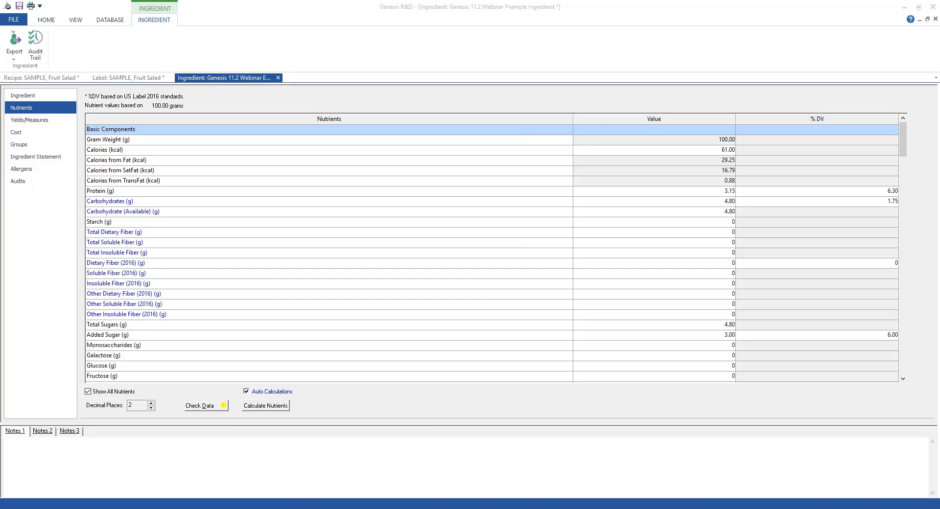
Switch to the PowerPoint slide show displaying the Questions slide.
mouse_move(292, 507)
click(352, 482)
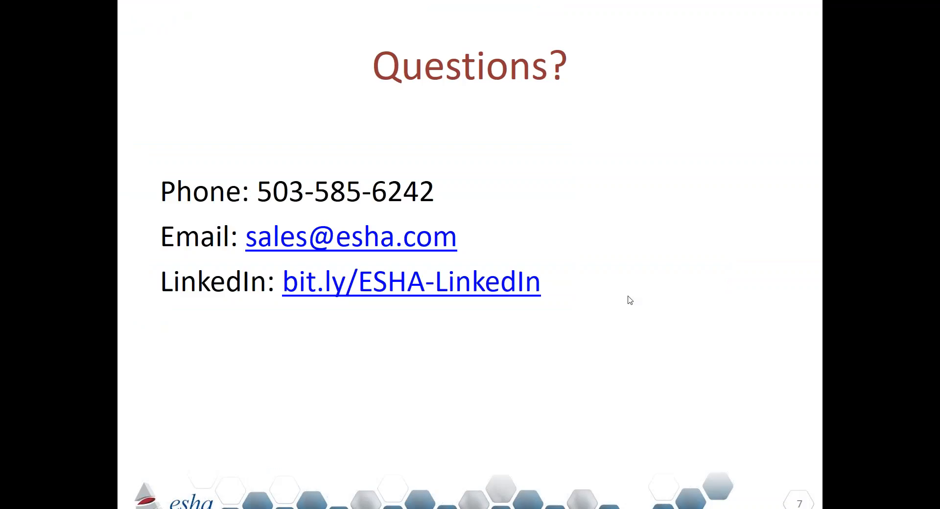